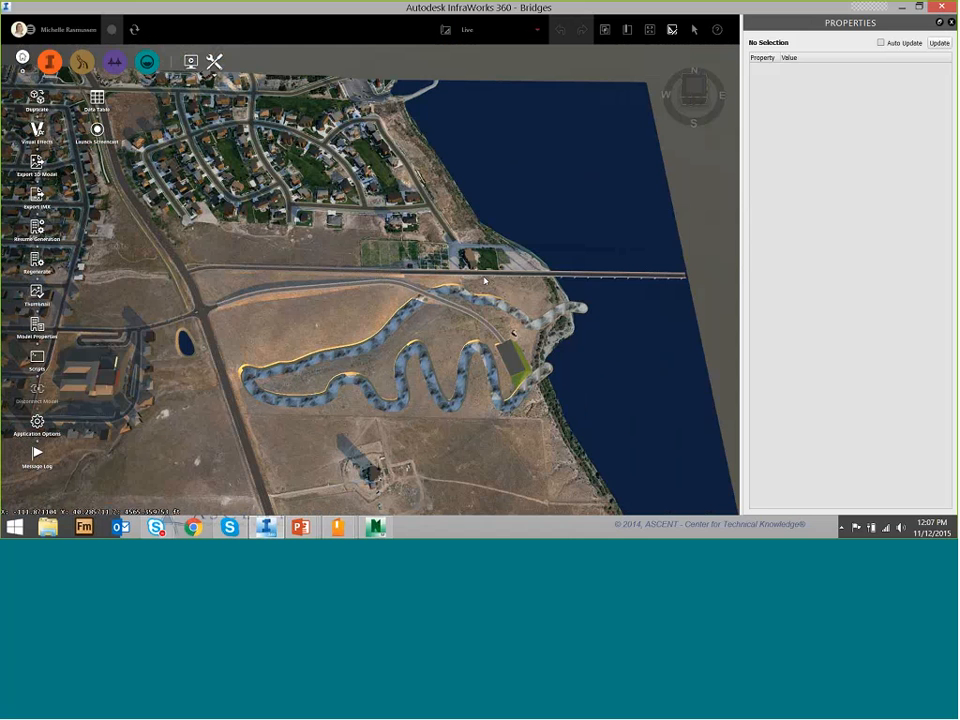
Add a bridge to the ParkingLotAccess road, placing its start just before the stream crossing at about station 13+24.
drag(484, 281, 557, 277)
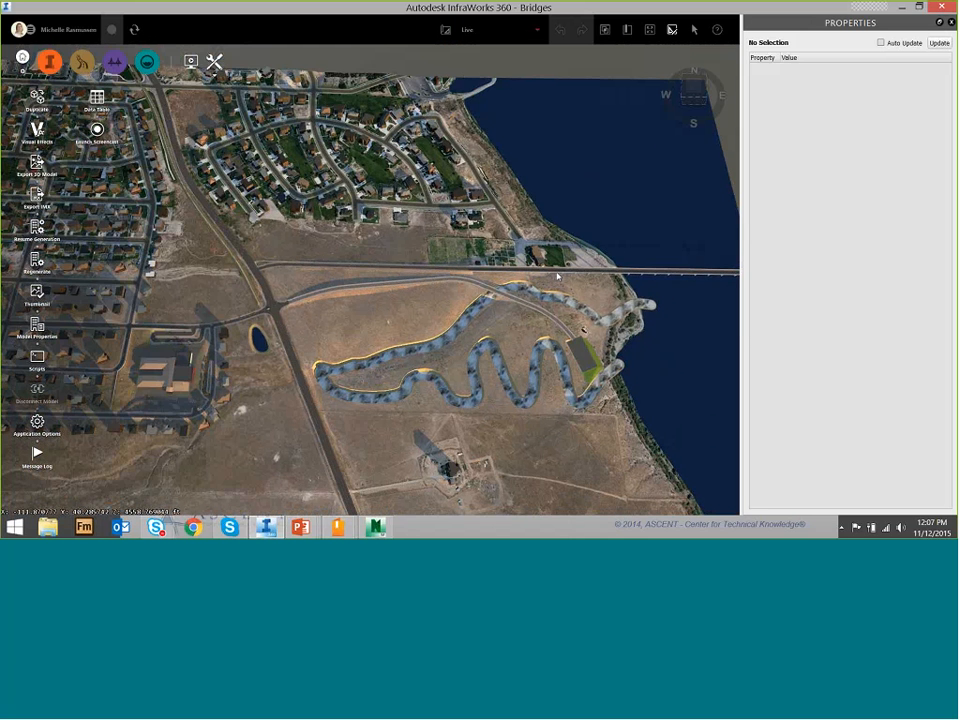
drag(194, 239, 315, 231)
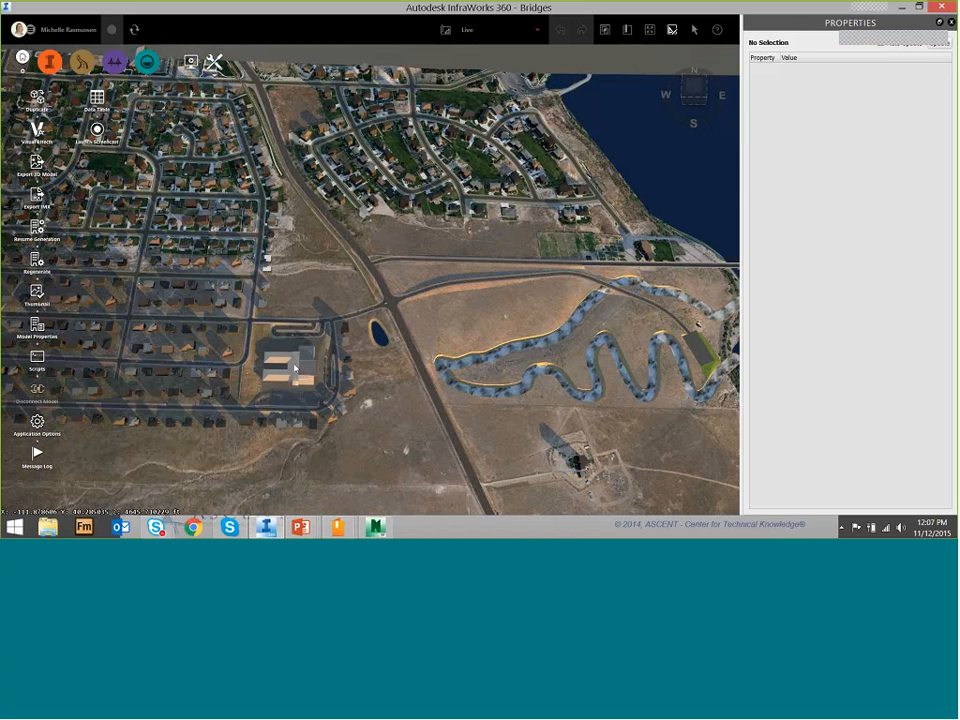
scroll(295, 368, up, 3)
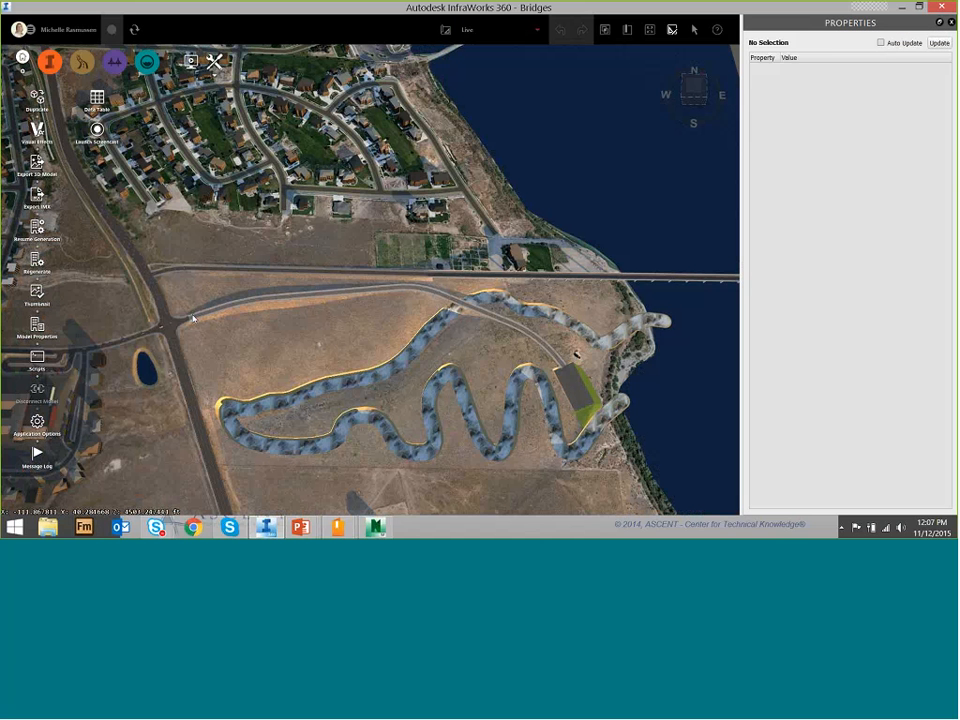
click(395, 289)
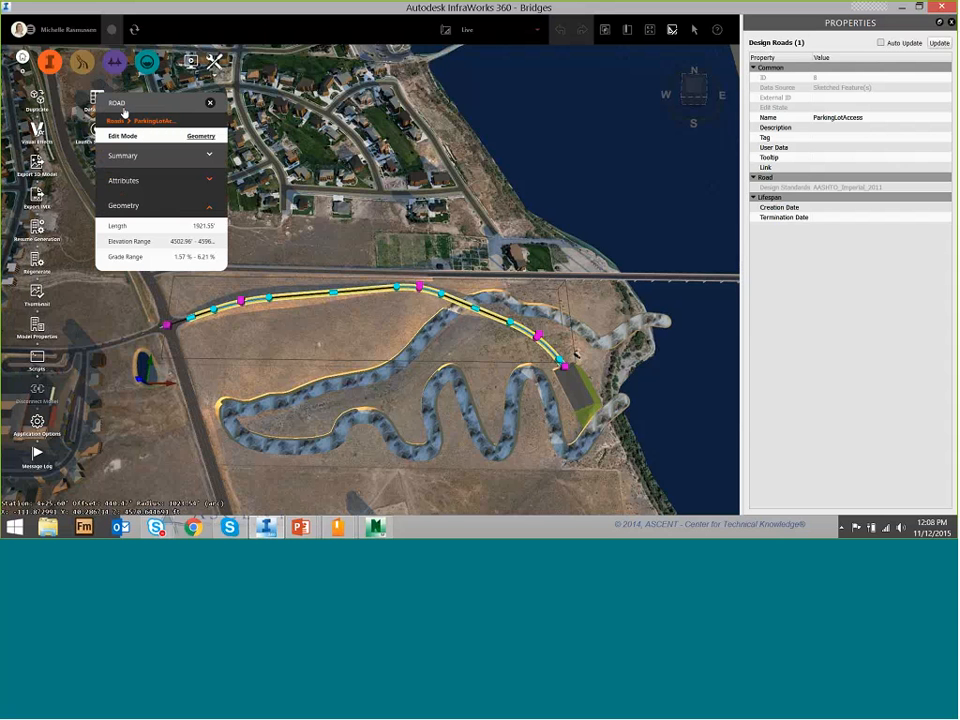
click(197, 139)
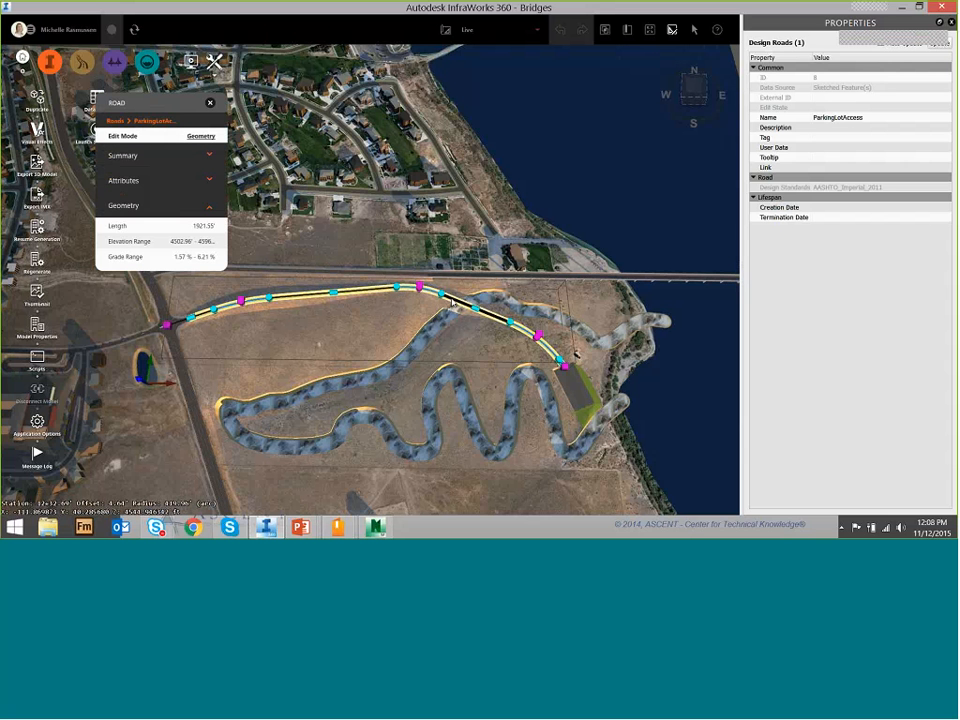
right_click(451, 304)
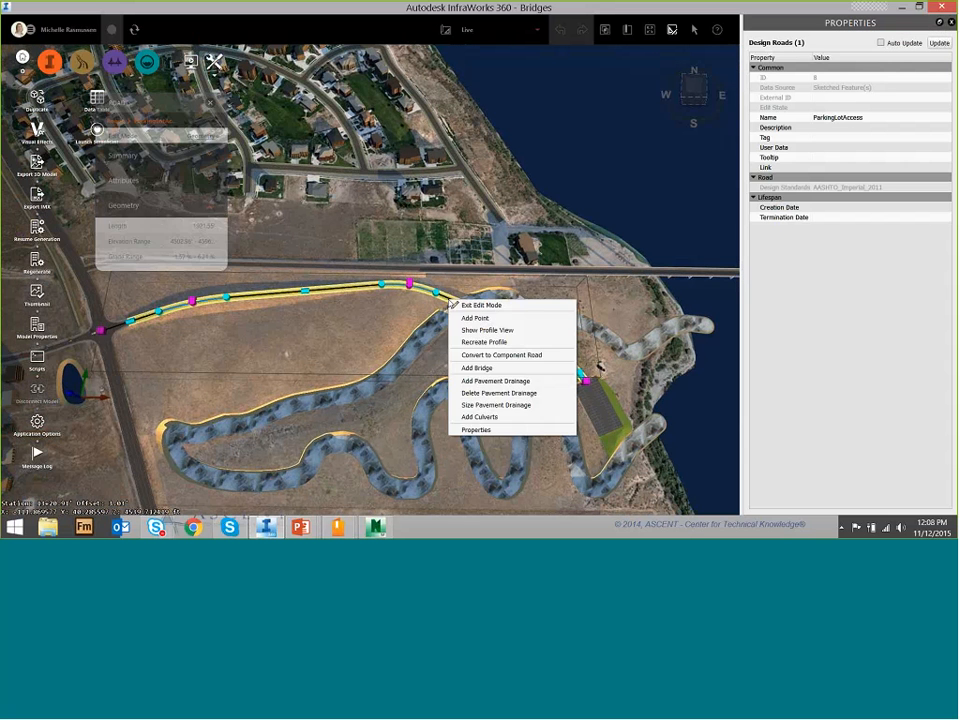
click(499, 369)
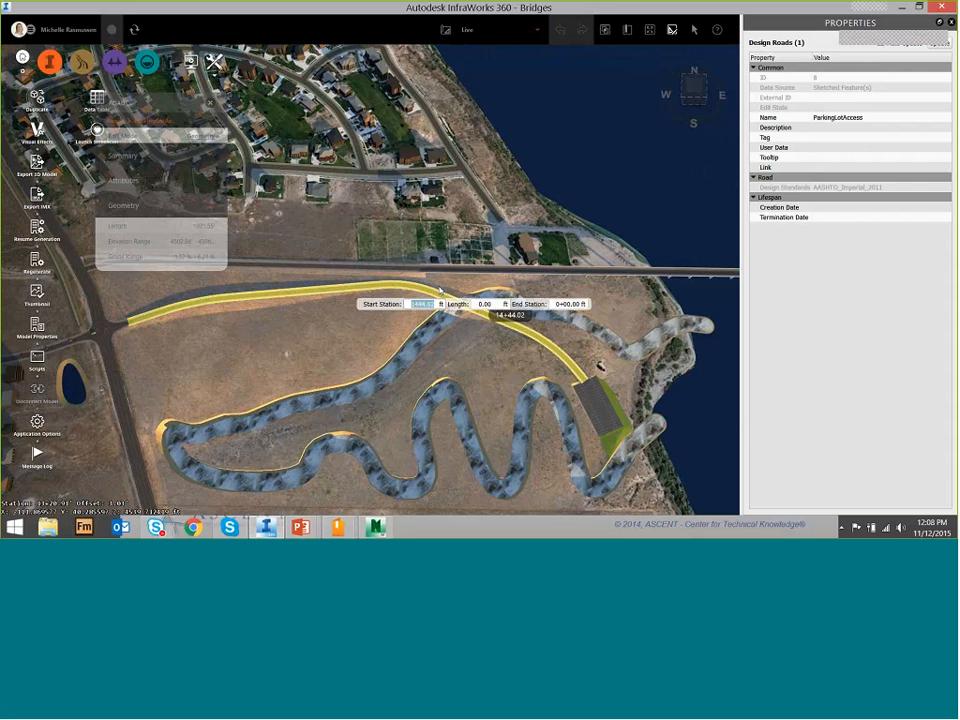
scroll(470, 322, up, 5)
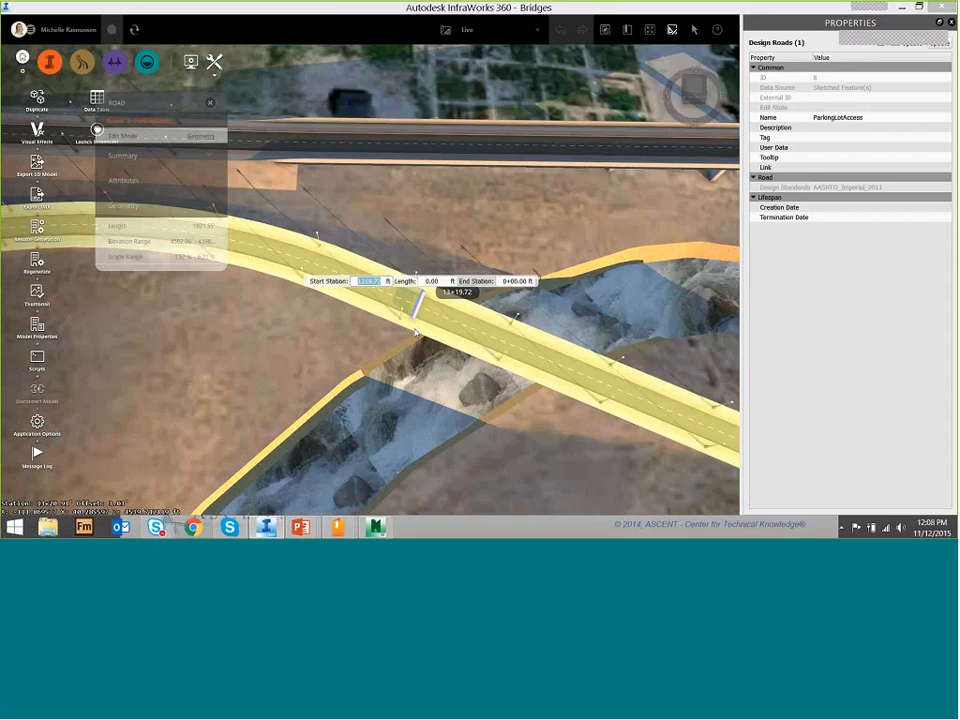
scroll(415, 332, up, 1)
click(431, 338)
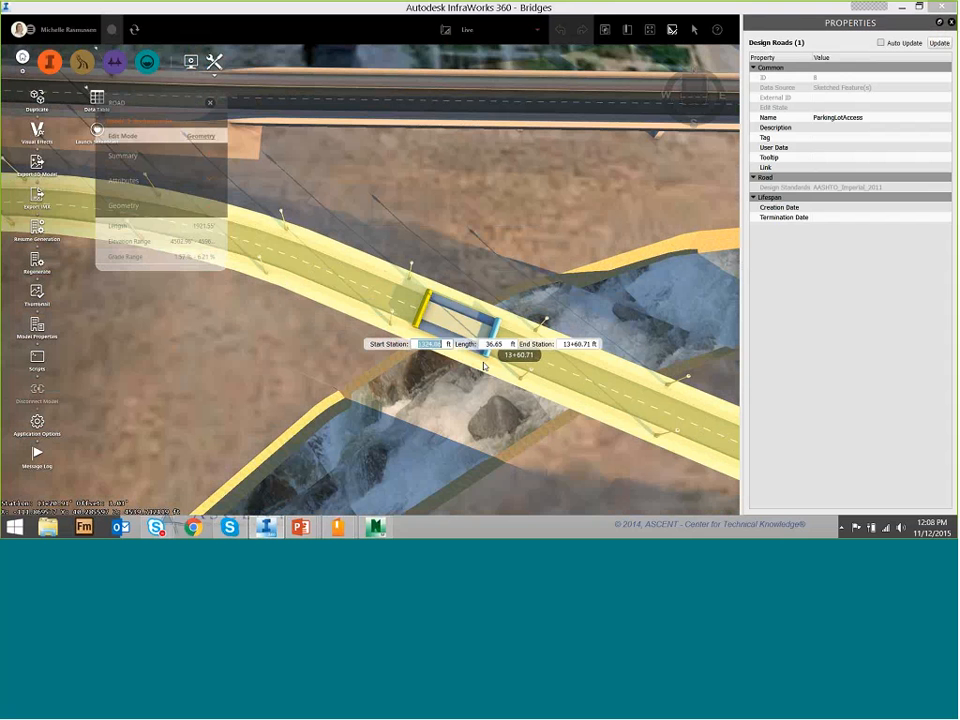
Set the new bridge's start station to 1300 ft.
text(1300)
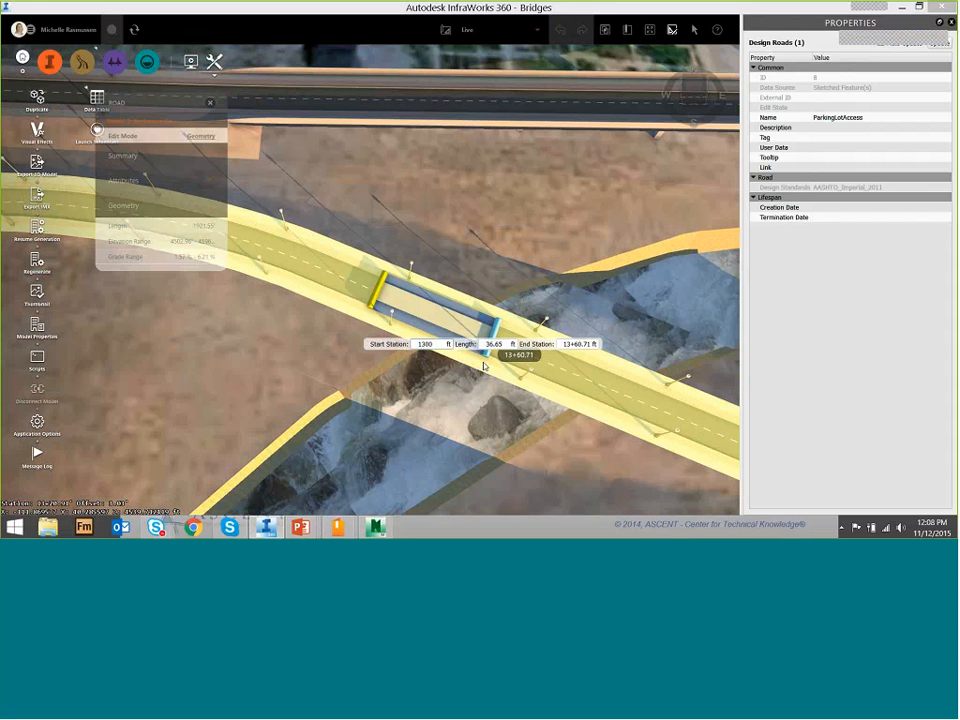
key(BackSpace)
key(BackSpace)
key(BackSpace)
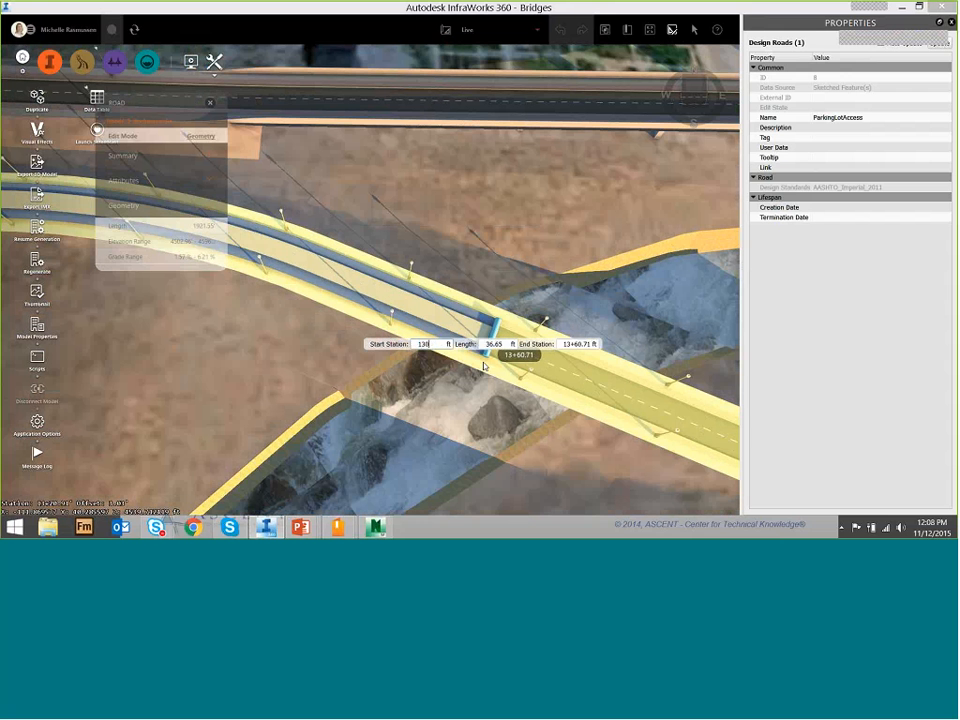
text(250)
key(BackSpace)
key(BackSpace)
key(BackSpace)
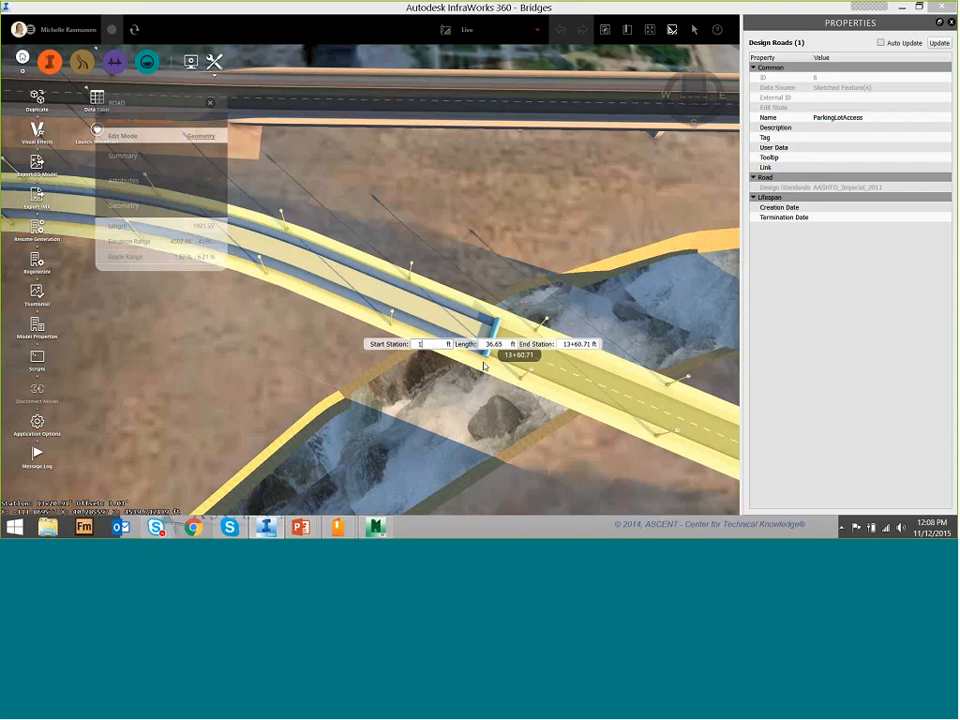
text(300)
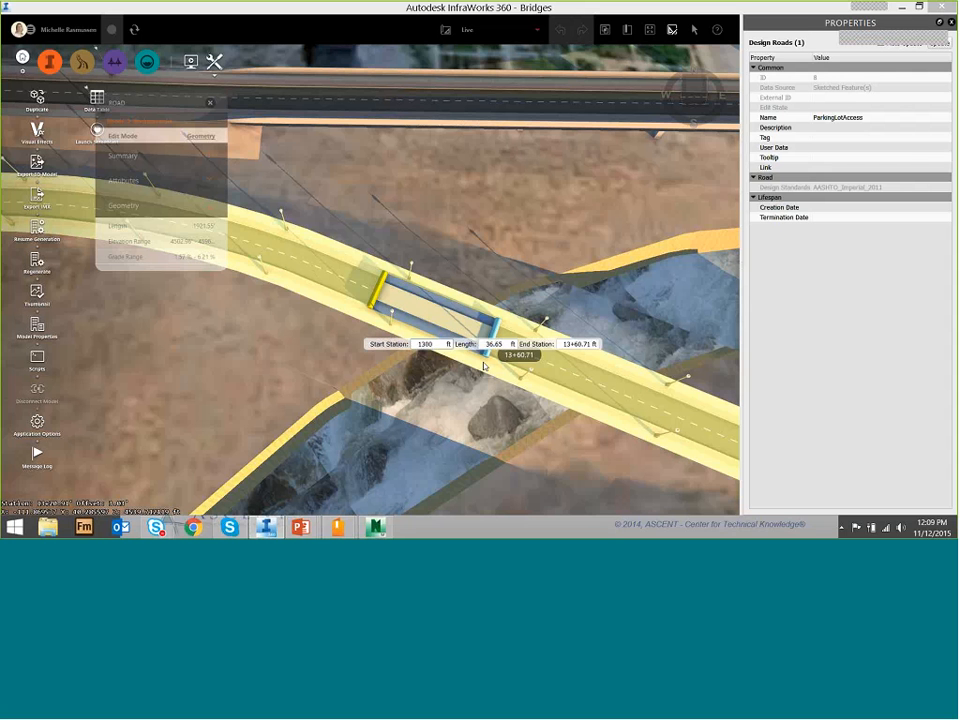
key(Tab)
Place the bridge's end past the far stream bank at about station 14+59 and deselect the finished bridge.
key(Tab)
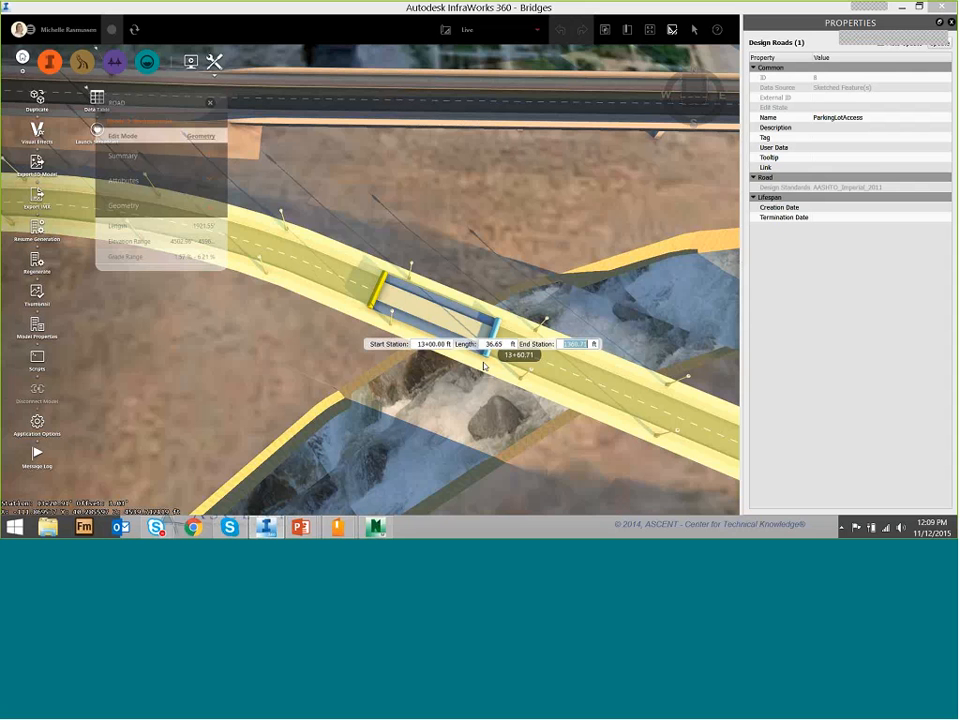
drag(484, 366, 687, 418)
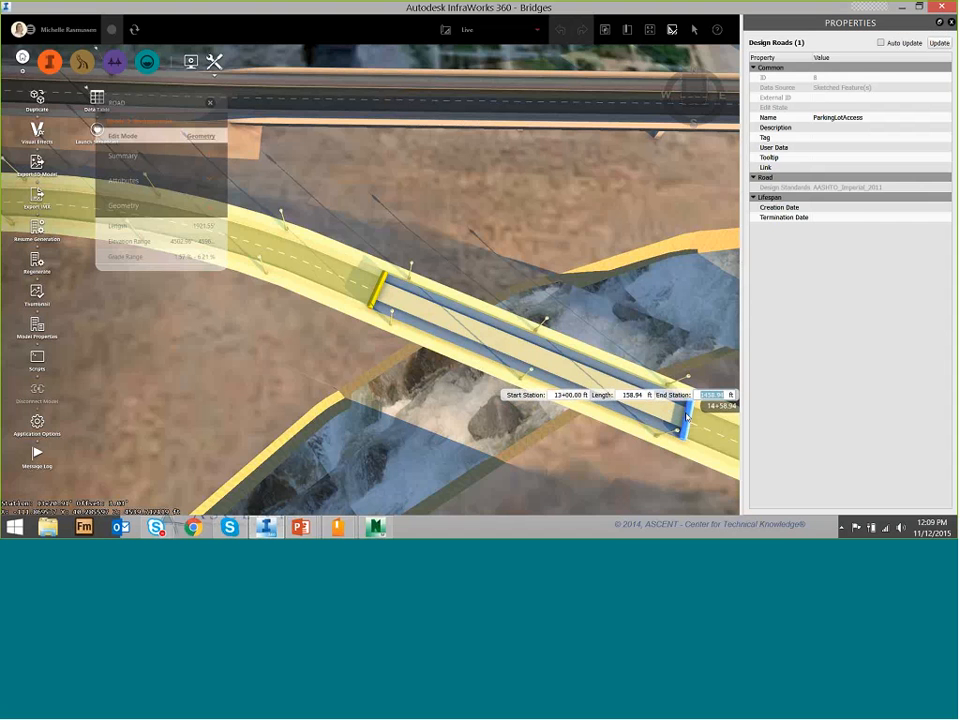
click(686, 417)
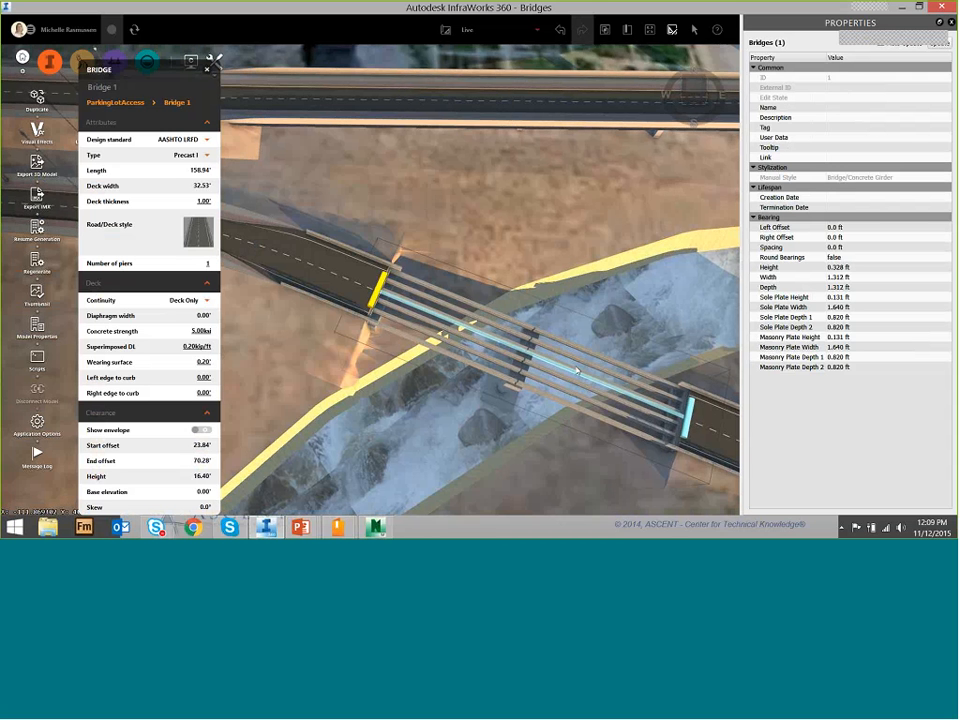
drag(563, 423, 564, 337)
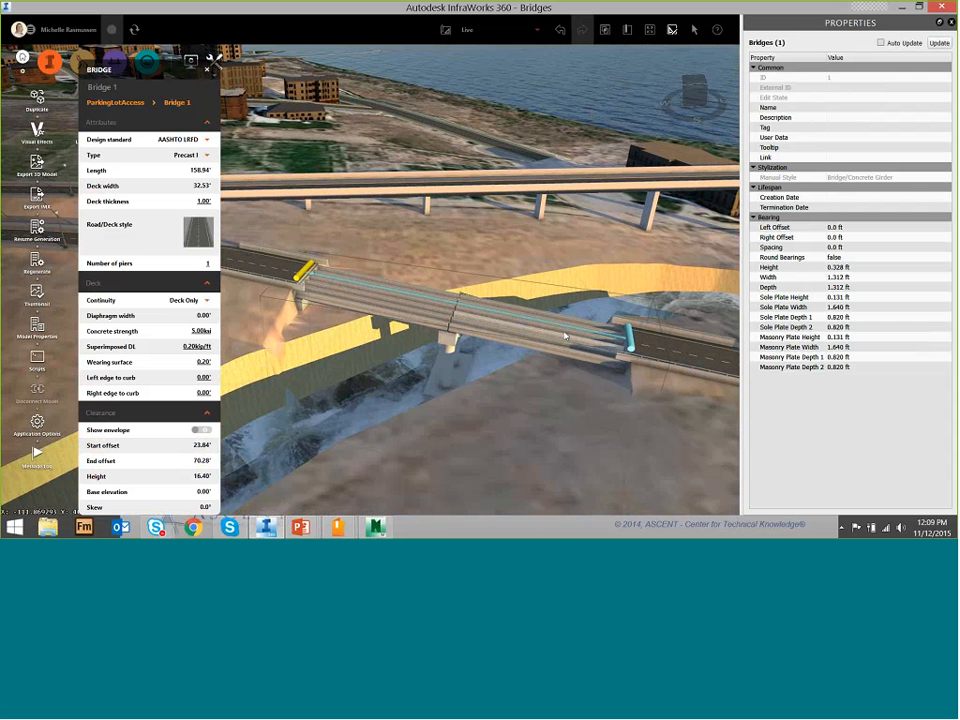
click(531, 404)
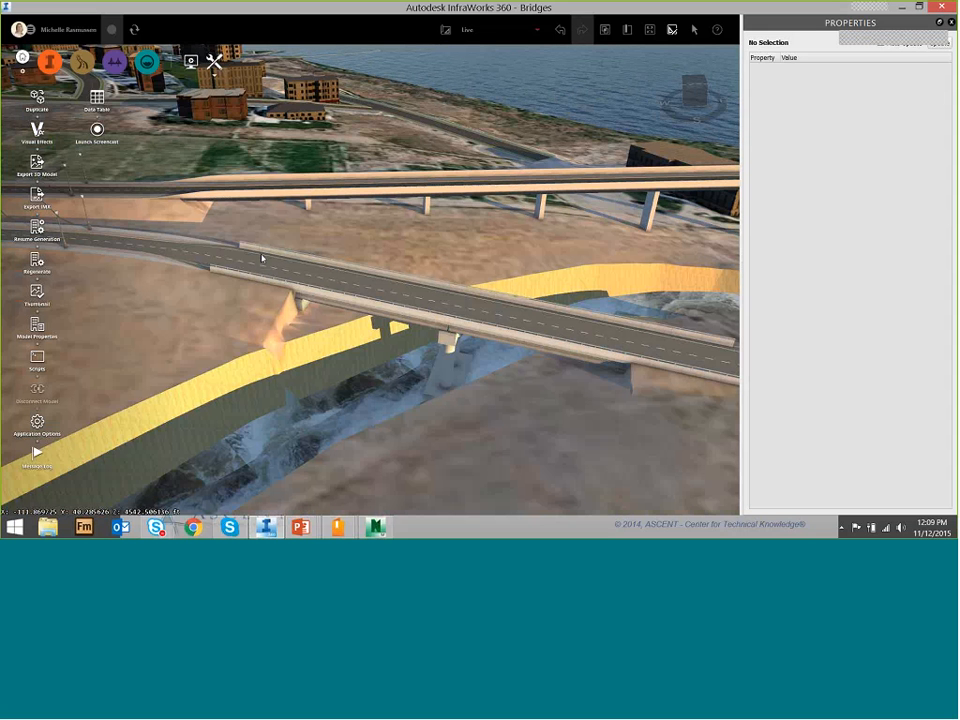
click(115, 63)
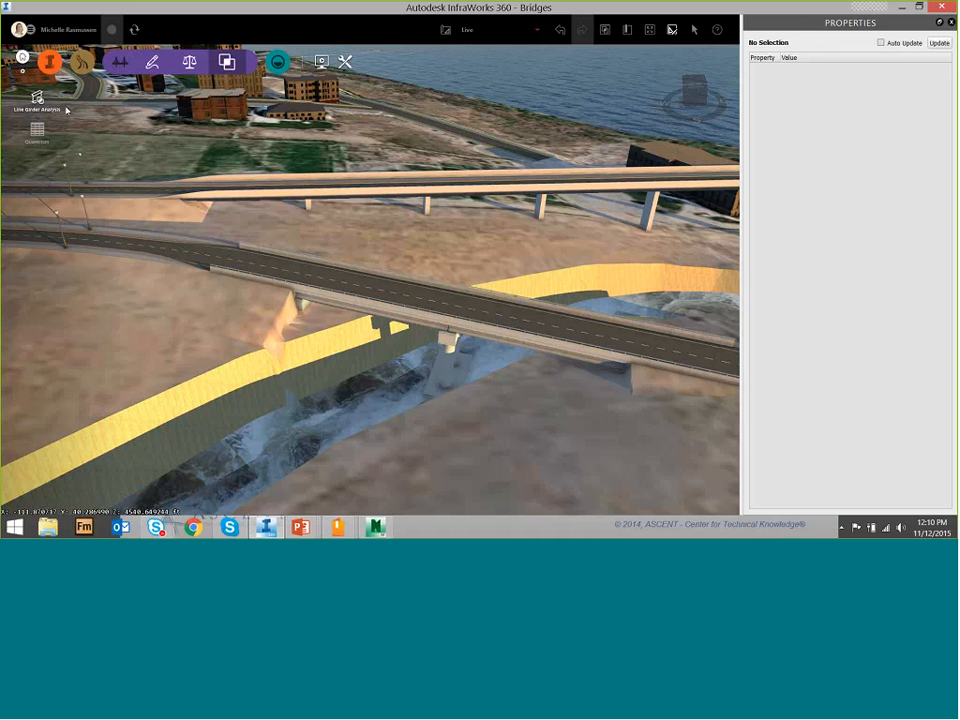
click(152, 63)
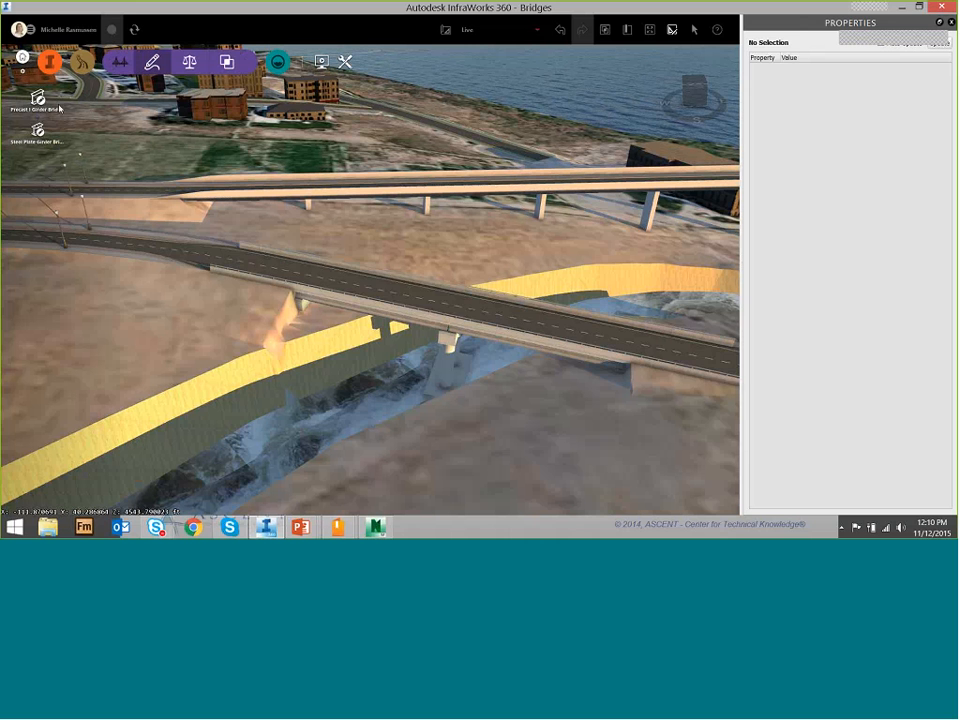
click(57, 107)
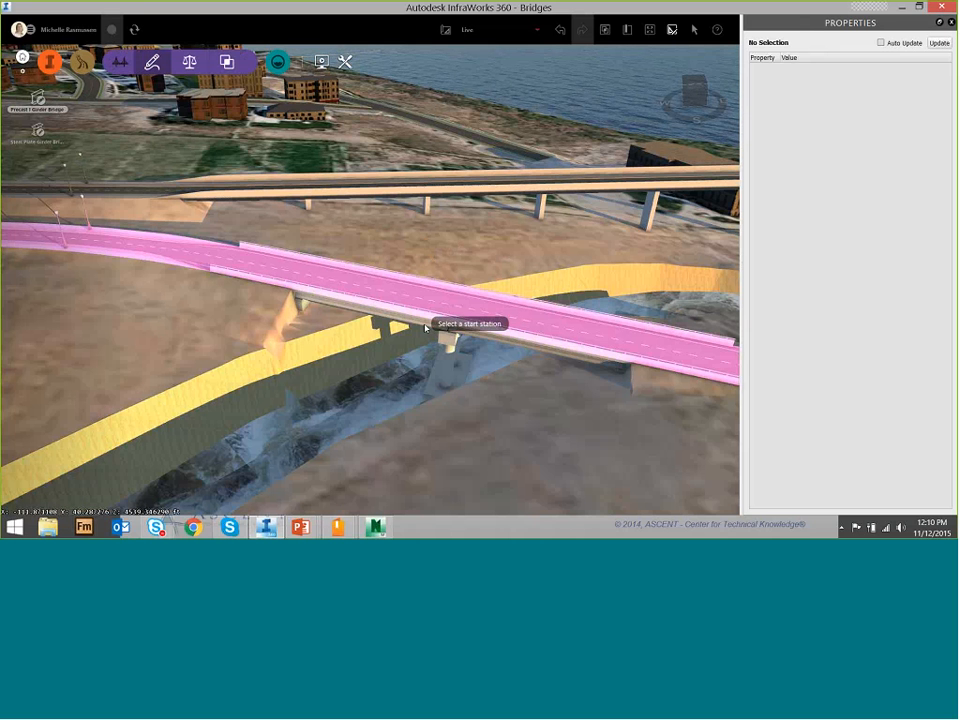
key(Escape)
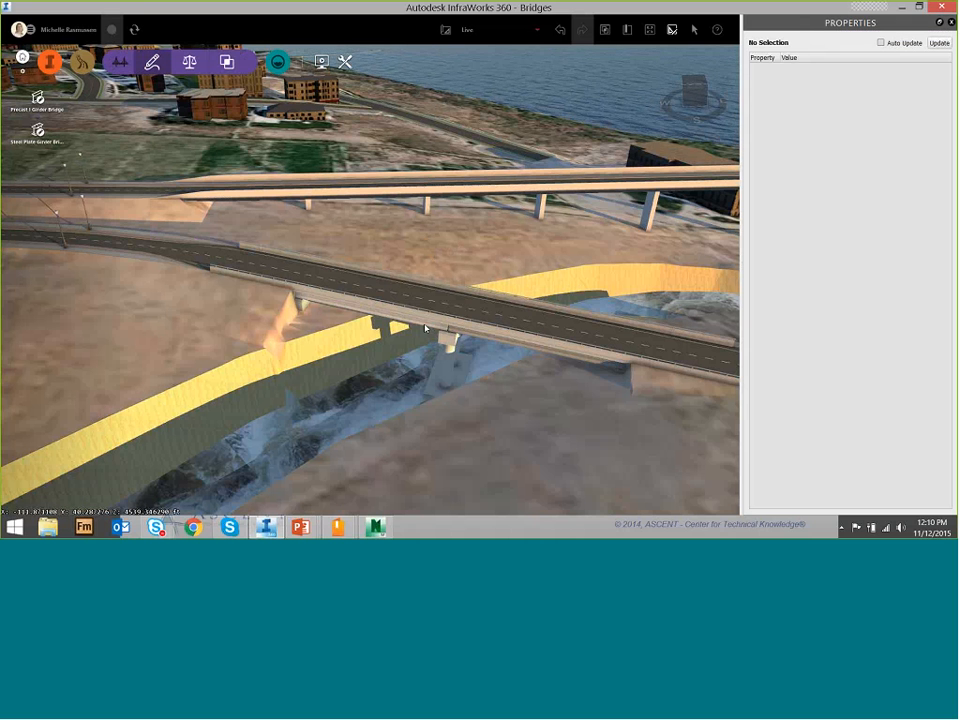
key(alt+Tab)
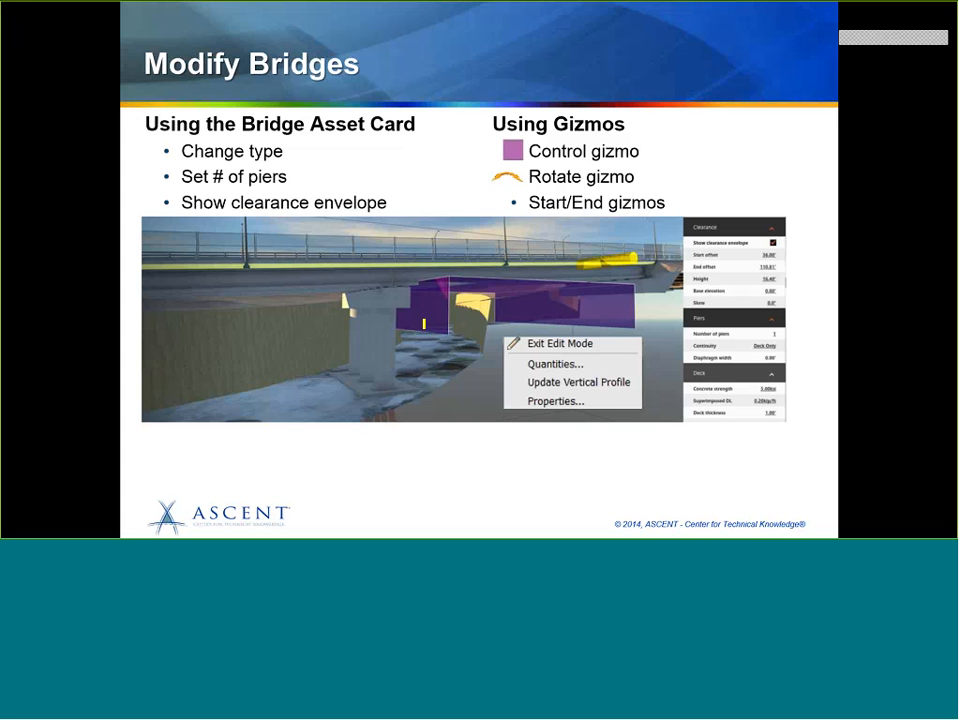
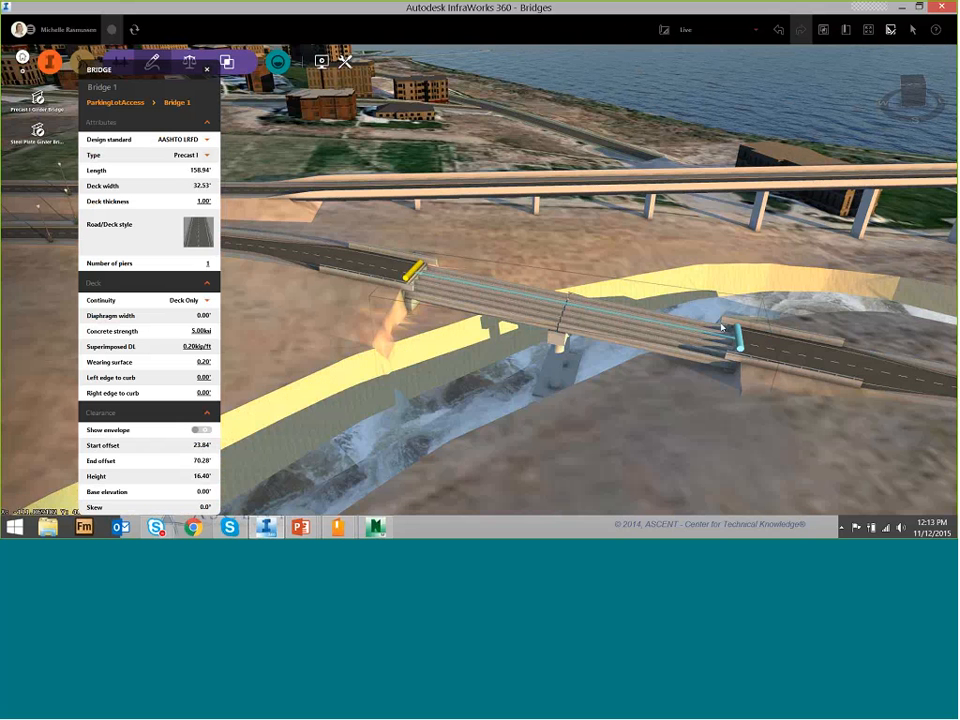
Select the girder group of the bridge's first span and display the cross-section diagram of its external girders.
scroll(506, 337, up, 4)
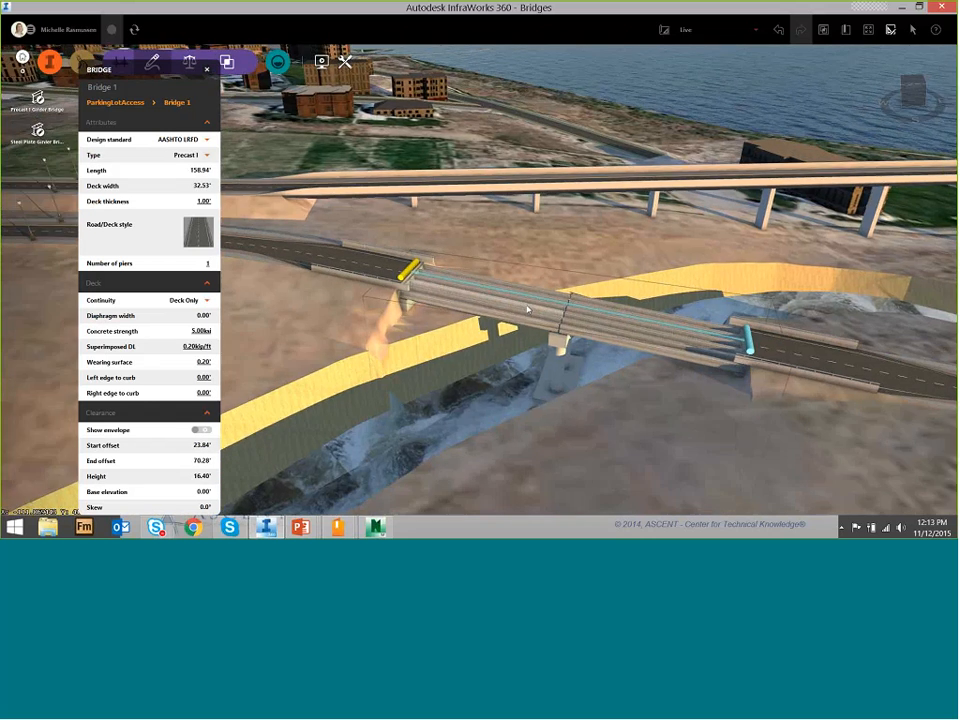
scroll(530, 320, up, 2)
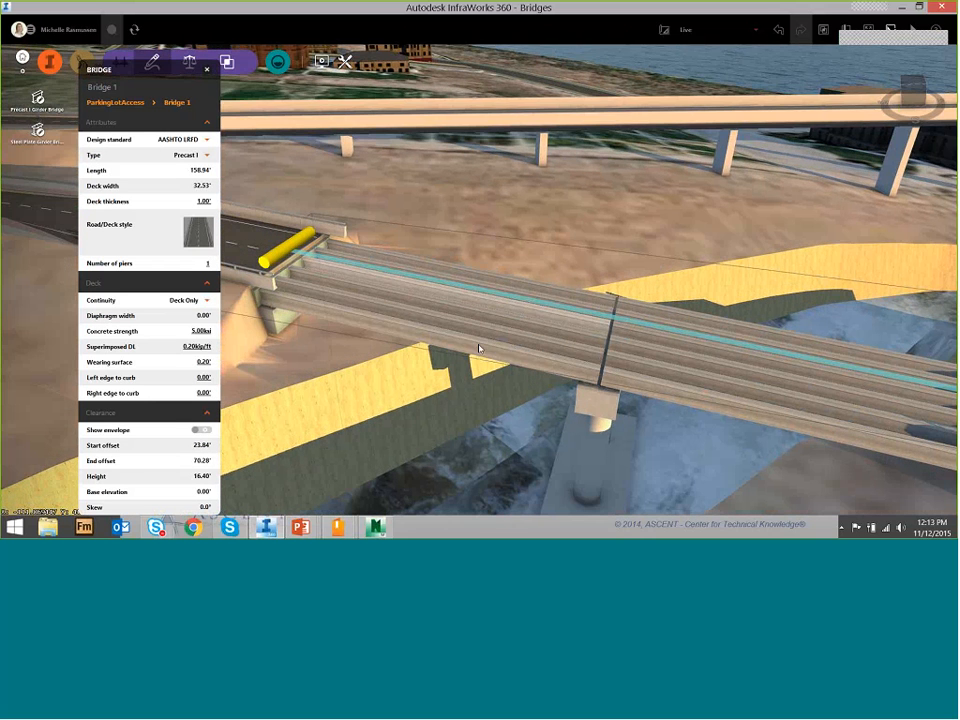
key(Escape)
click(551, 369)
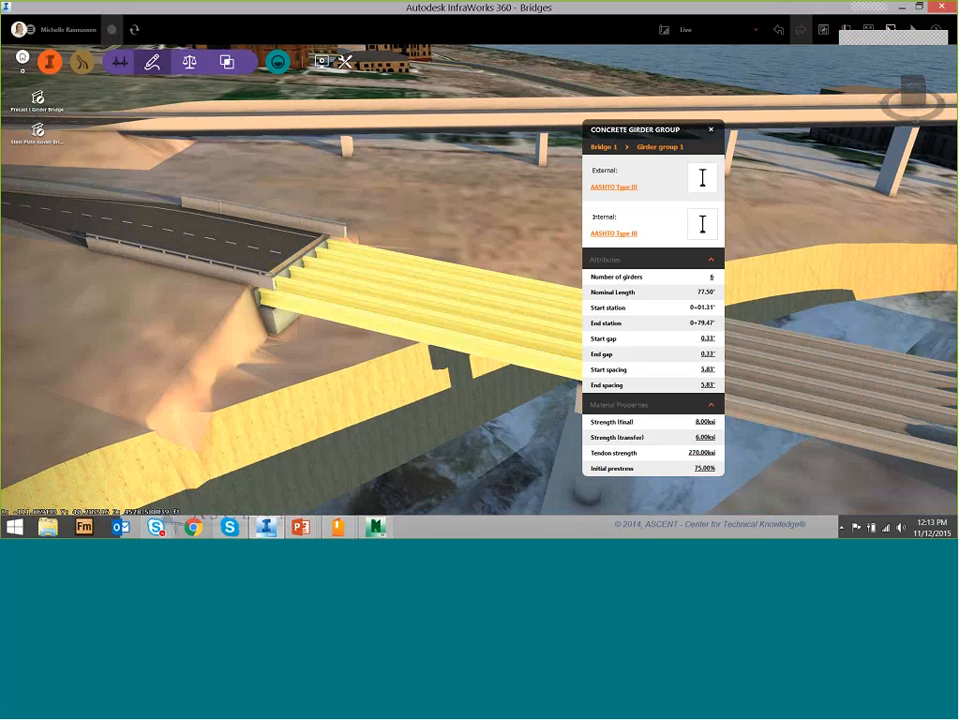
drag(657, 134, 806, 107)
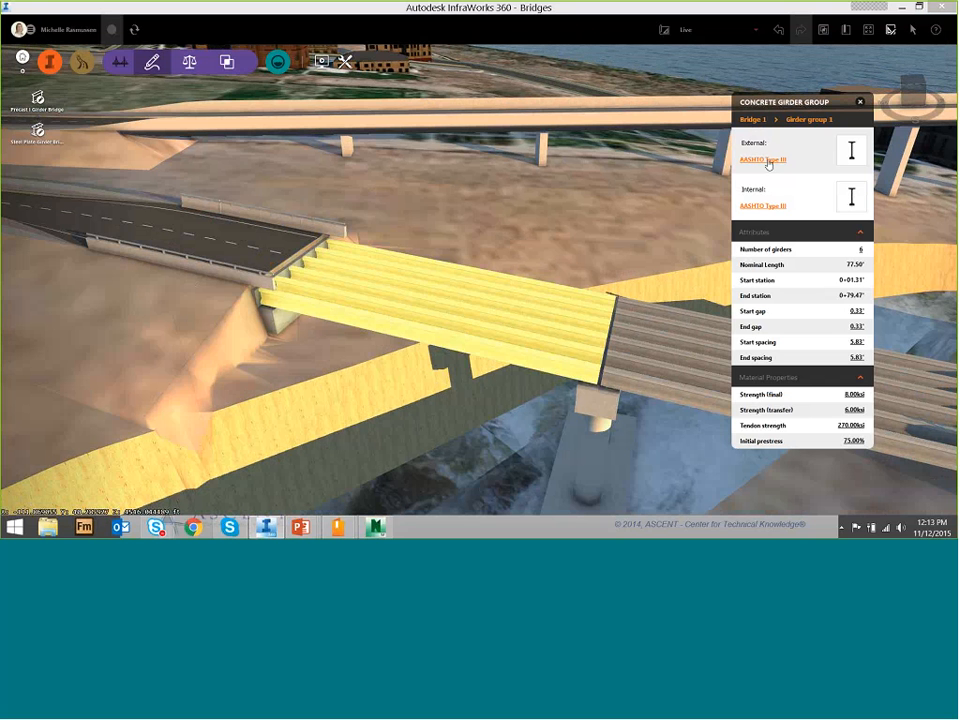
click(851, 162)
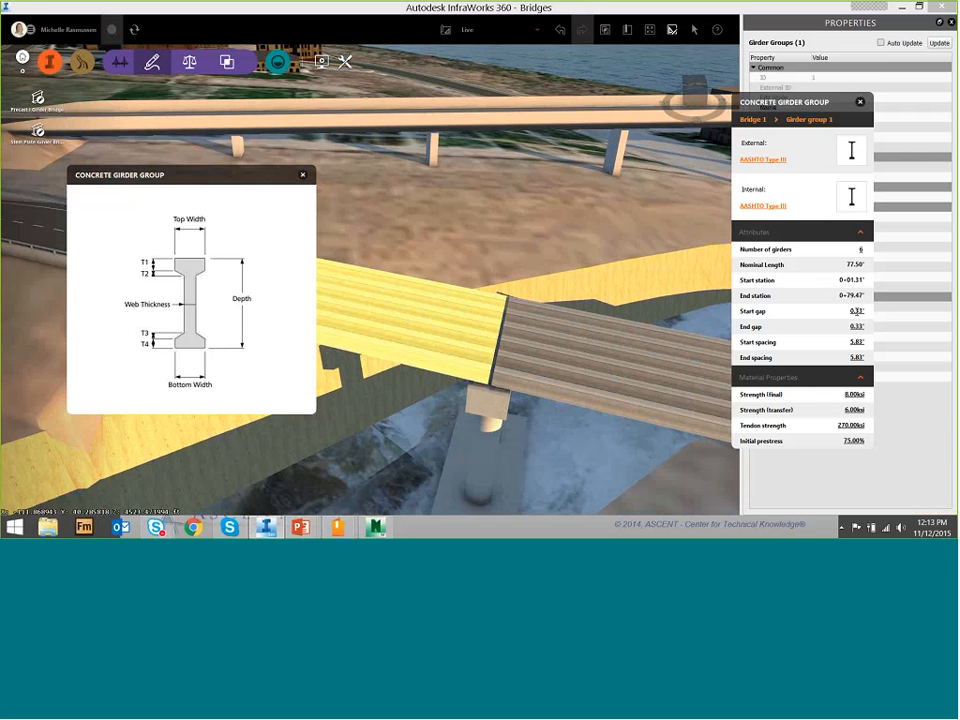
Set the final compressive strength of the first span's girder group to 10 ksi and close the girder diagram.
click(857, 326)
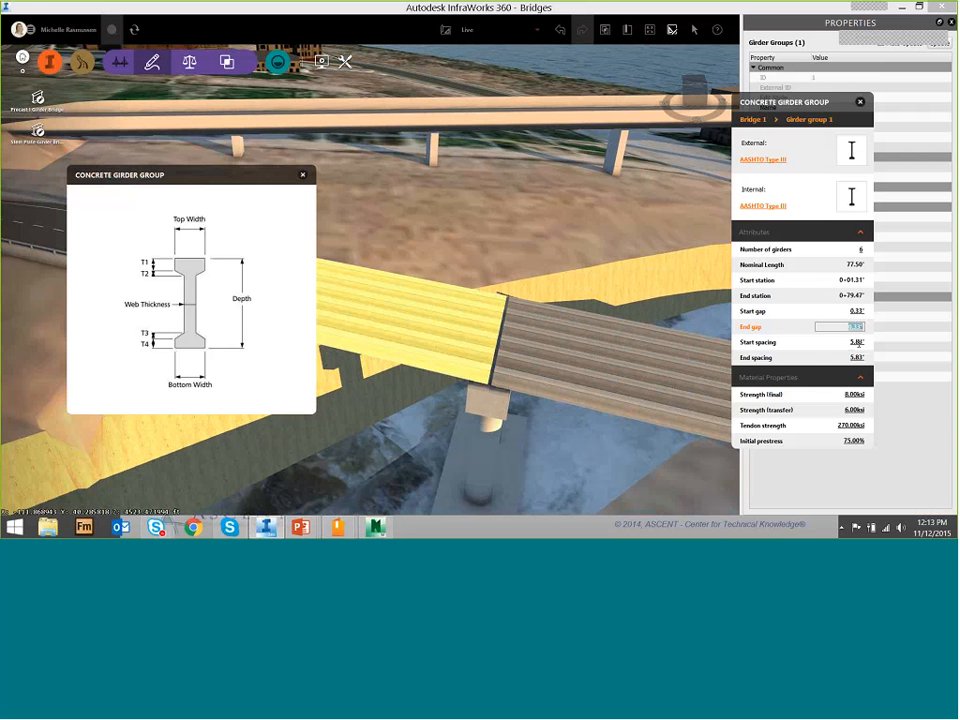
click(857, 357)
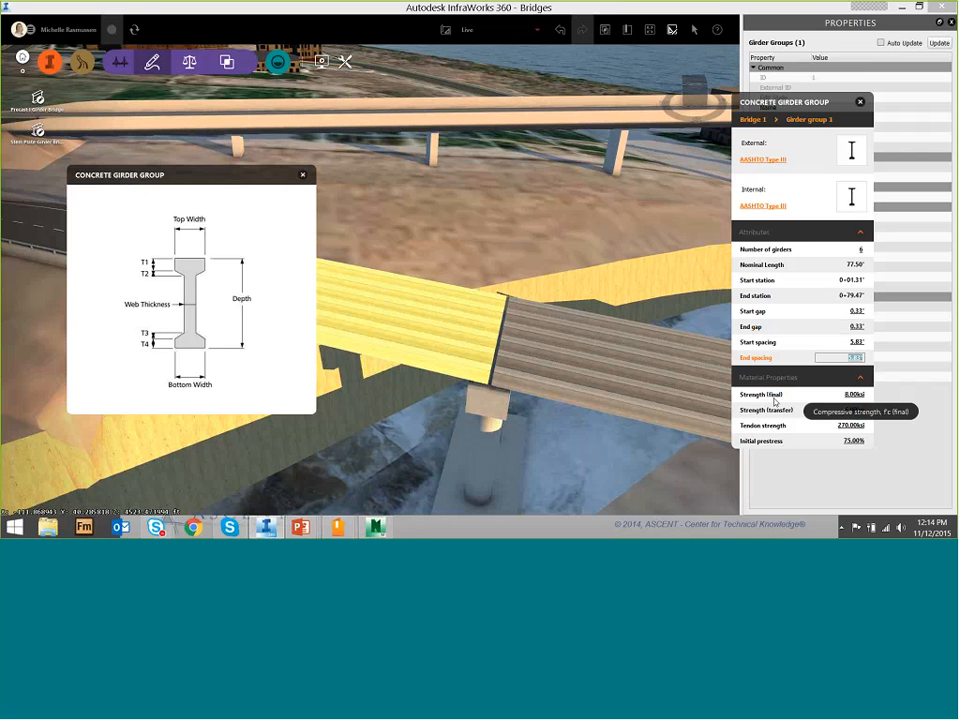
click(851, 394)
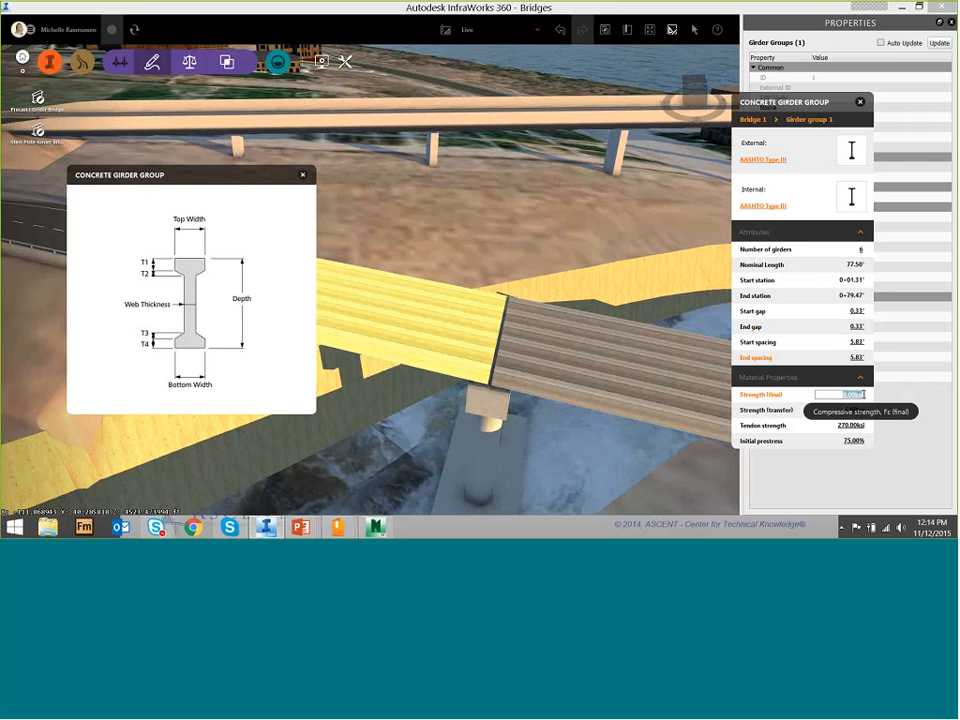
text(10)
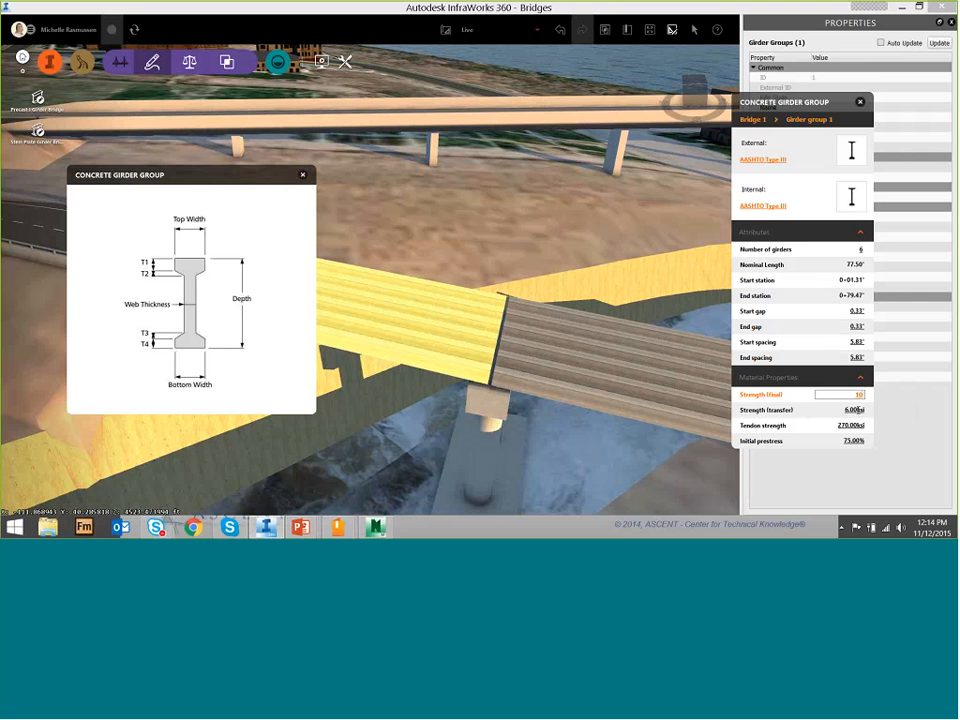
click(855, 410)
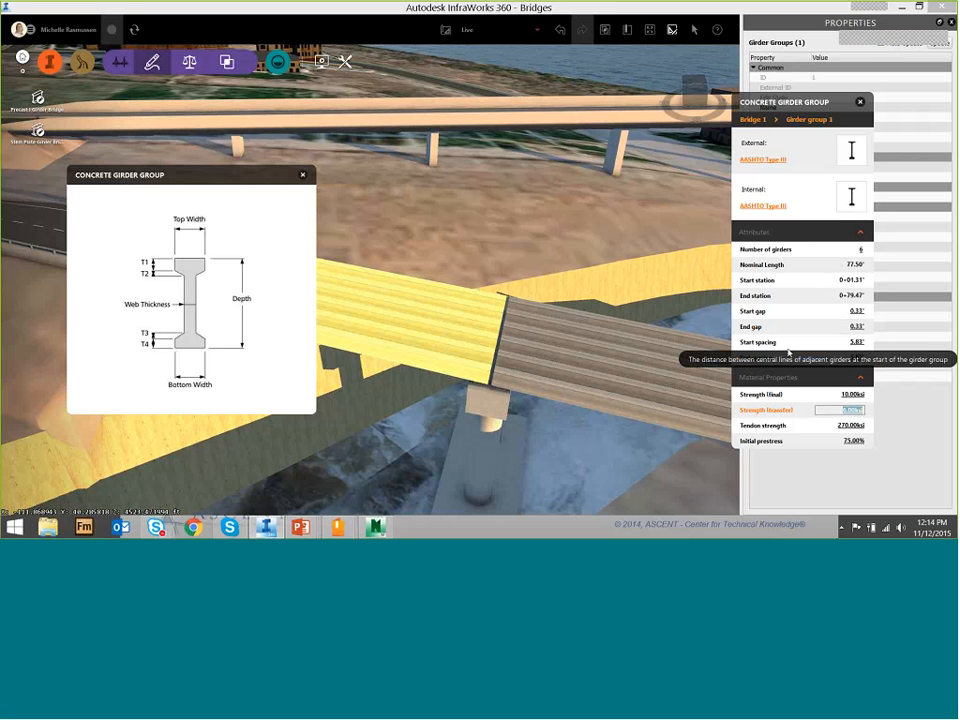
click(649, 225)
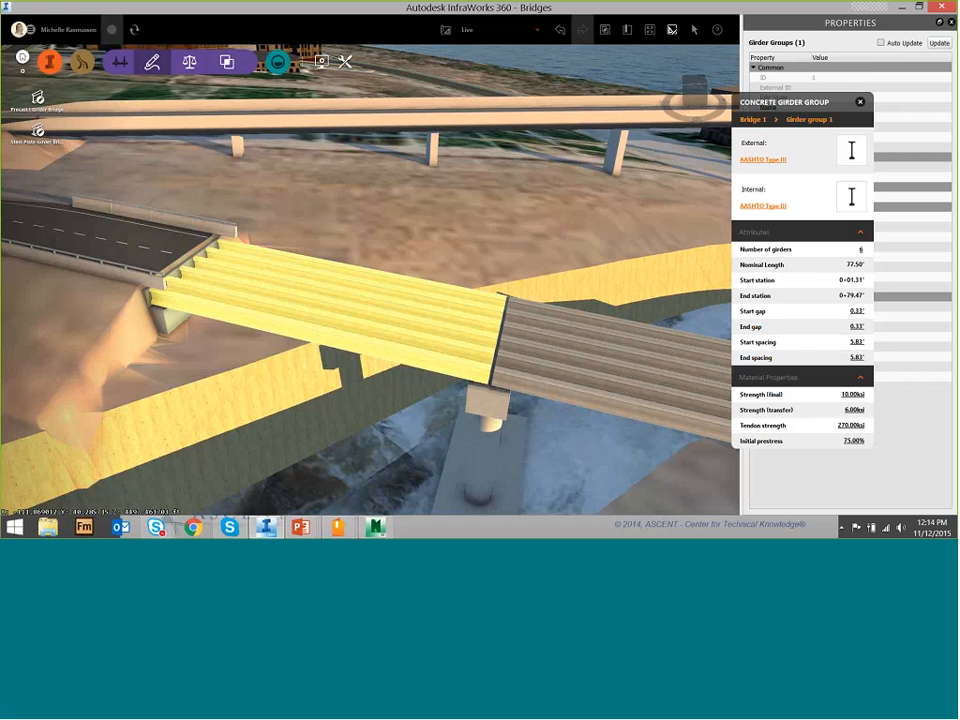
Change only the right exterior girder of the bridge's first span to the AASHTO Type VI section and deselect it.
click(365, 346)
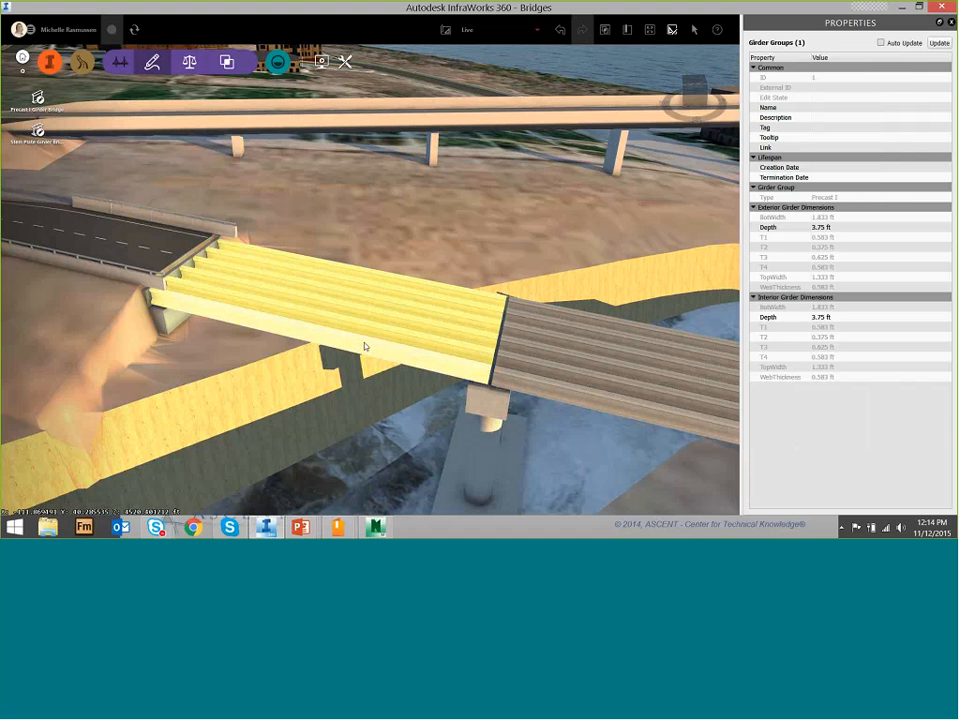
click(365, 346)
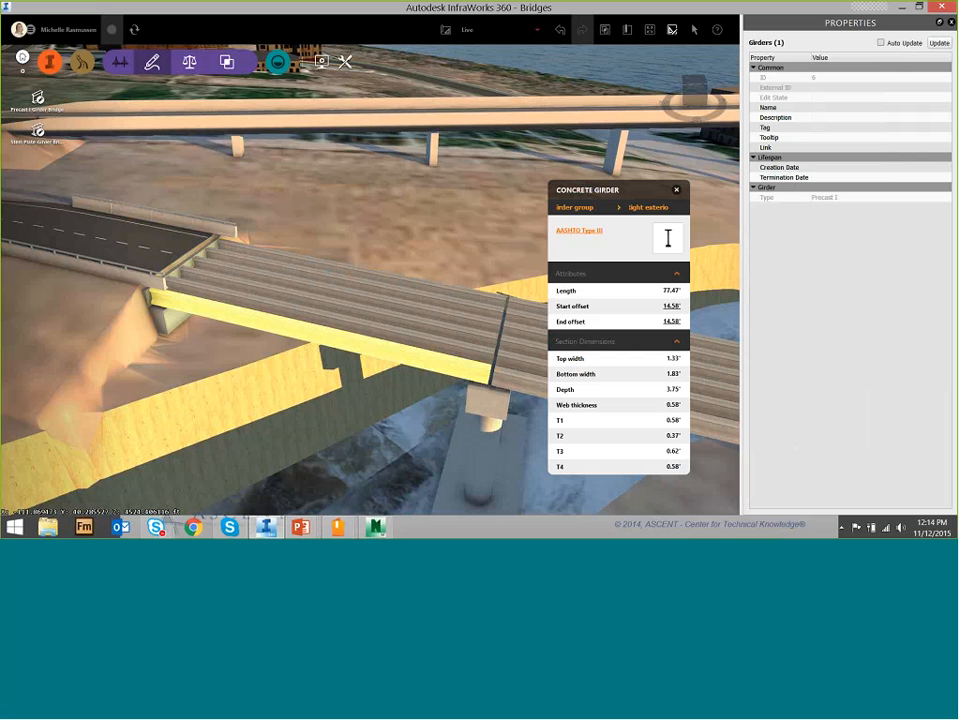
click(578, 232)
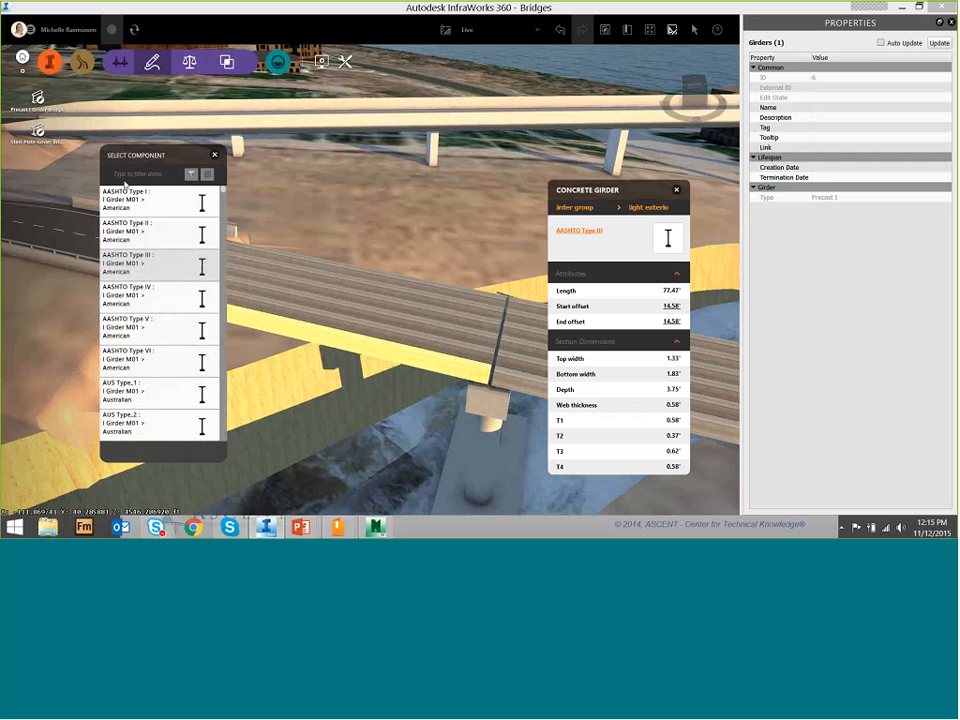
click(175, 365)
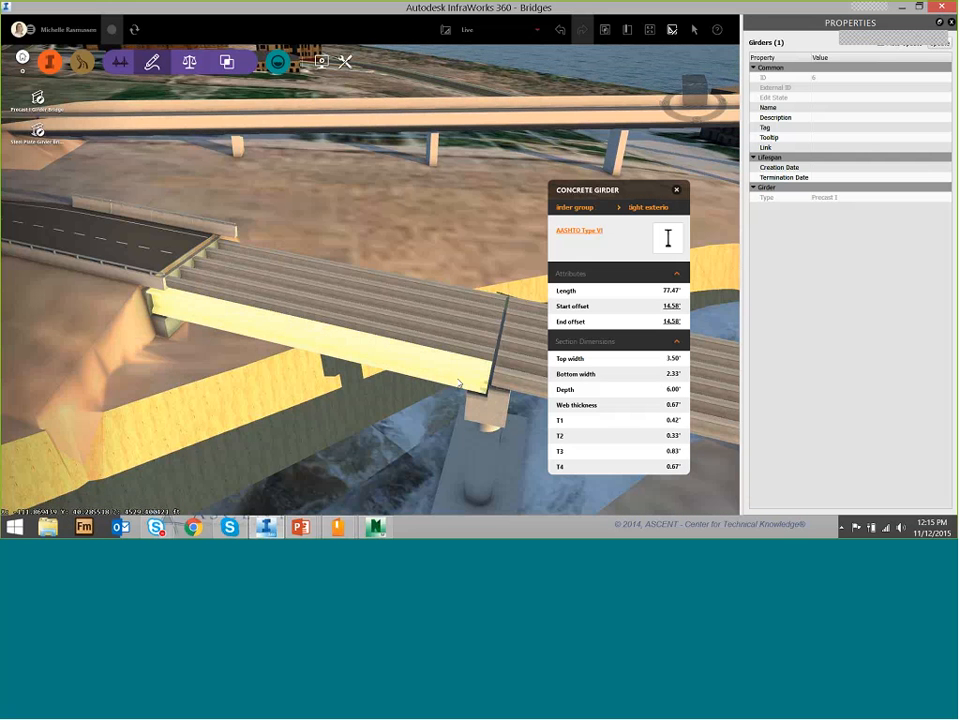
scroll(460, 384, up, 2)
key(Escape)
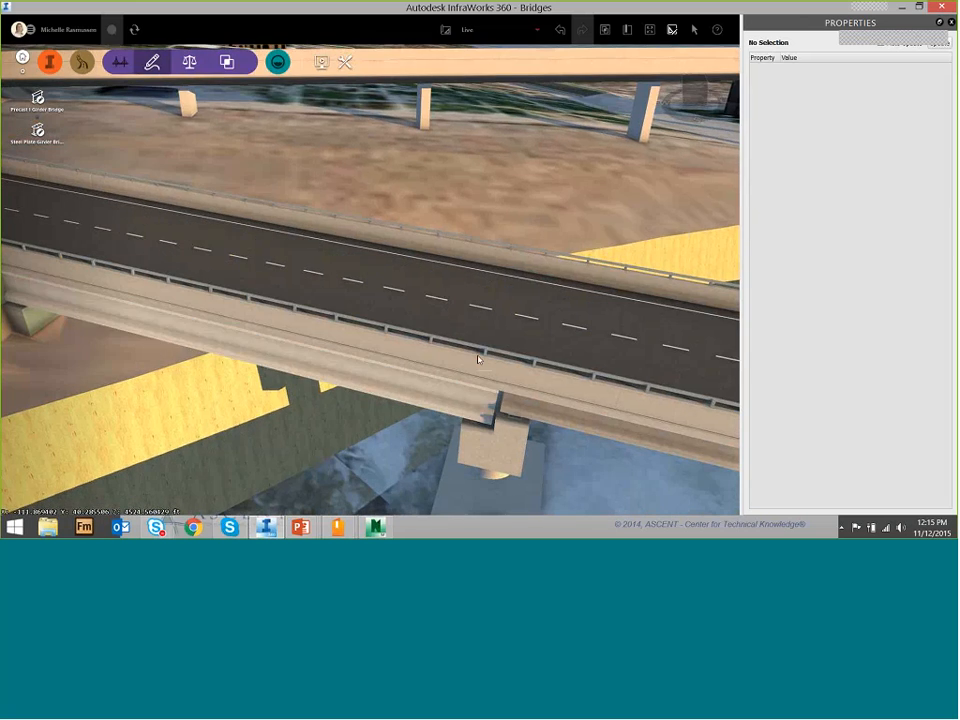
Move the bridge's pier to an offset of about 54.82 ft and rotate it to a skew of about -38.39° to follow the stream bank.
drag(478, 358, 441, 395)
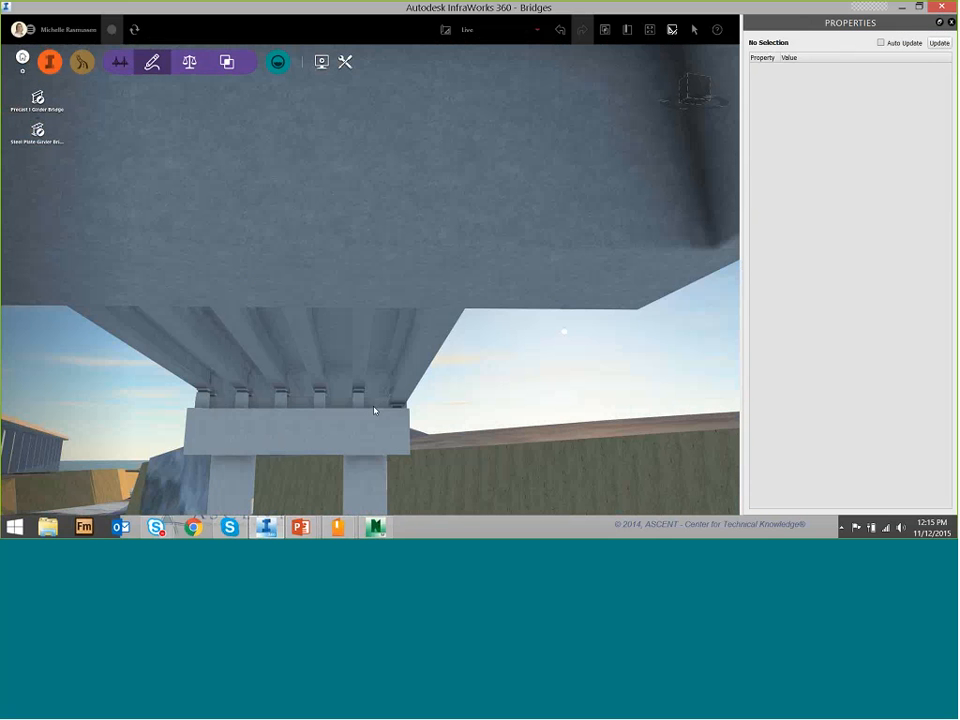
drag(375, 409, 399, 431)
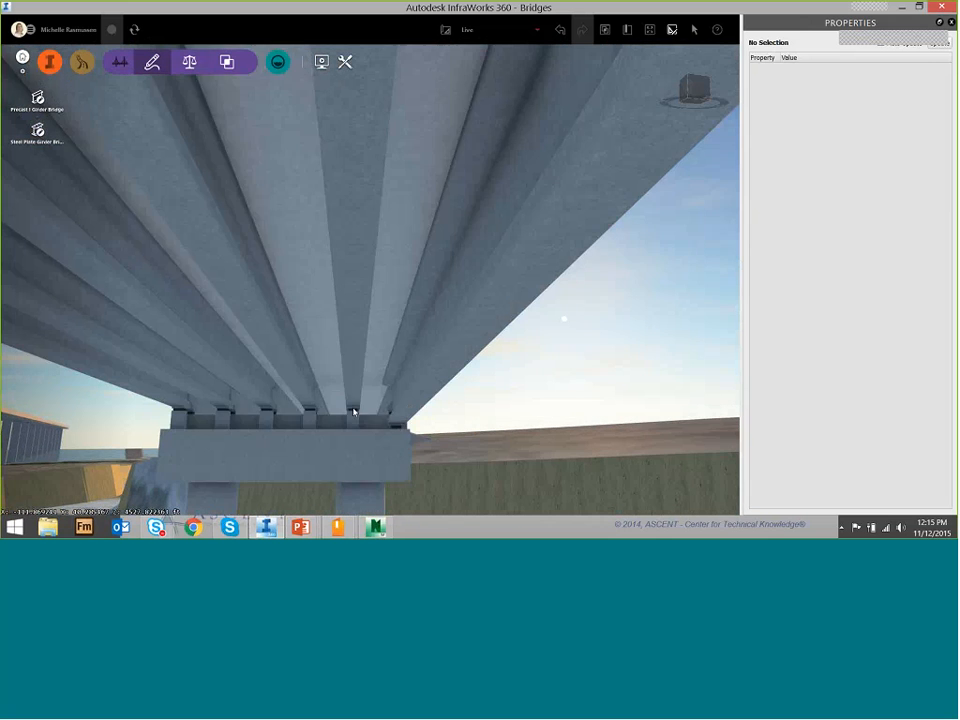
drag(394, 459, 423, 399)
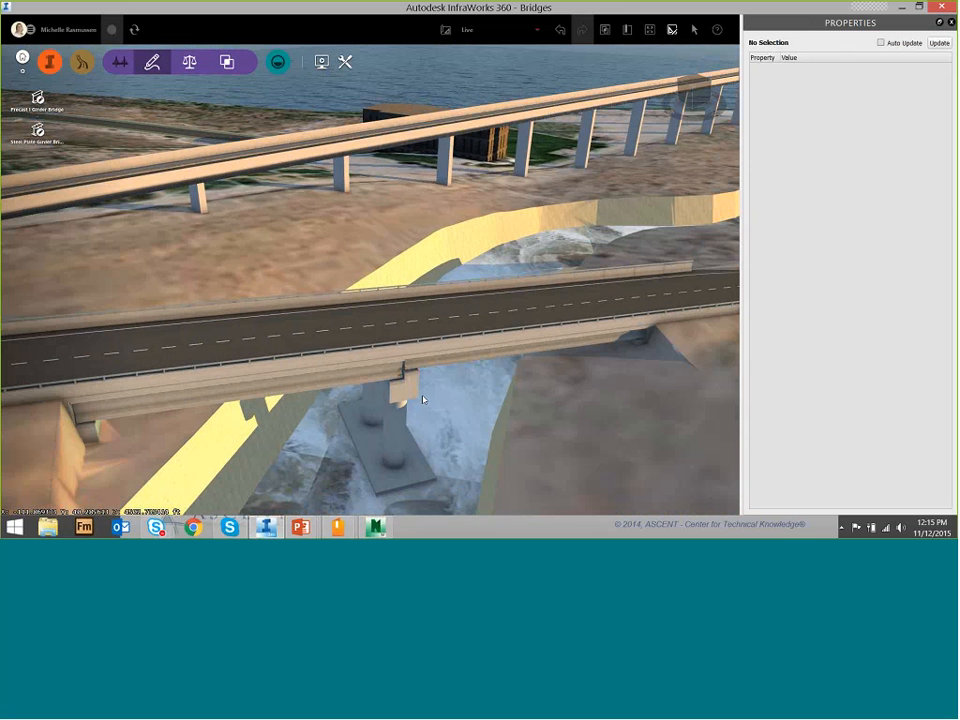
click(423, 399)
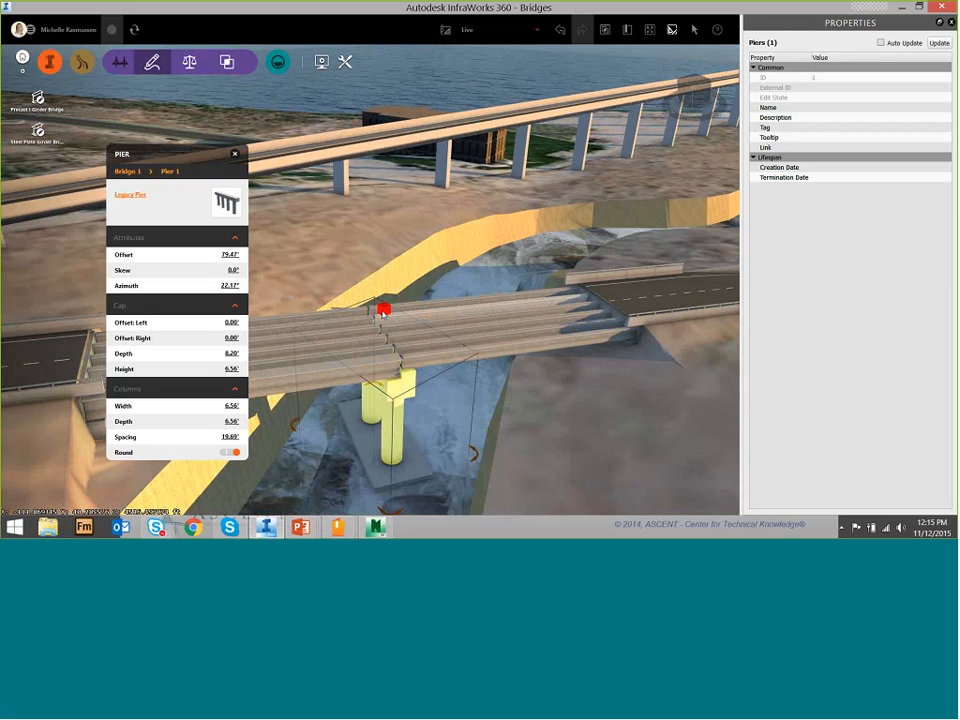
drag(383, 311, 302, 353)
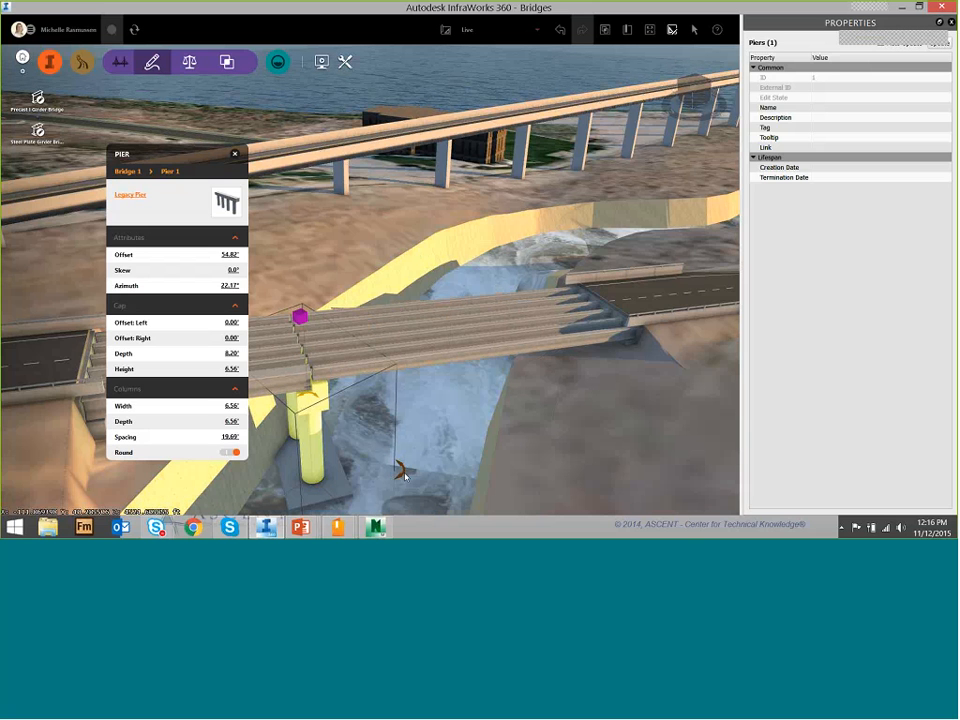
drag(400, 478, 368, 488)
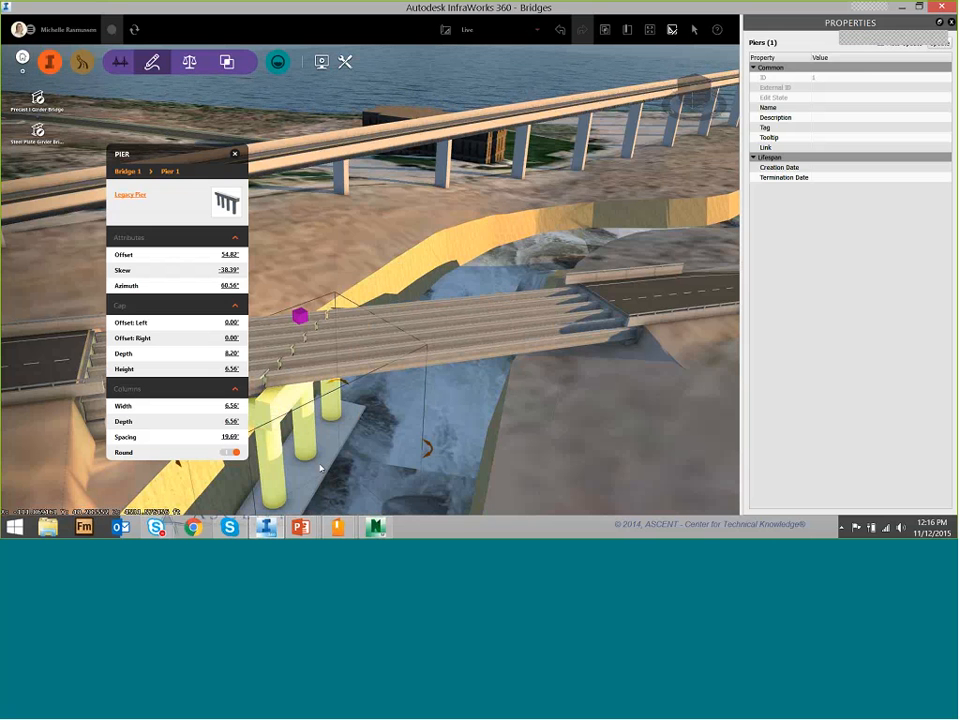
Select the whole bridge on the ParkingLotAccess road and set its number of piers to 2.
click(459, 340)
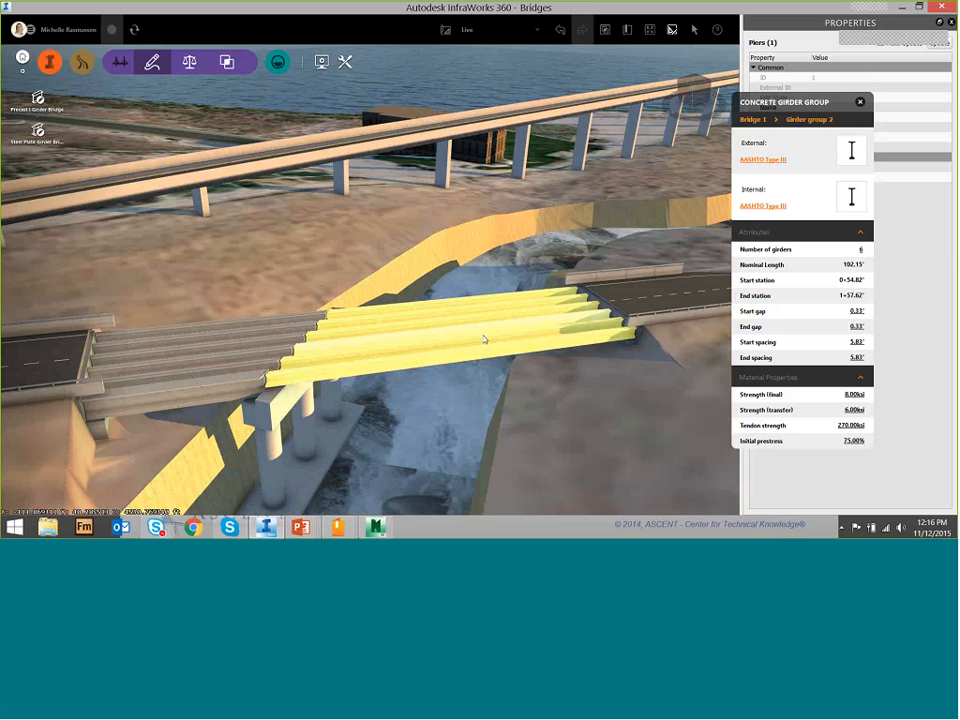
click(638, 338)
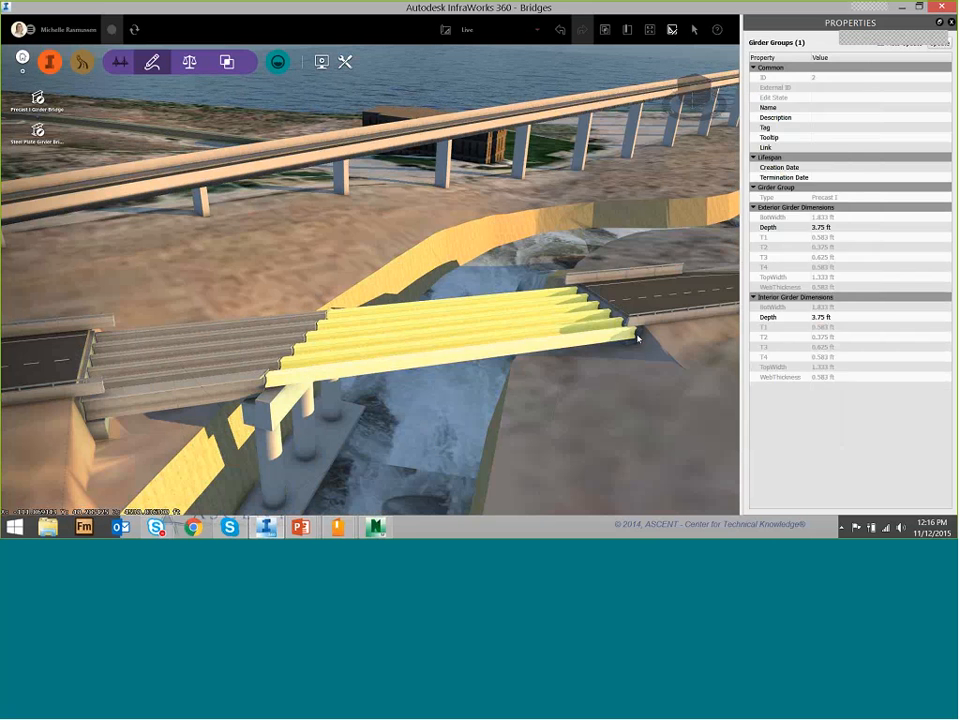
click(508, 344)
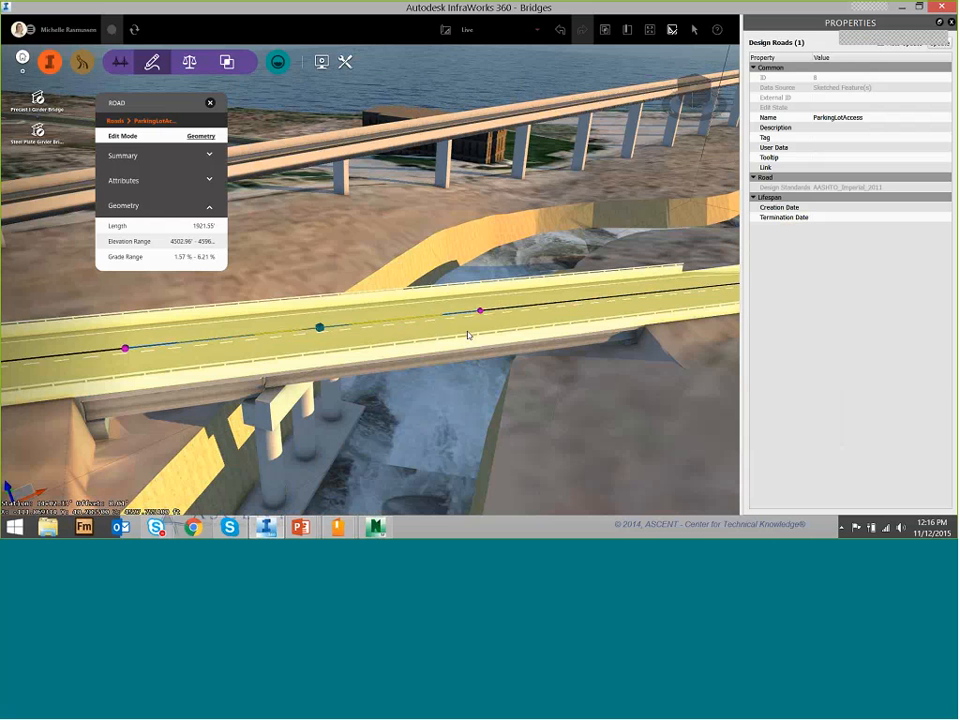
click(468, 335)
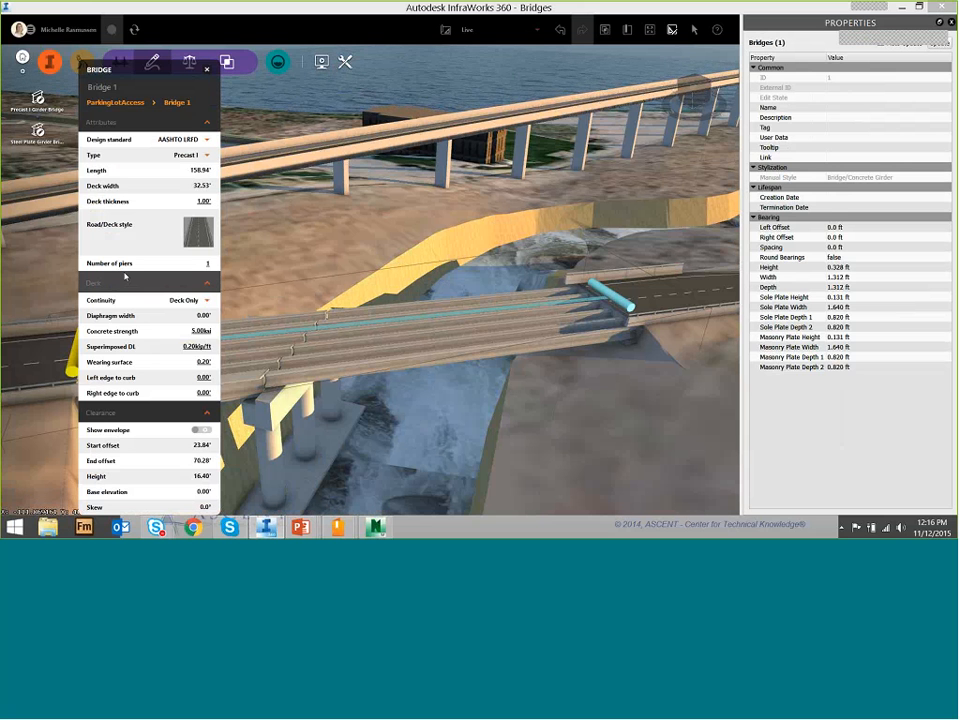
click(206, 263)
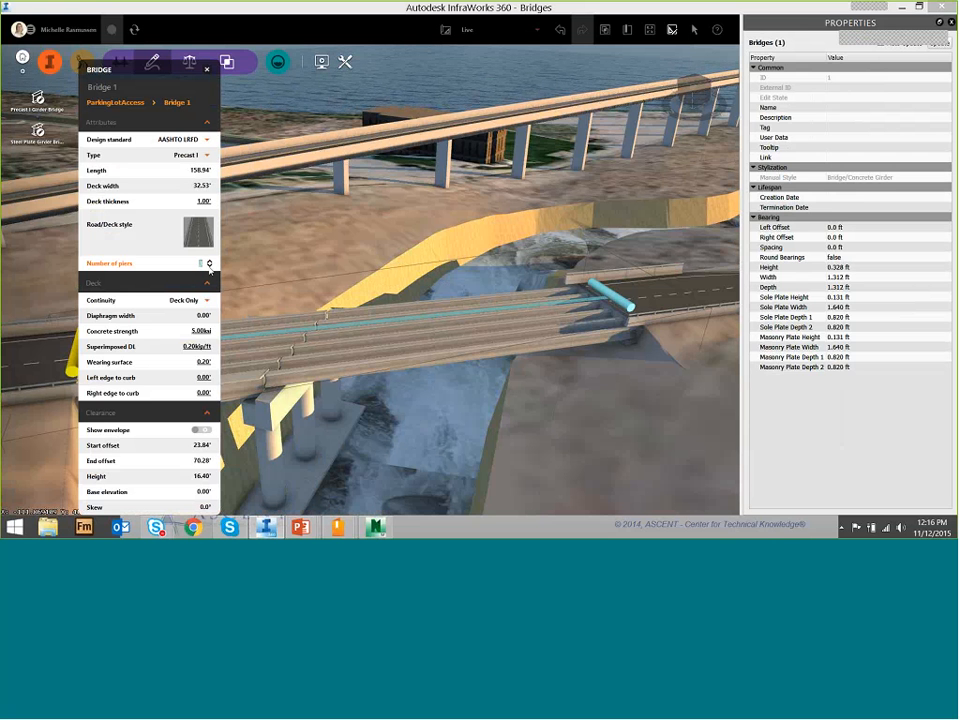
click(210, 267)
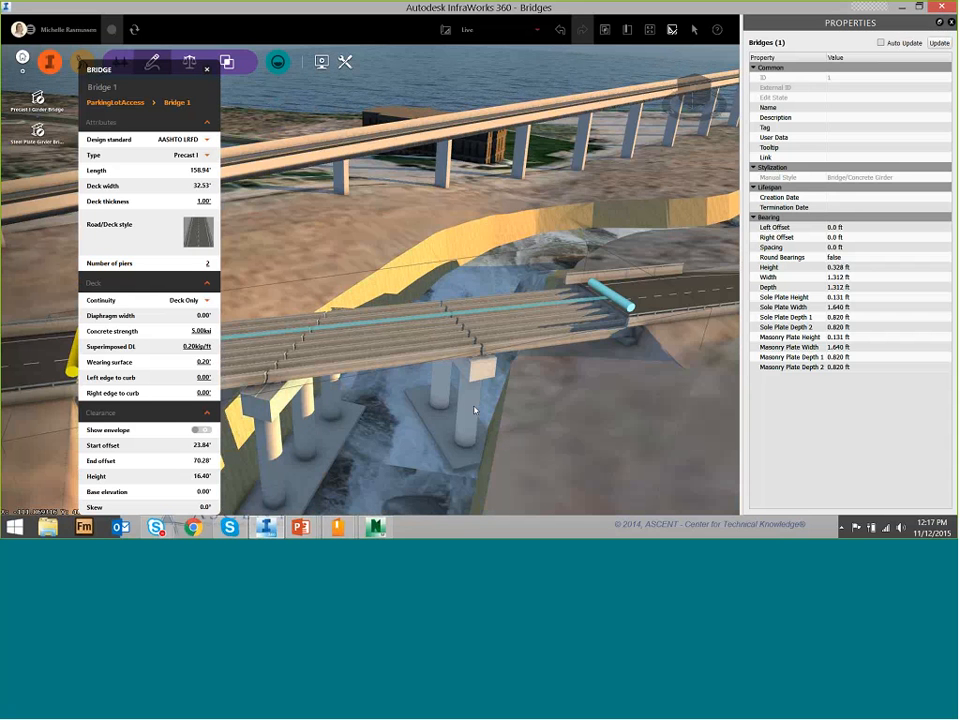
Rotate the second pier to a skew of about -38.39°, move it to an offset of about 124.04 ft and close its properties.
click(473, 402)
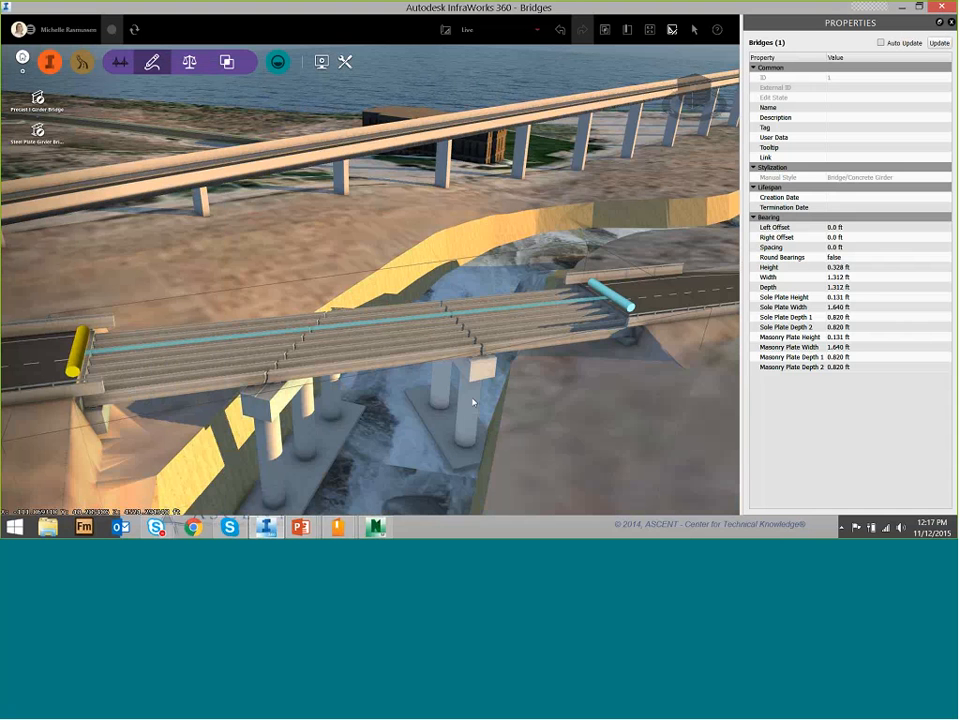
click(473, 402)
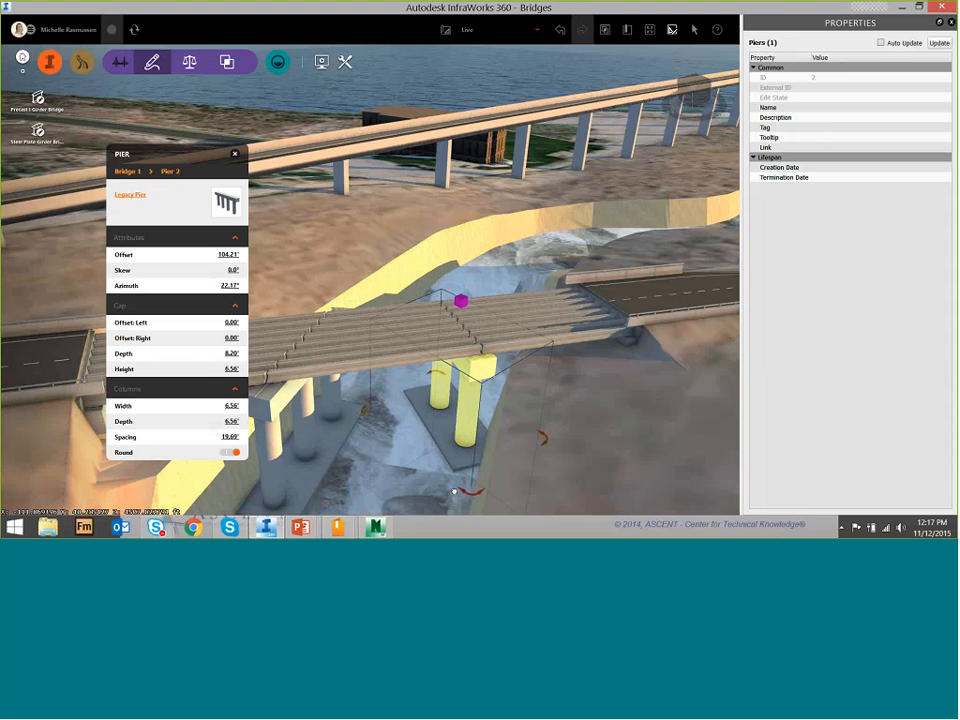
drag(456, 491, 443, 488)
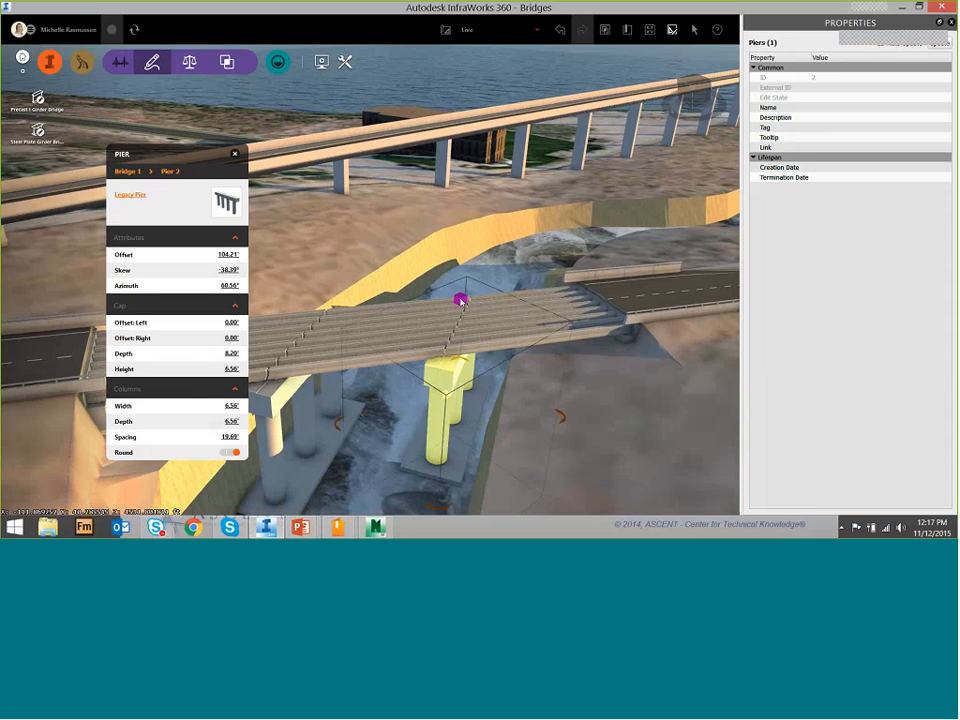
drag(461, 300, 510, 301)
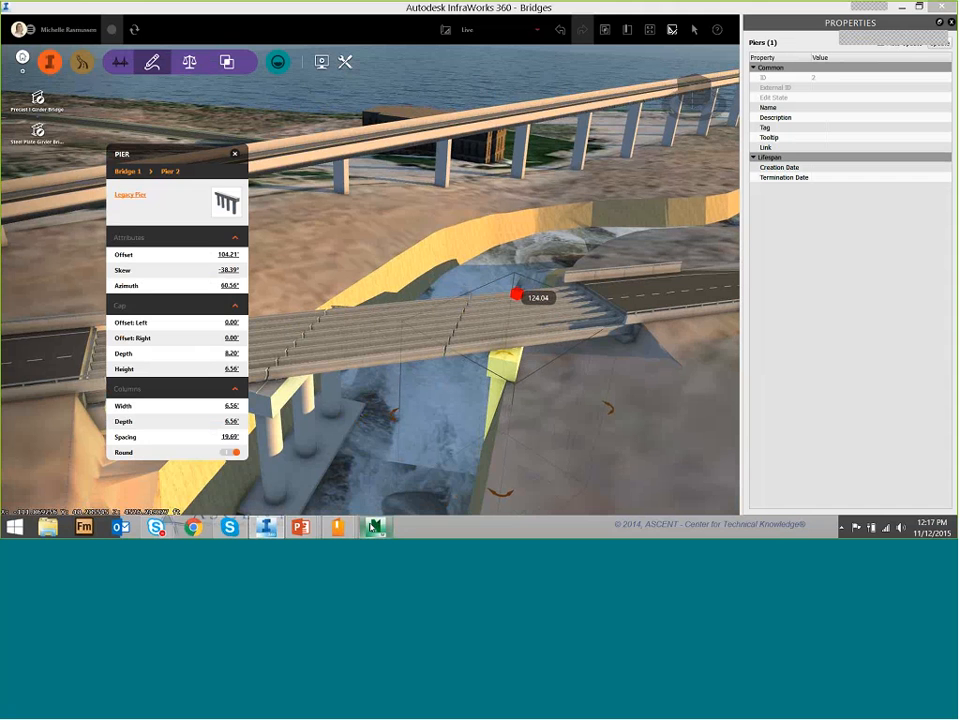
mouse_move(372, 527)
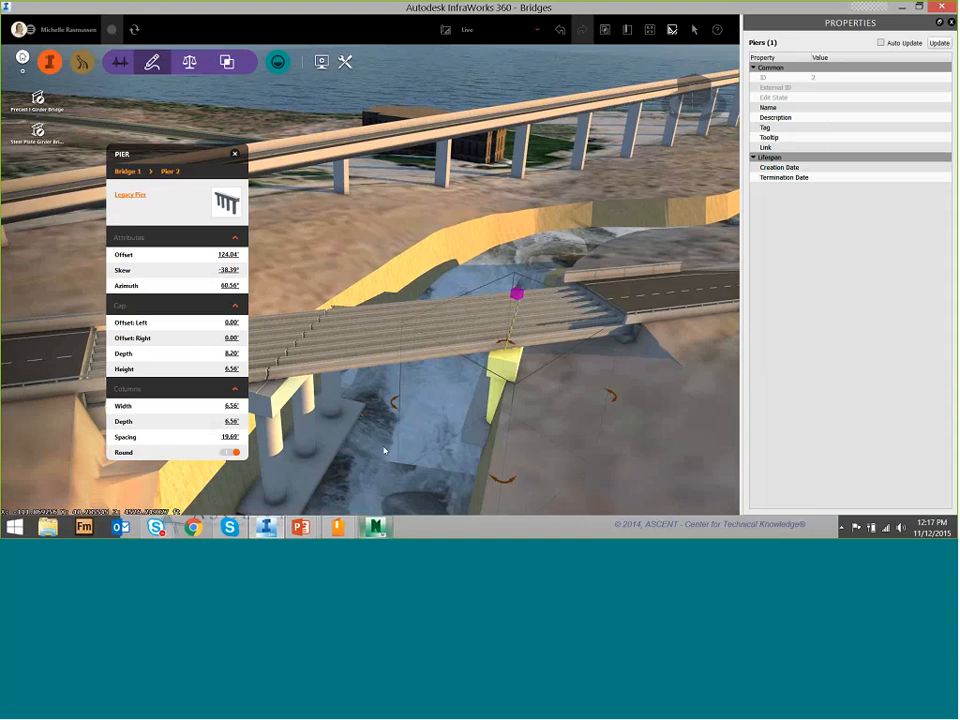
drag(384, 451, 279, 445)
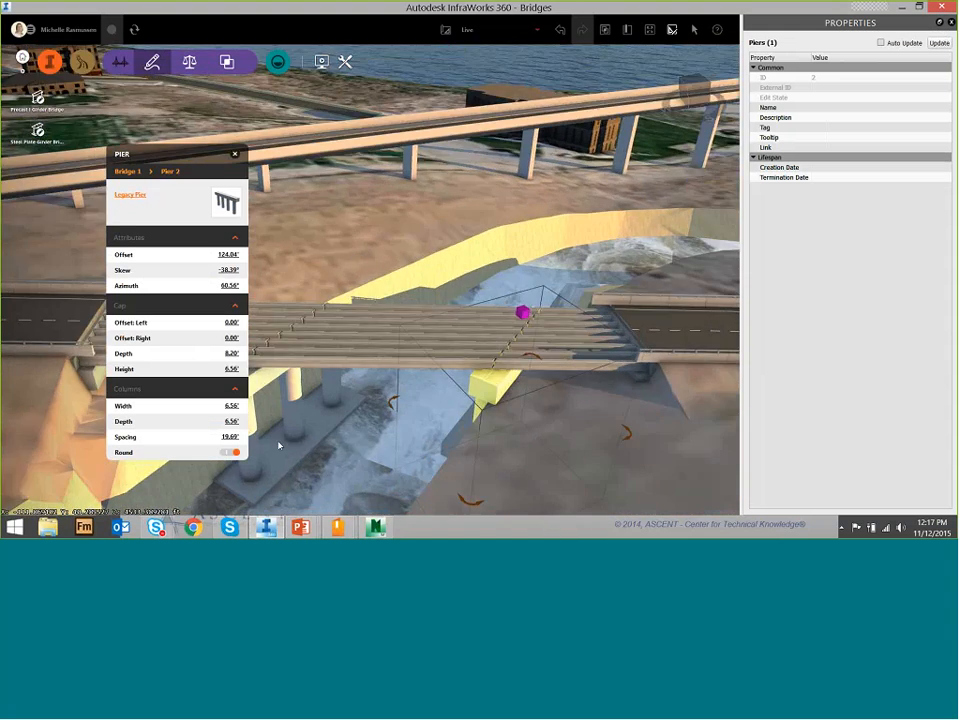
click(235, 155)
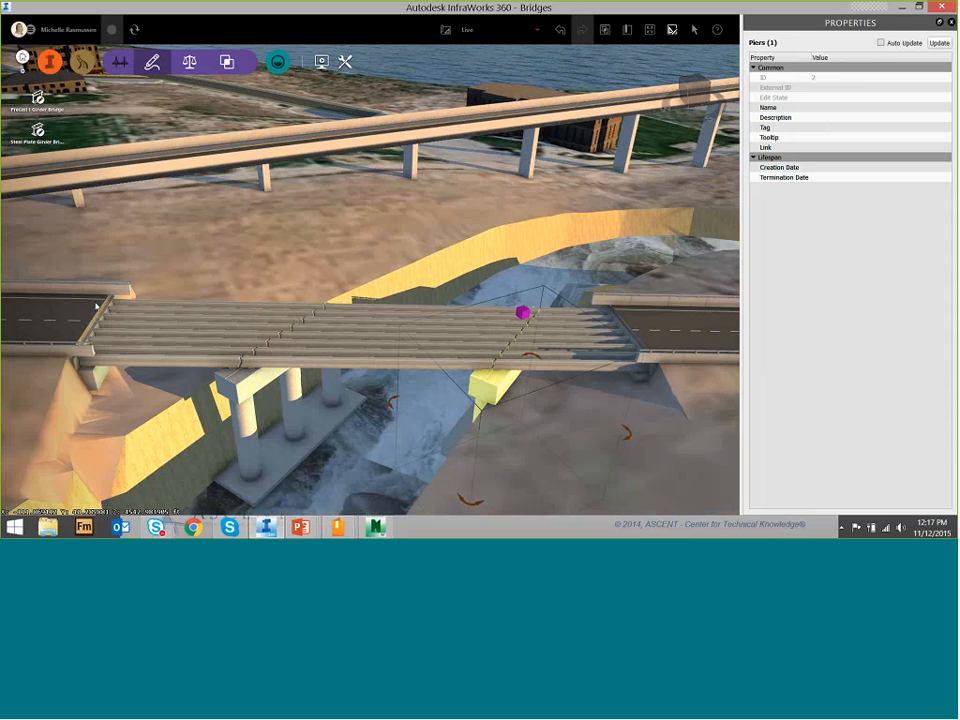
Select the bridge and extend its start farther back along the road, making the bridge about 174.67 ft long.
click(80, 345)
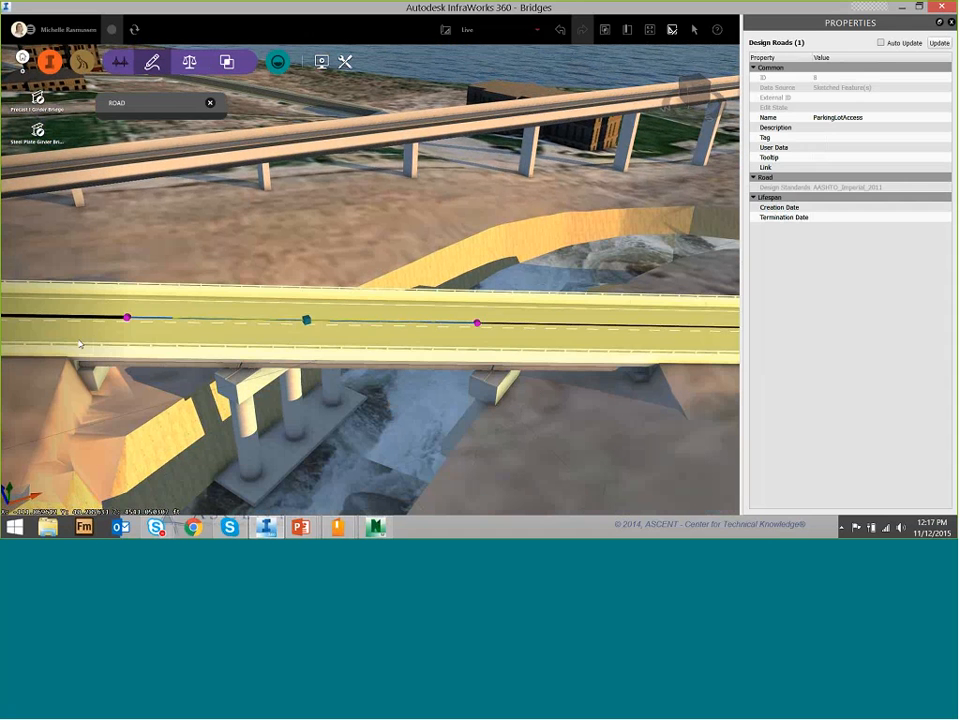
click(95, 341)
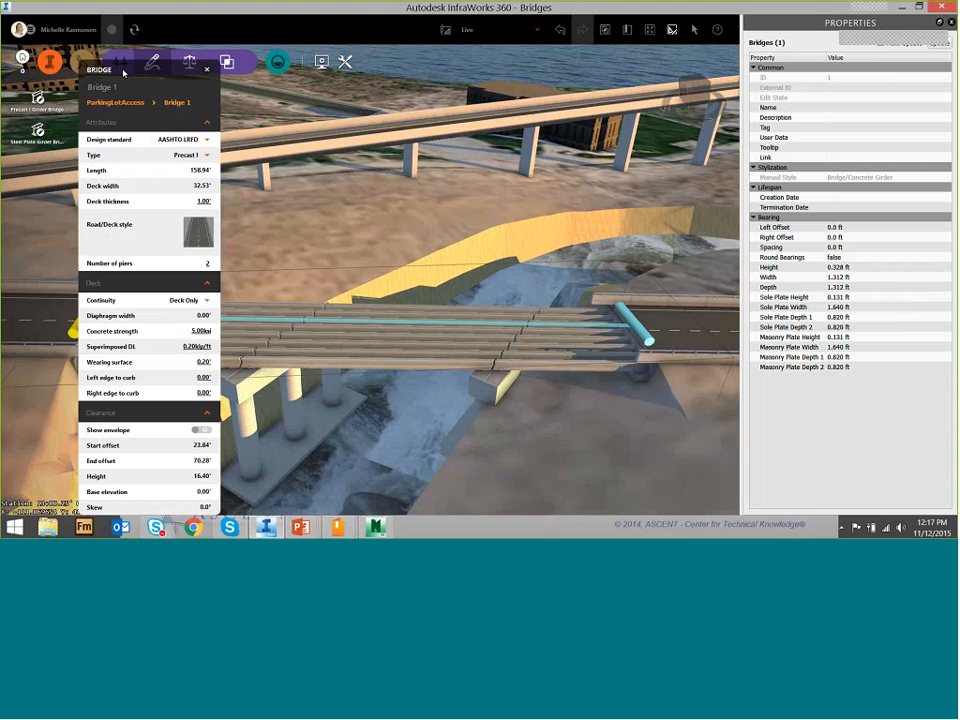
drag(124, 74, 547, 76)
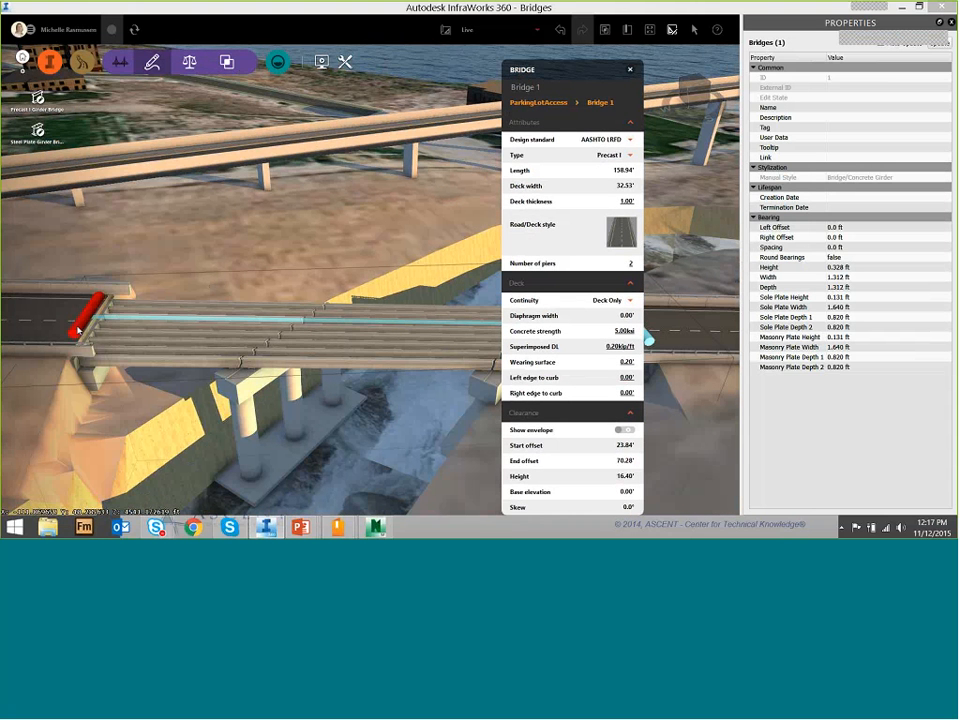
drag(82, 325, 36, 314)
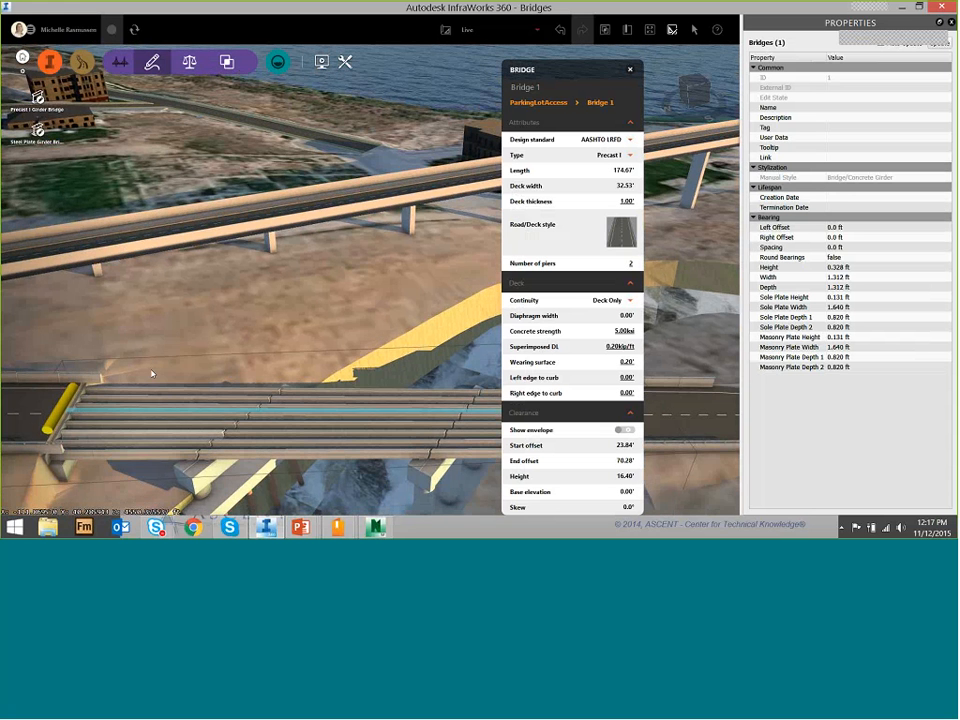
Extend the bridge's end farther past the far stream bank, making the bridge about 205.93 ft long, and deselect it.
middle_drag(152, 373, 230, 264)
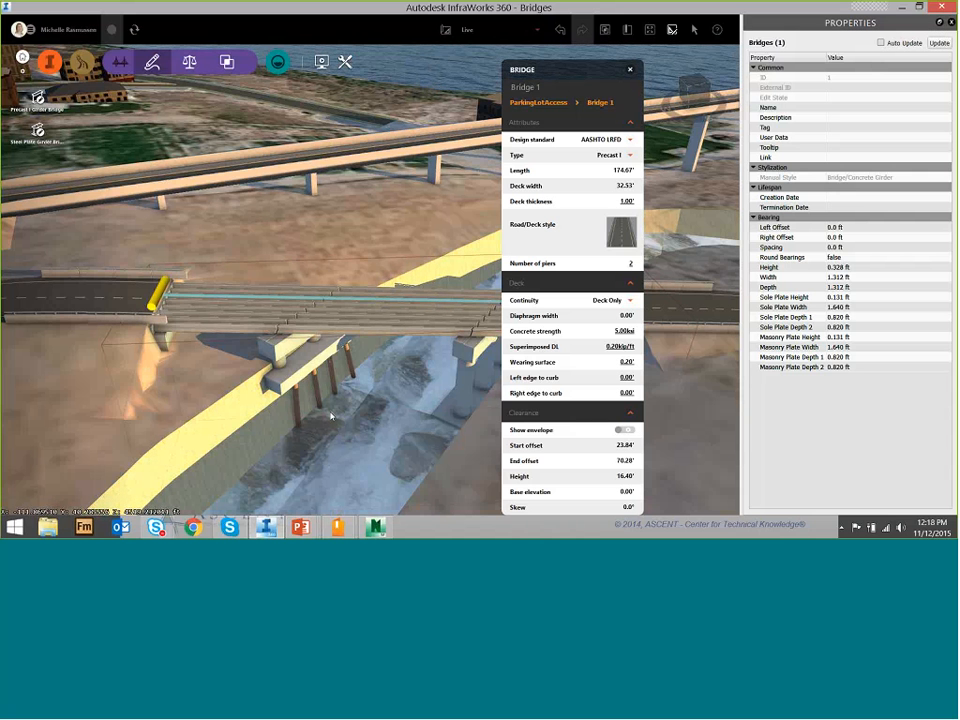
middle_drag(342, 407, 155, 264)
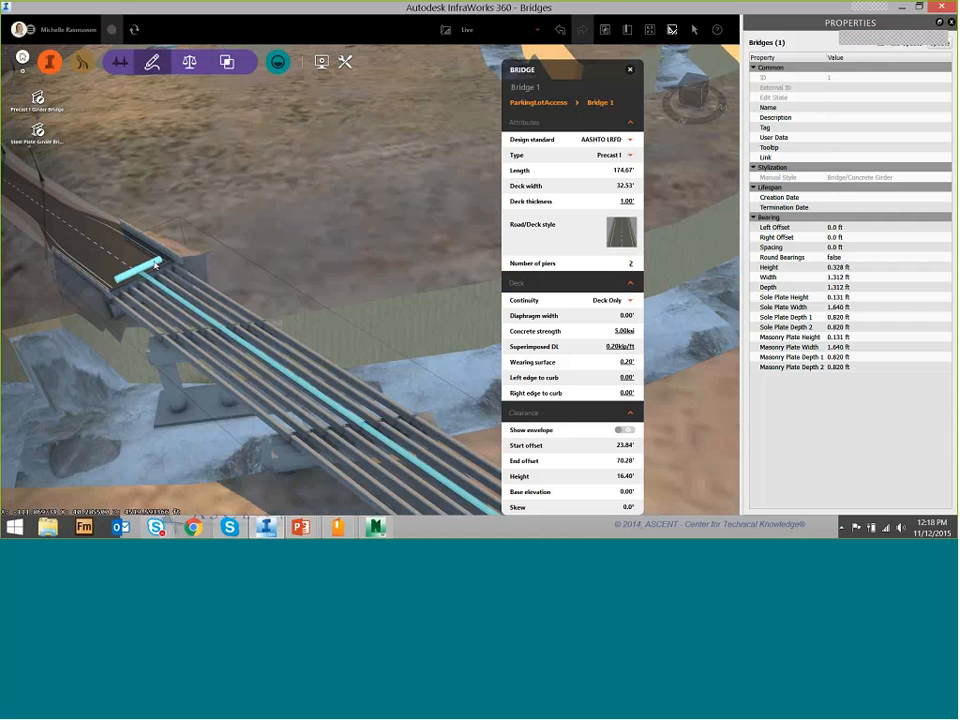
drag(155, 264, 122, 238)
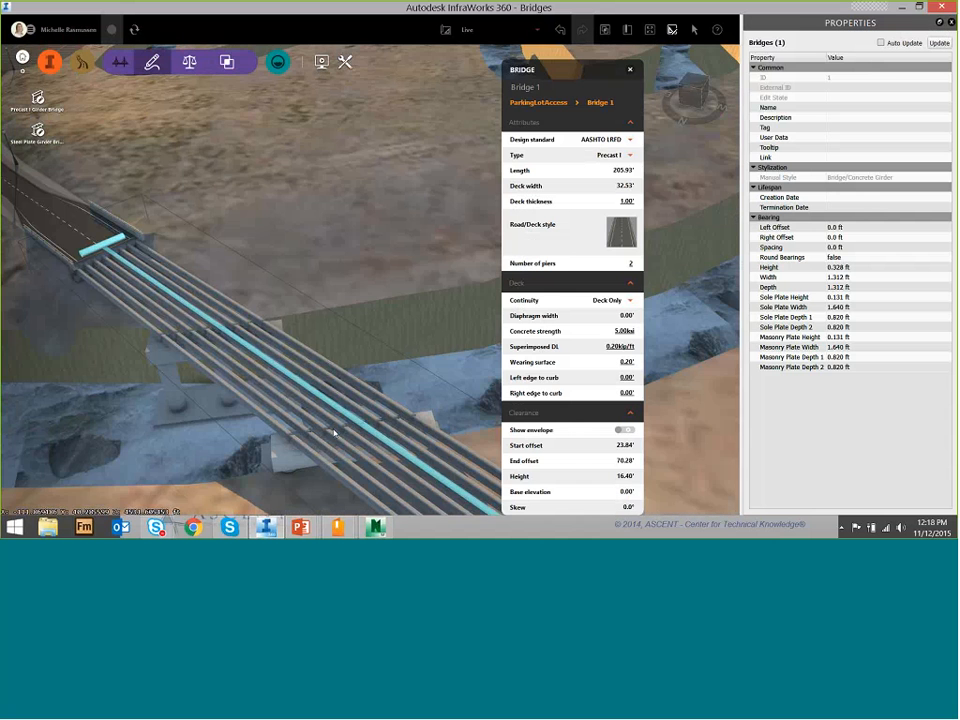
drag(294, 443, 146, 436)
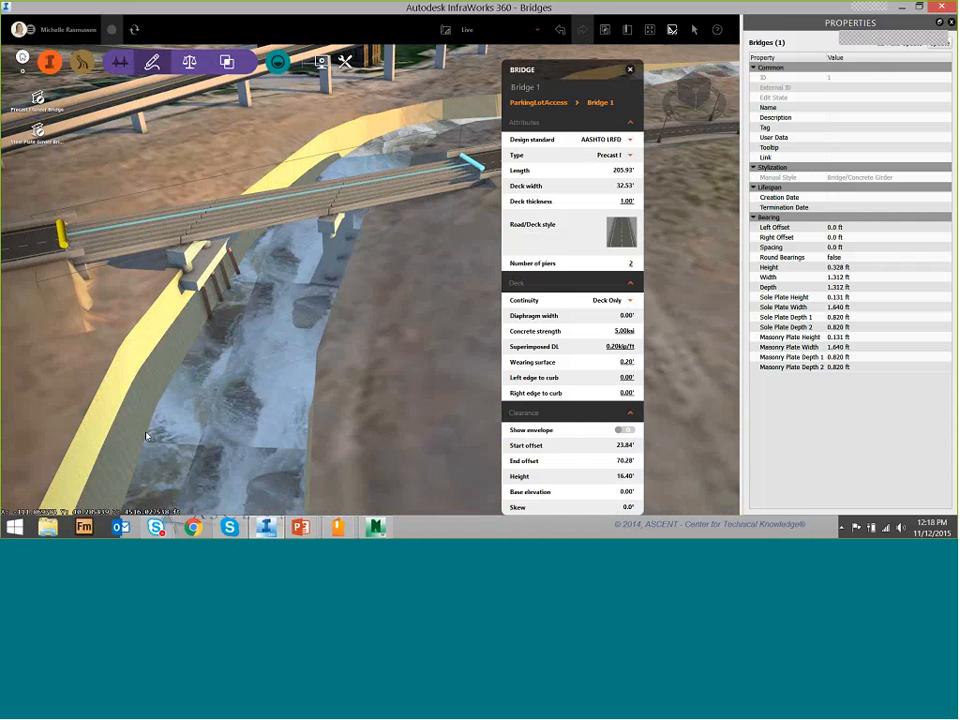
key(Escape)
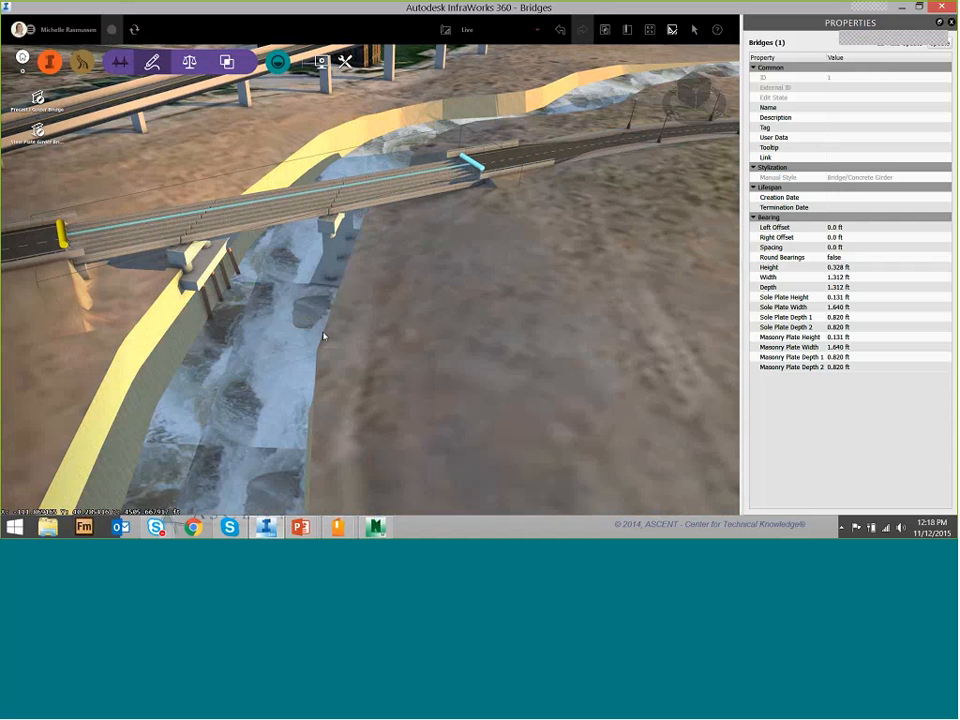
key(Escape)
scroll(331, 286, down, 3)
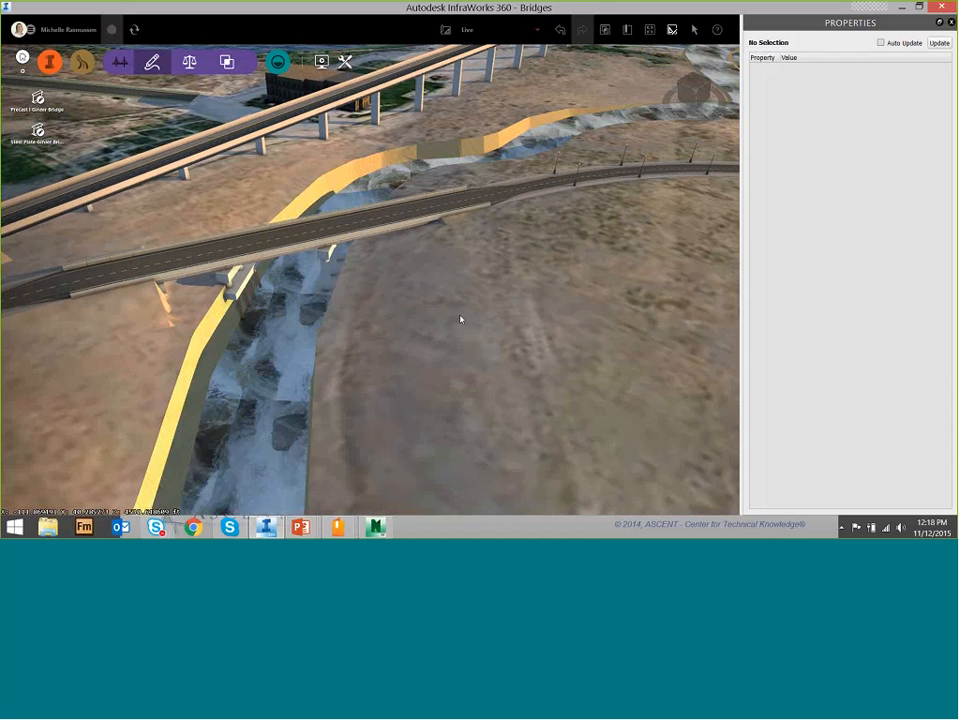
middle_drag(461, 319, 480, 319)
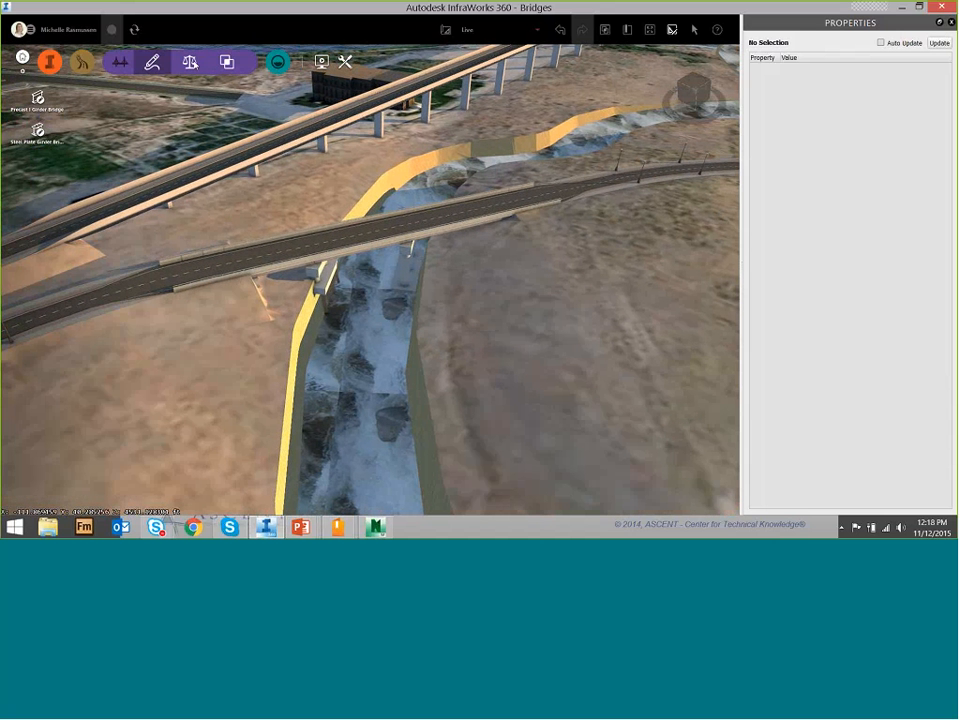
Open the Style Palette and browse its barrier, 3D model, material and water style catalogs.
click(50, 63)
click(87, 63)
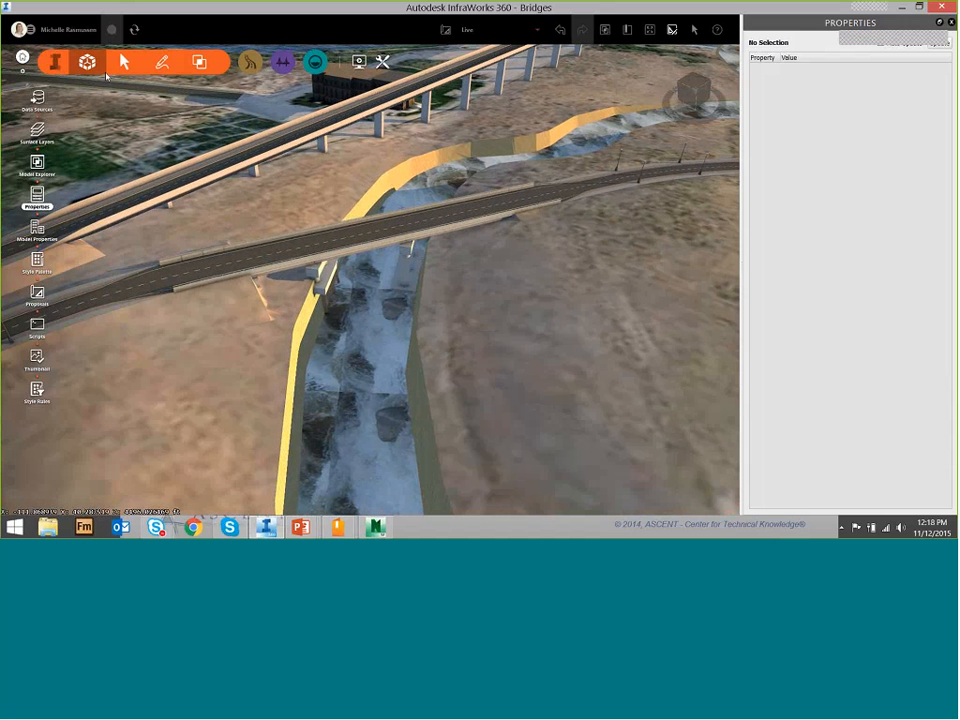
click(37, 262)
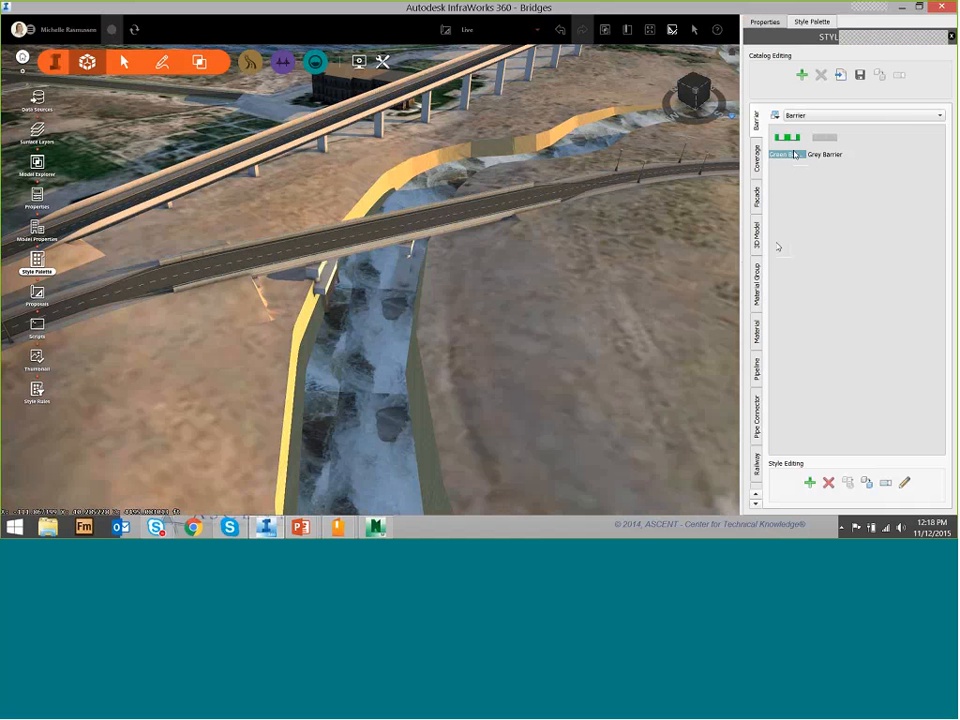
click(759, 168)
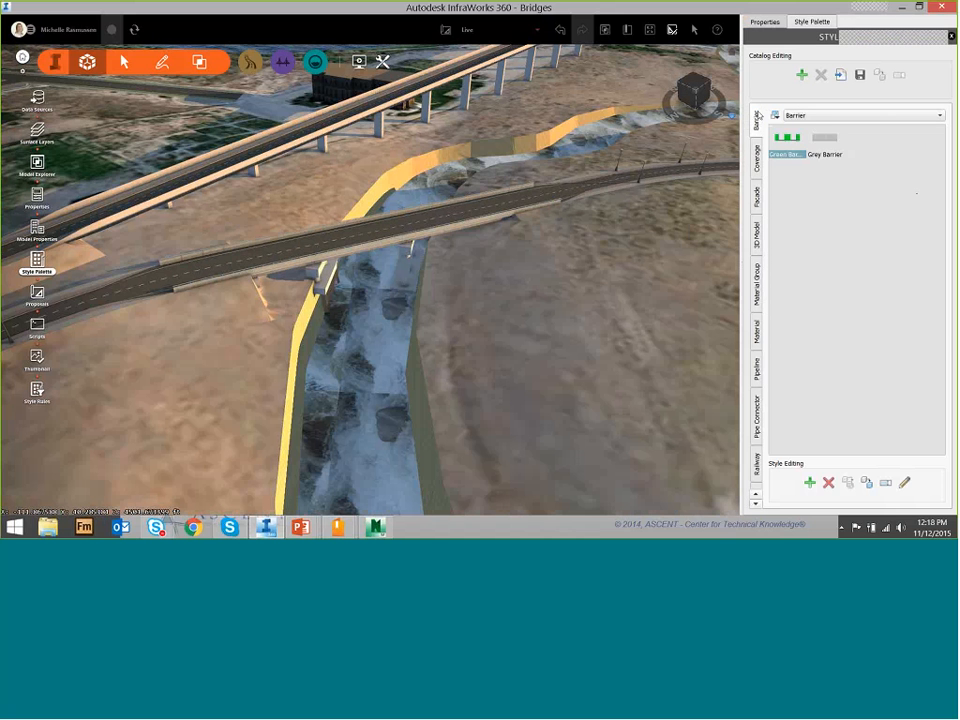
click(757, 235)
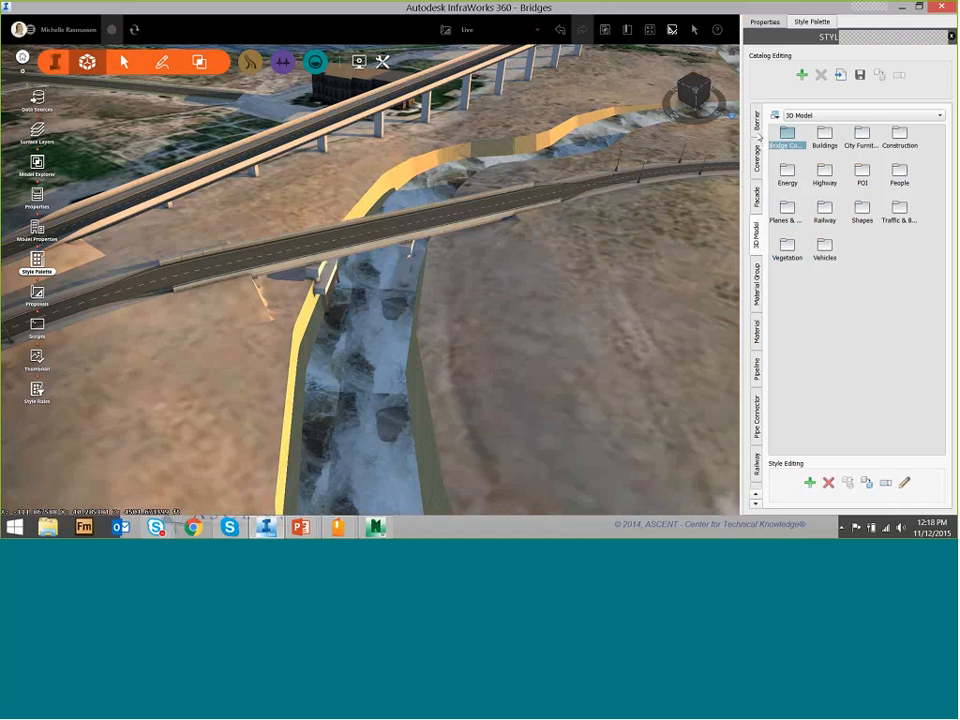
scroll(757, 141, down, 6)
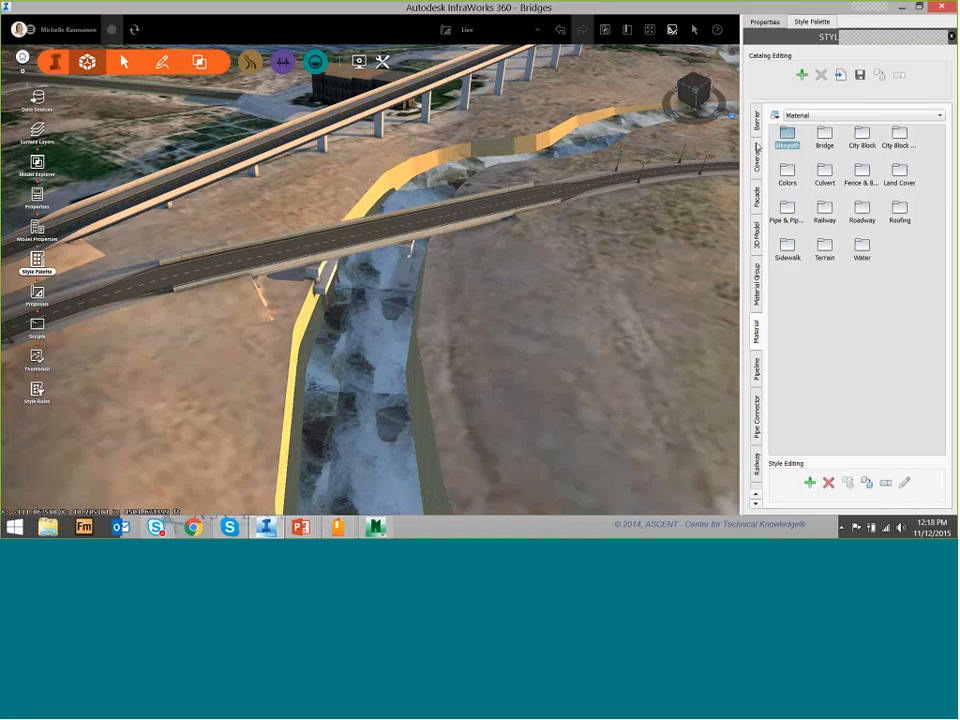
scroll(757, 148, down, 3)
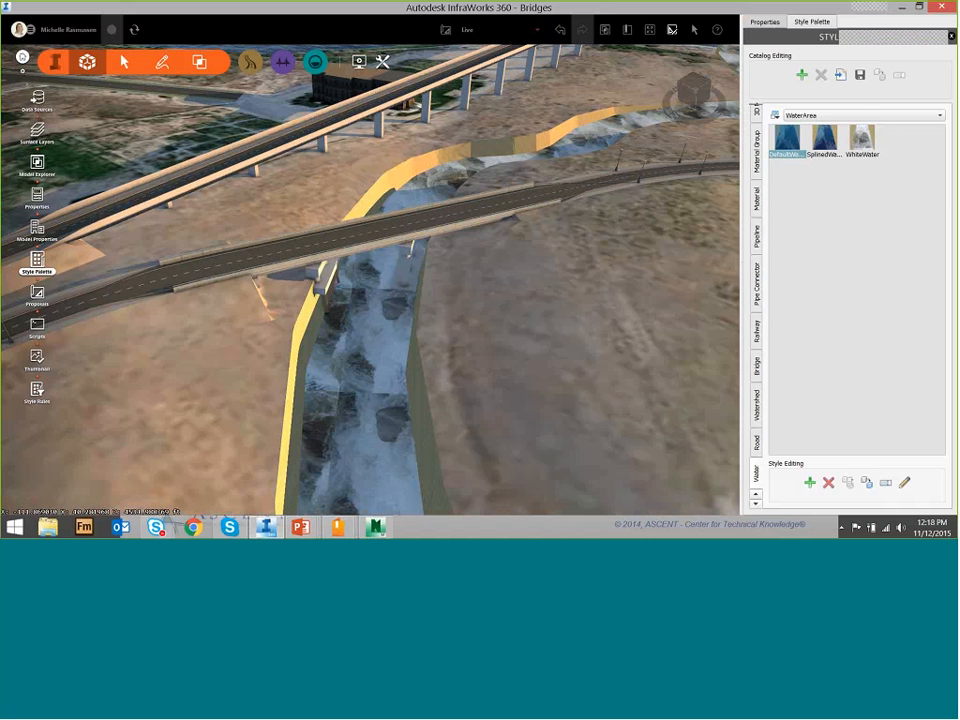
Look over the concrete and steel girder bridge styles, and open the Street/Bridge Deck catalog of the road styles.
click(758, 369)
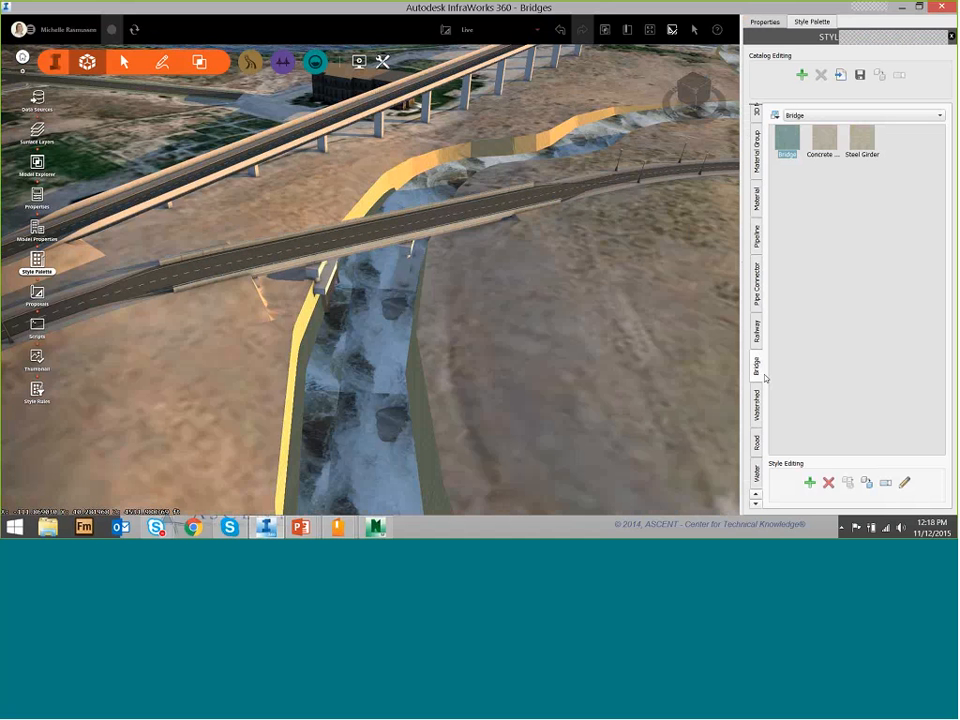
click(841, 250)
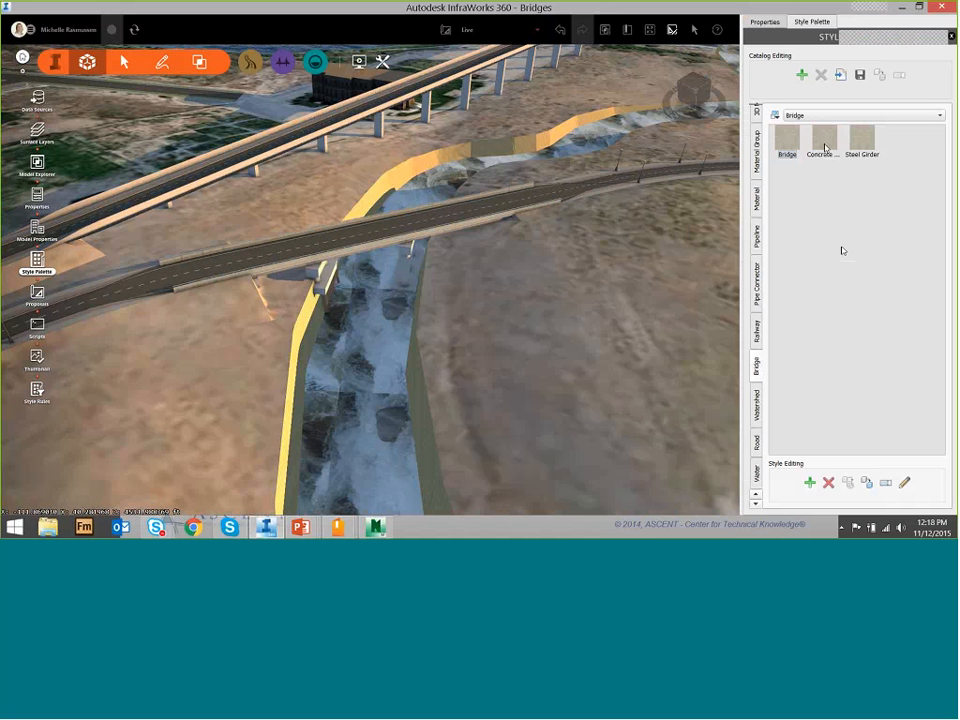
click(825, 148)
click(849, 158)
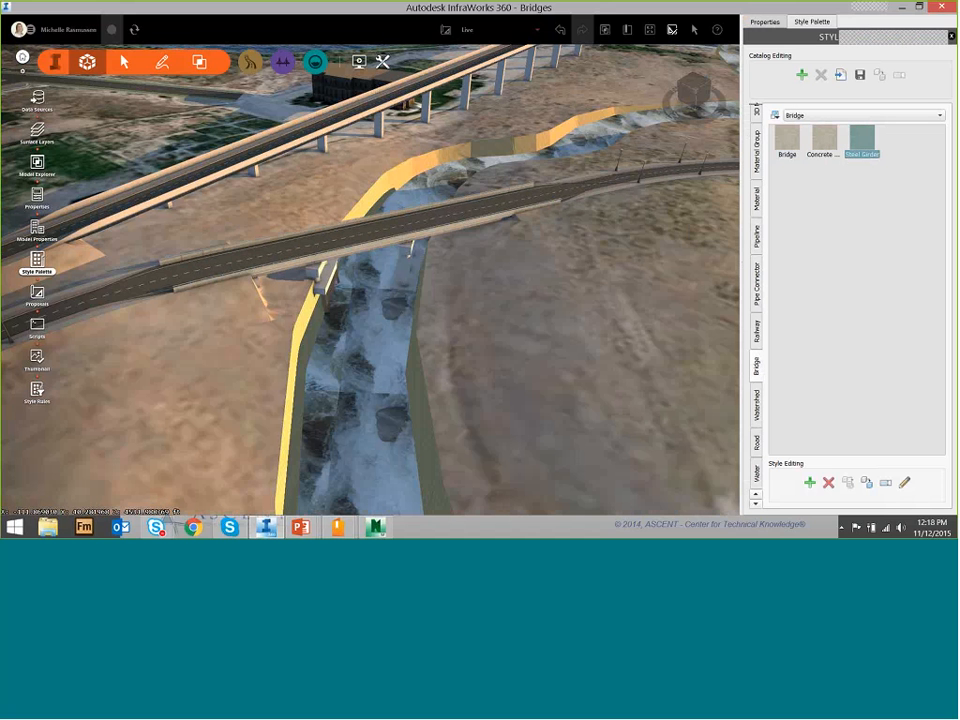
click(757, 441)
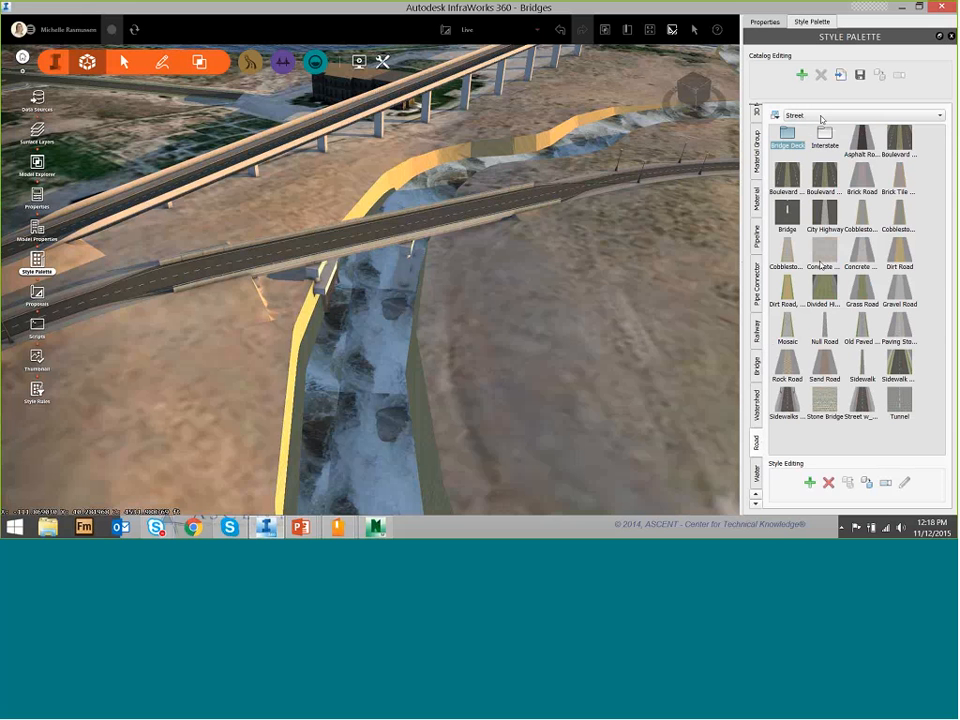
click(821, 116)
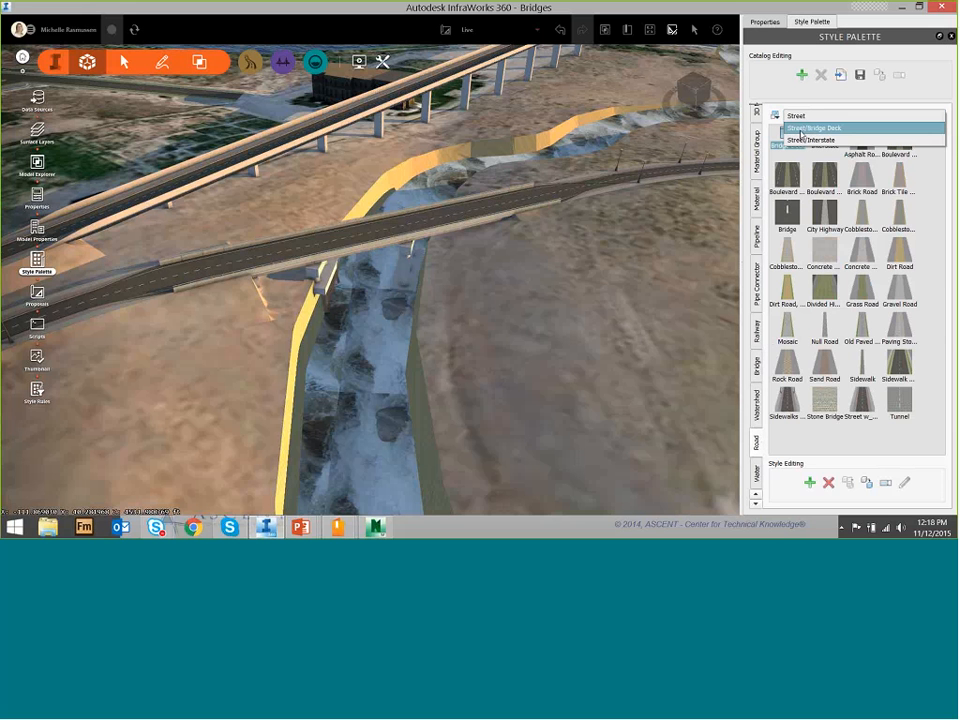
click(816, 128)
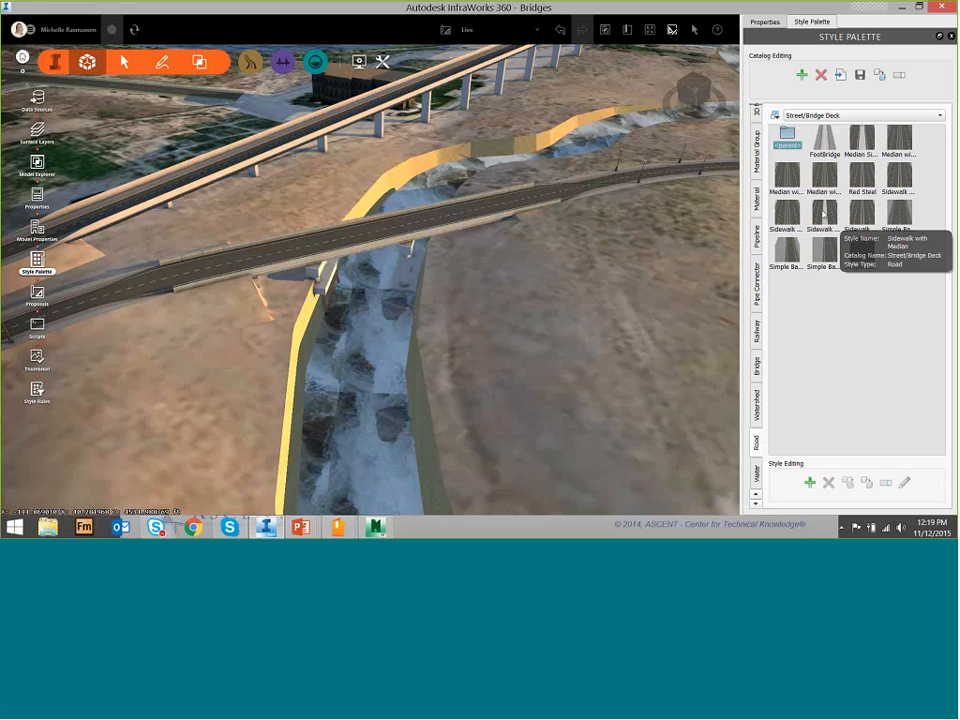
Apply the Sidewalk with Median deck style to the stream bridge and select the bridge to display its attributes.
click(824, 214)
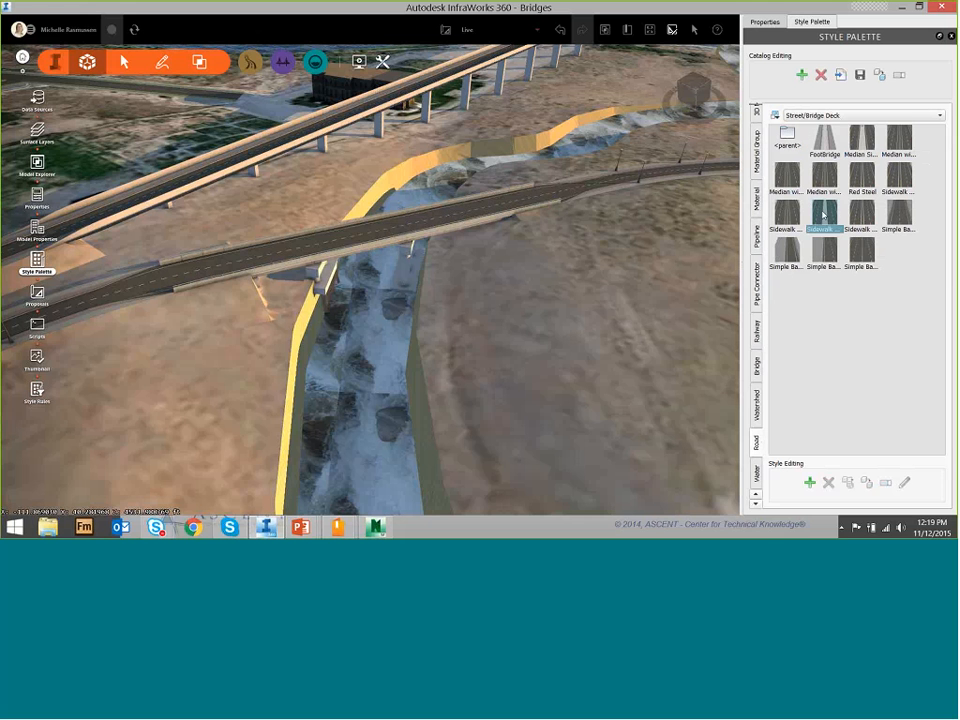
drag(824, 214, 426, 218)
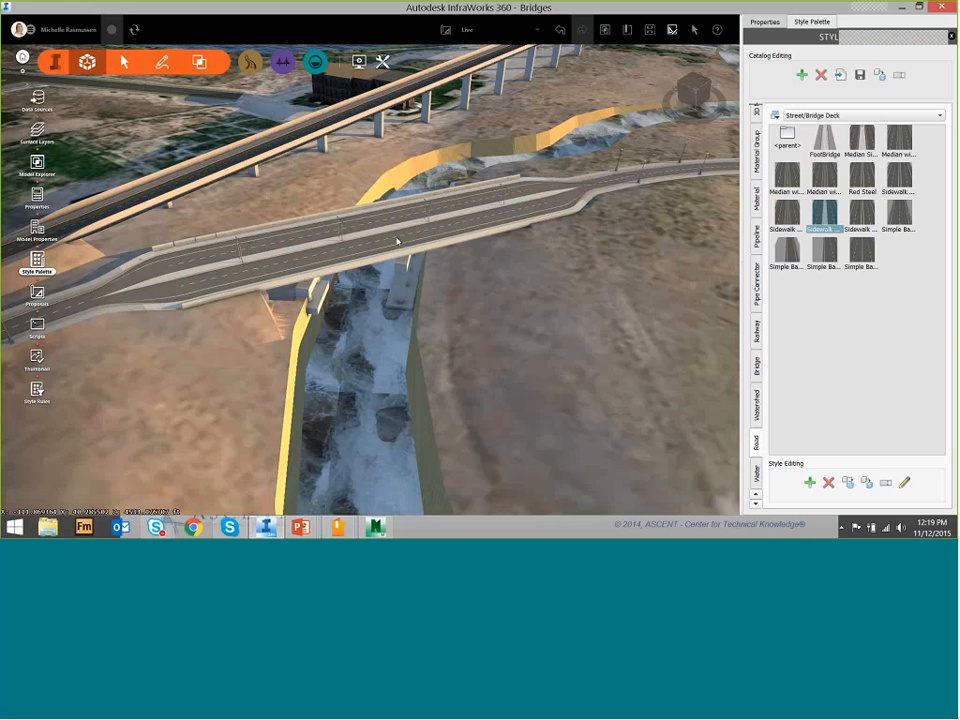
click(357, 264)
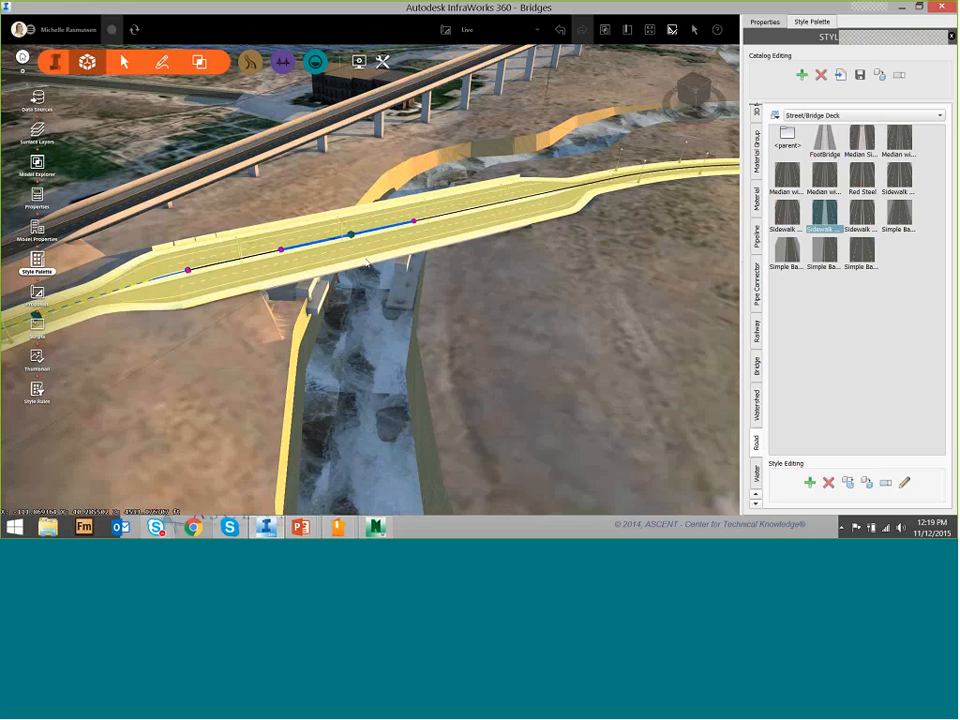
click(367, 263)
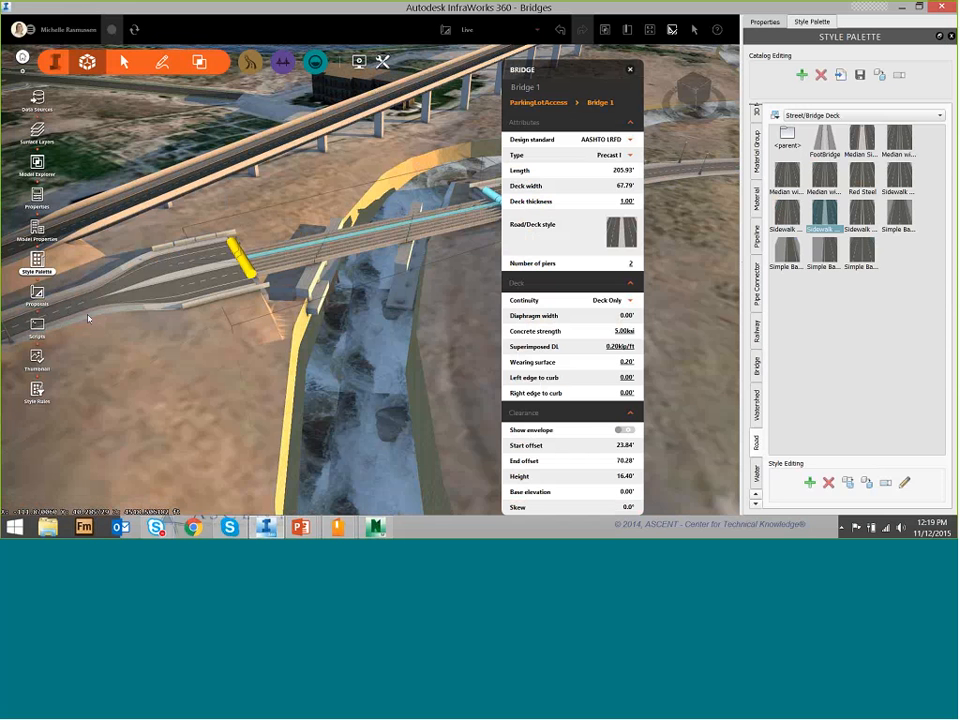
Leave the bridge's edit mode and apply the first "Simple Ba..." style from the Bridge Deck catalog to the bridge.
click(900, 218)
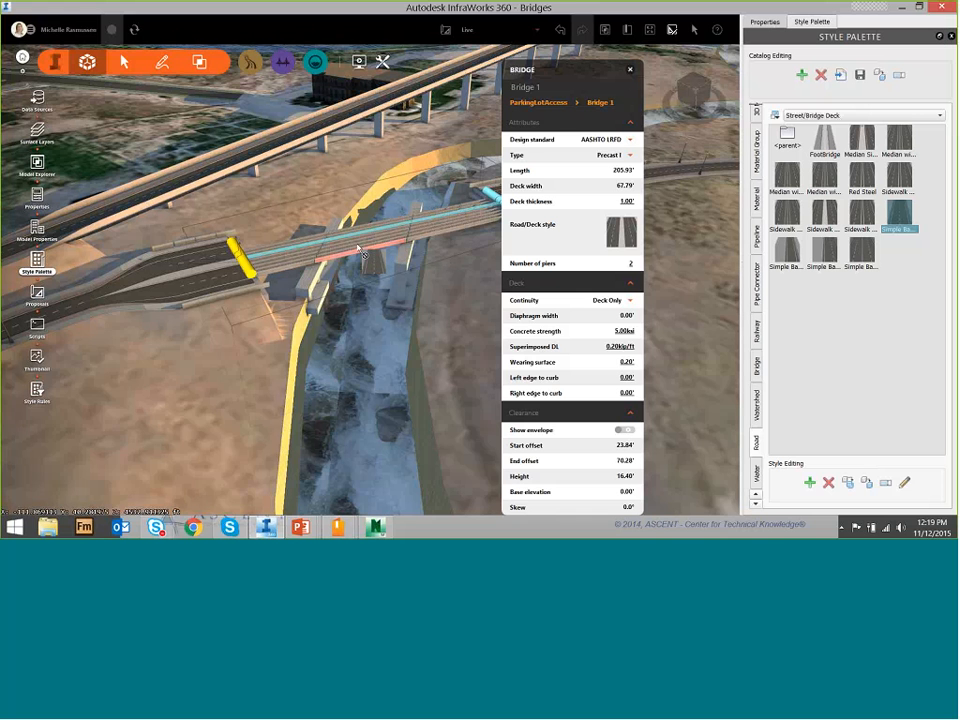
drag(865, 238, 371, 242)
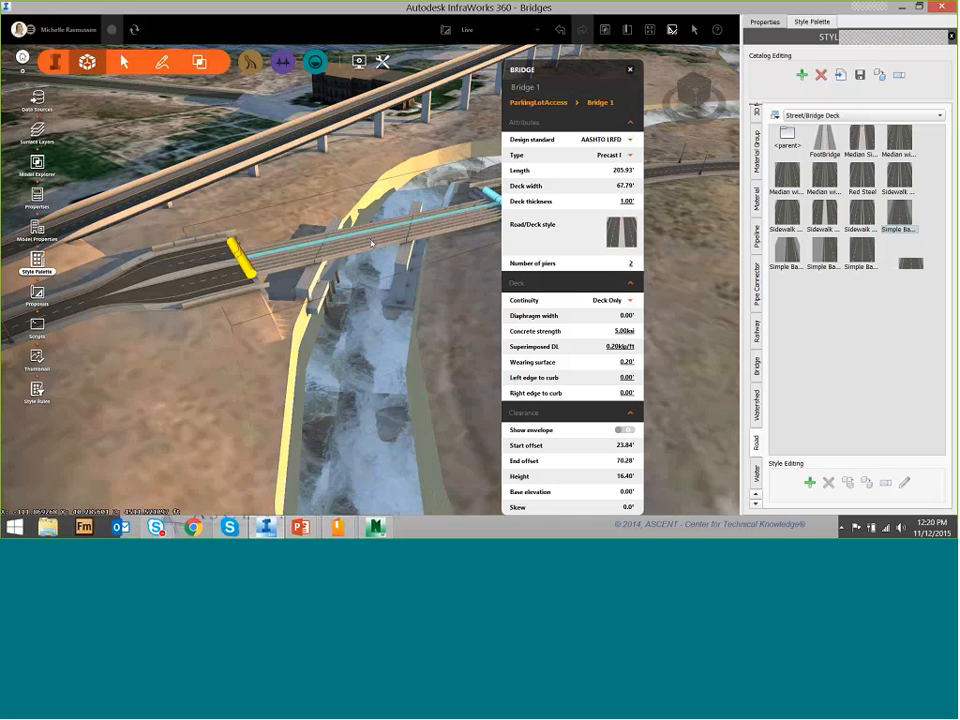
click(287, 297)
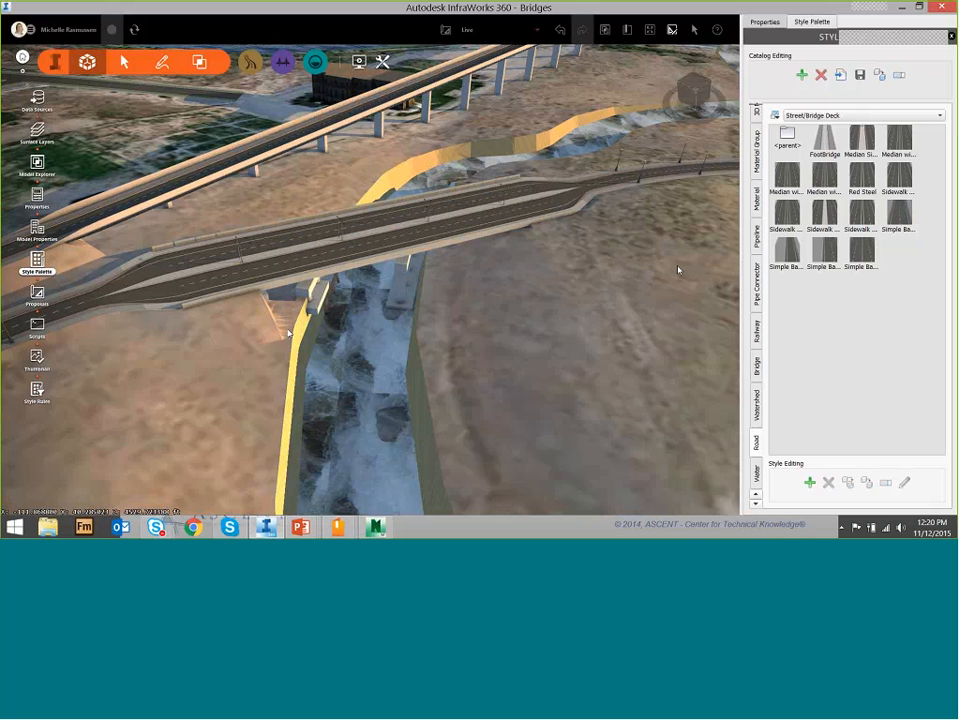
click(906, 211)
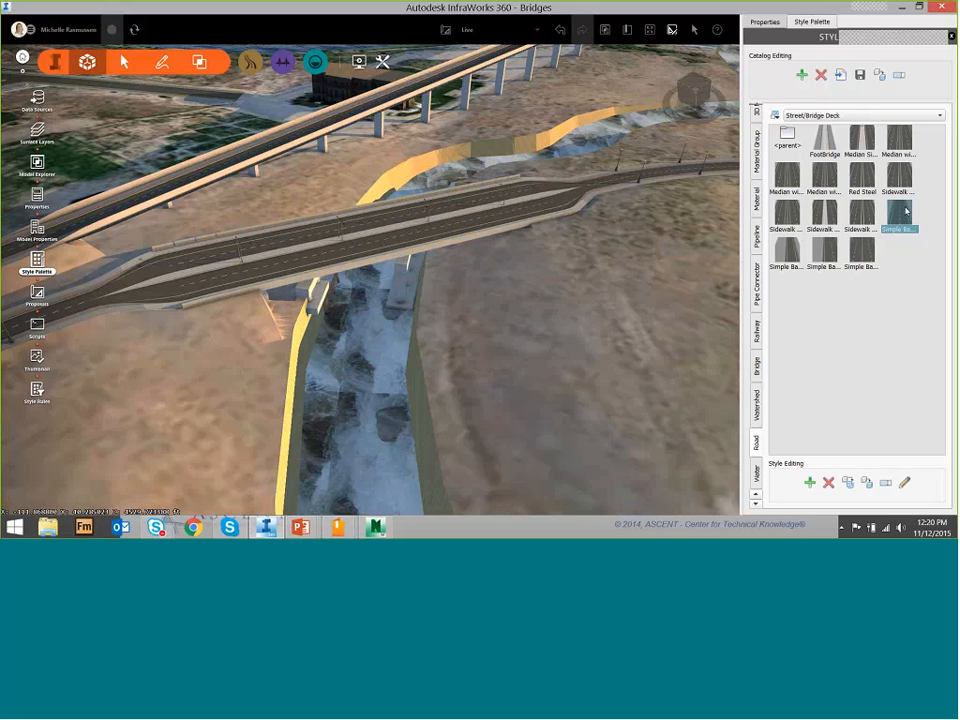
drag(906, 211, 477, 246)
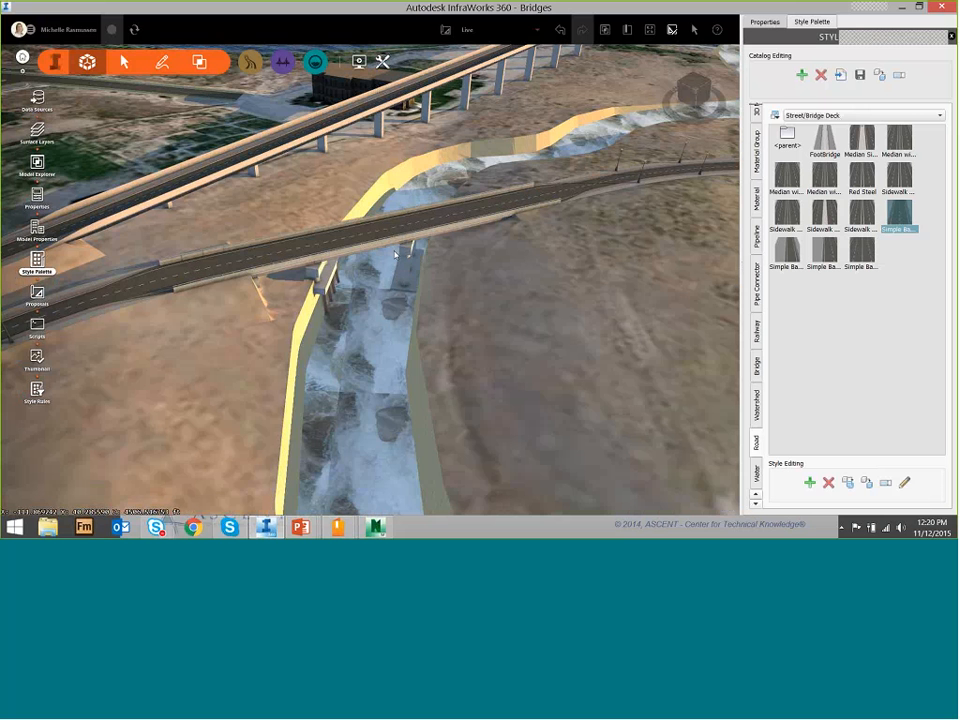
Select the girder group between the bridge's two piers, display its full properties and move its card clear of them.
scroll(354, 240, up, 5)
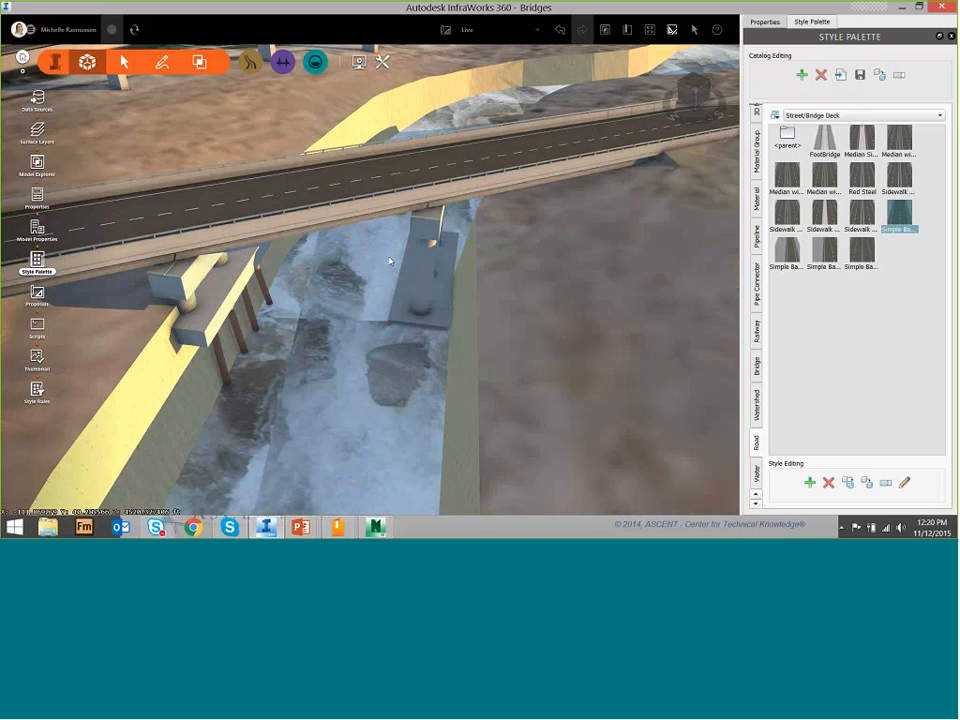
drag(390, 261, 419, 221)
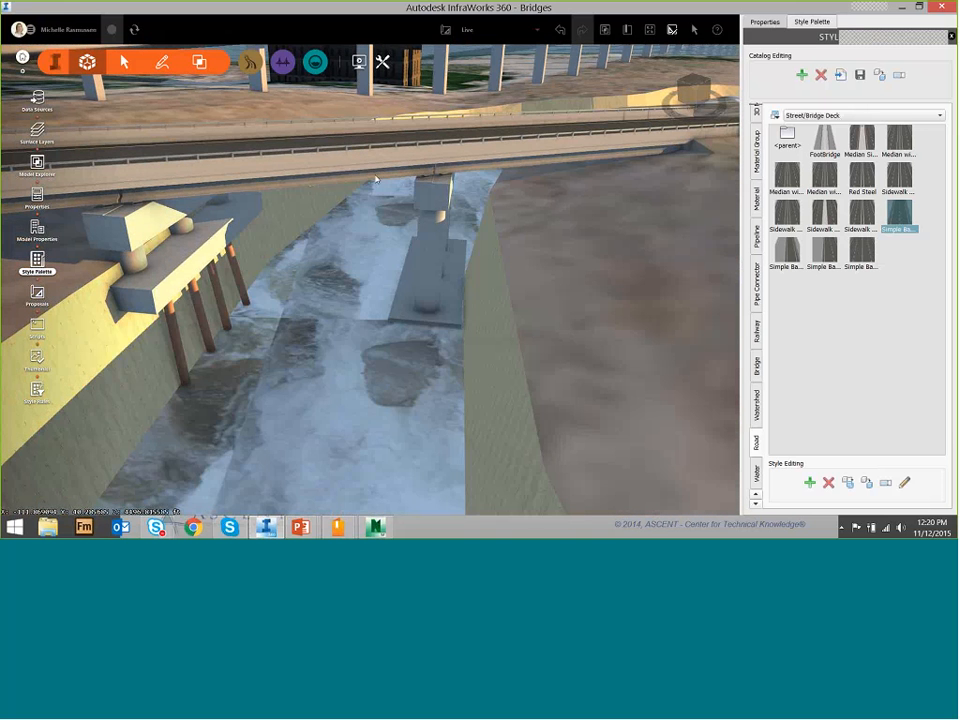
click(395, 180)
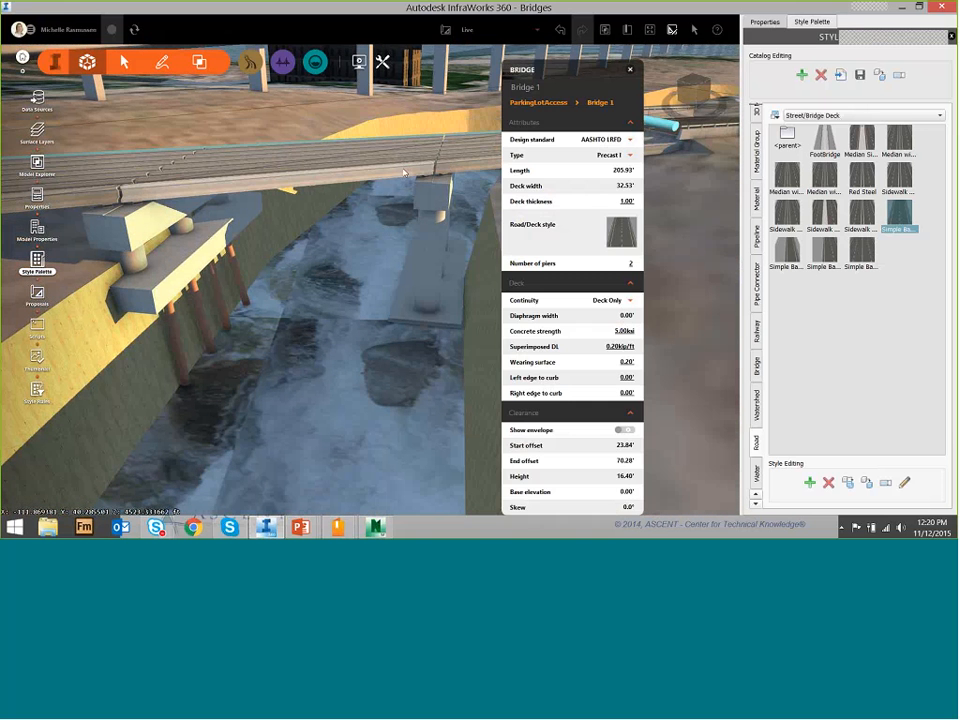
click(400, 176)
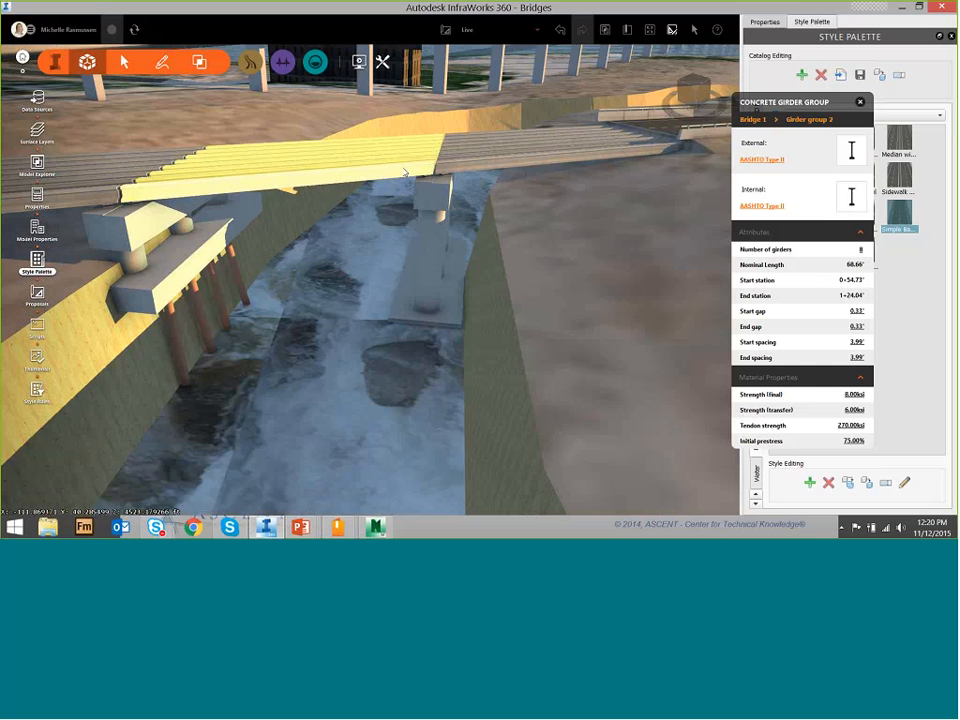
right_click(404, 172)
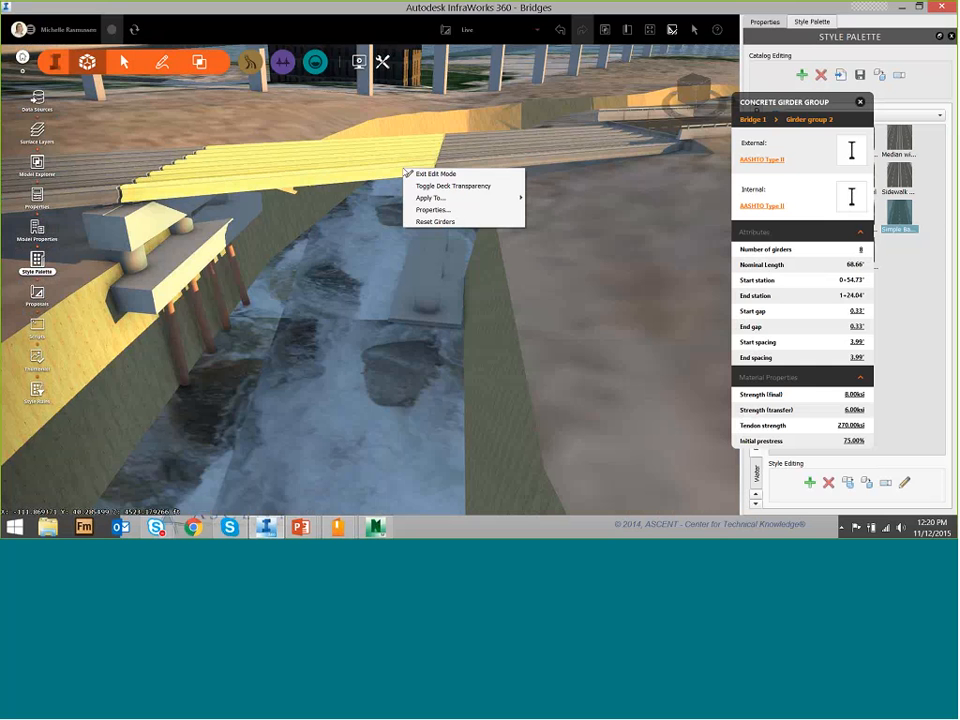
click(433, 210)
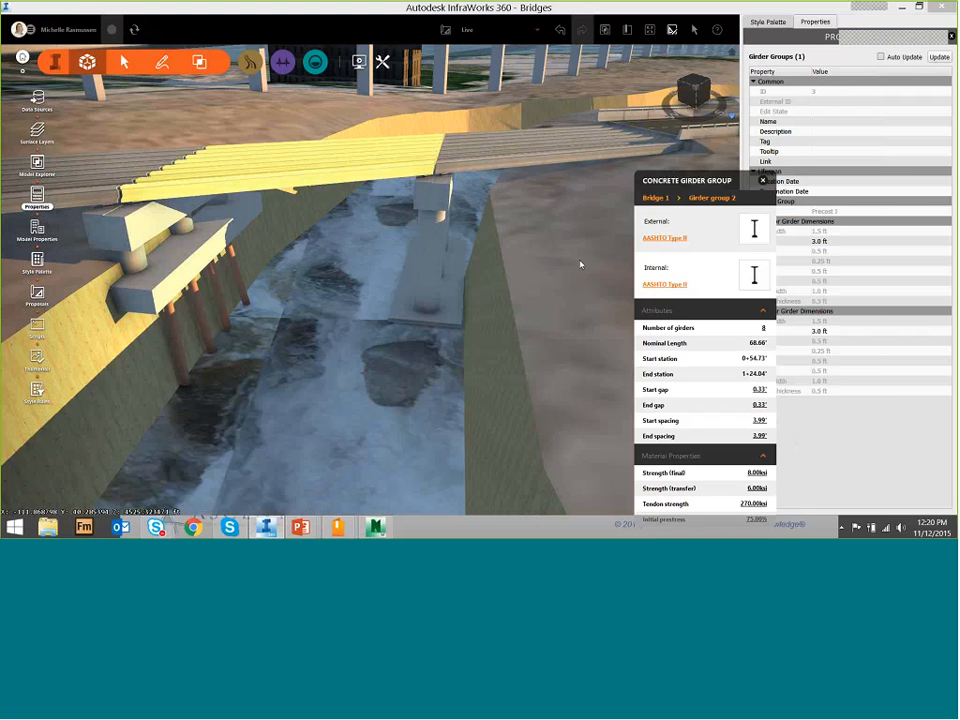
drag(696, 181, 553, 225)
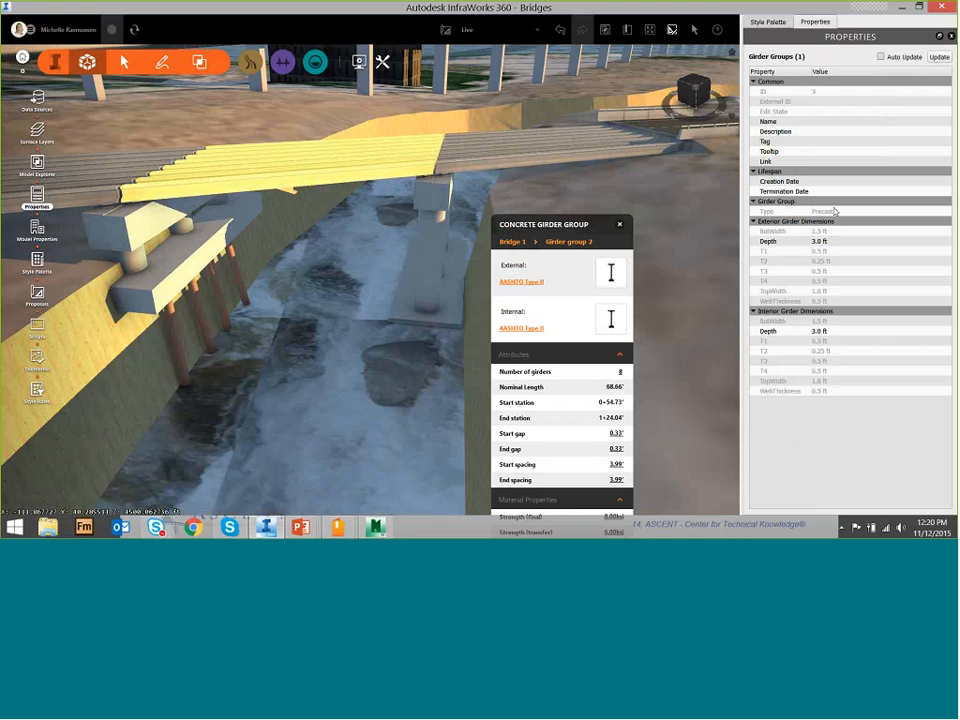
Check the concrete girder dimension diagram, set the exterior girder depth to 5 ft, update the model and close the girder group card.
click(823, 241)
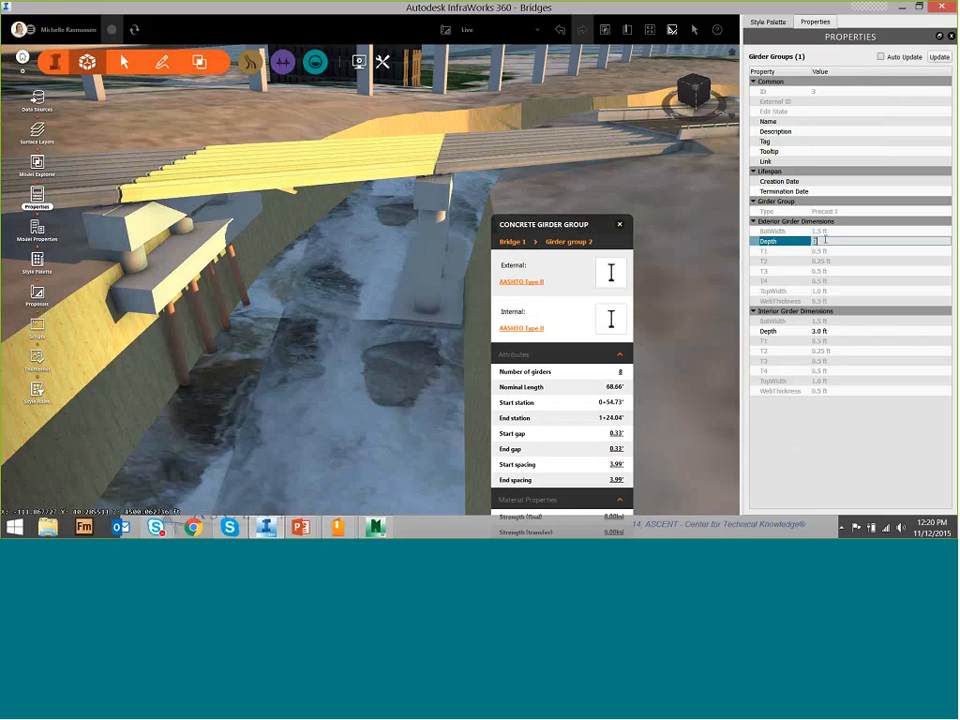
click(829, 331)
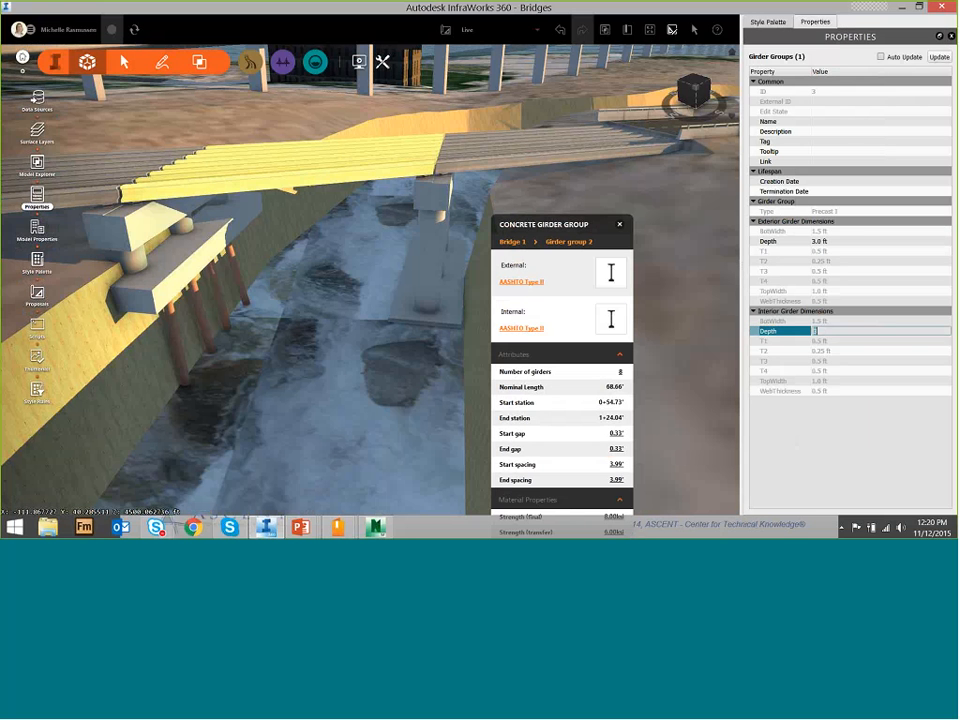
click(611, 273)
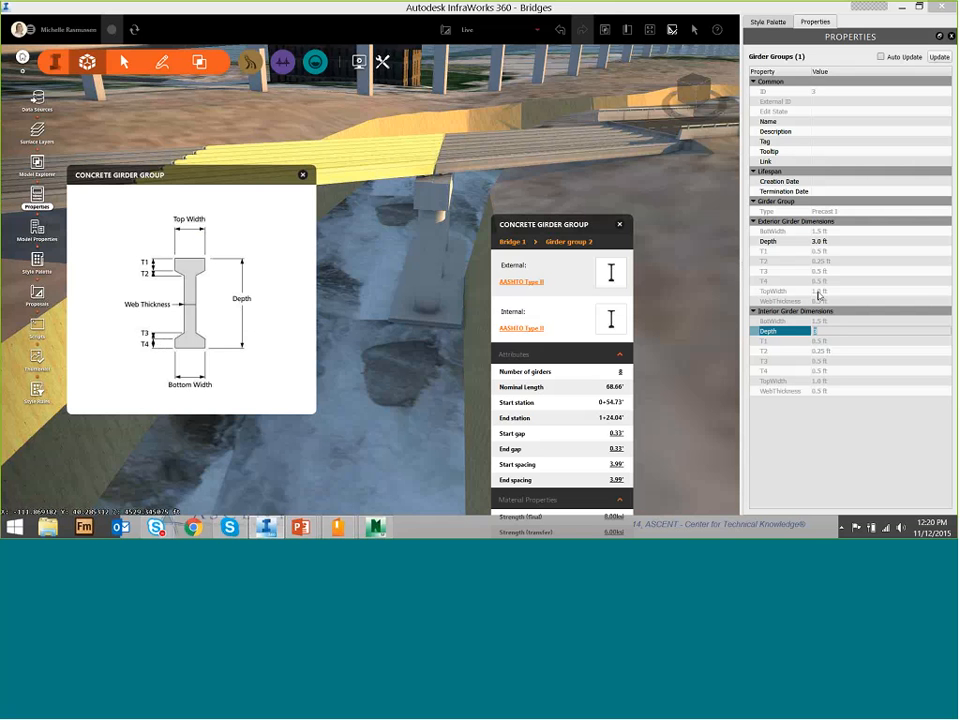
click(829, 241)
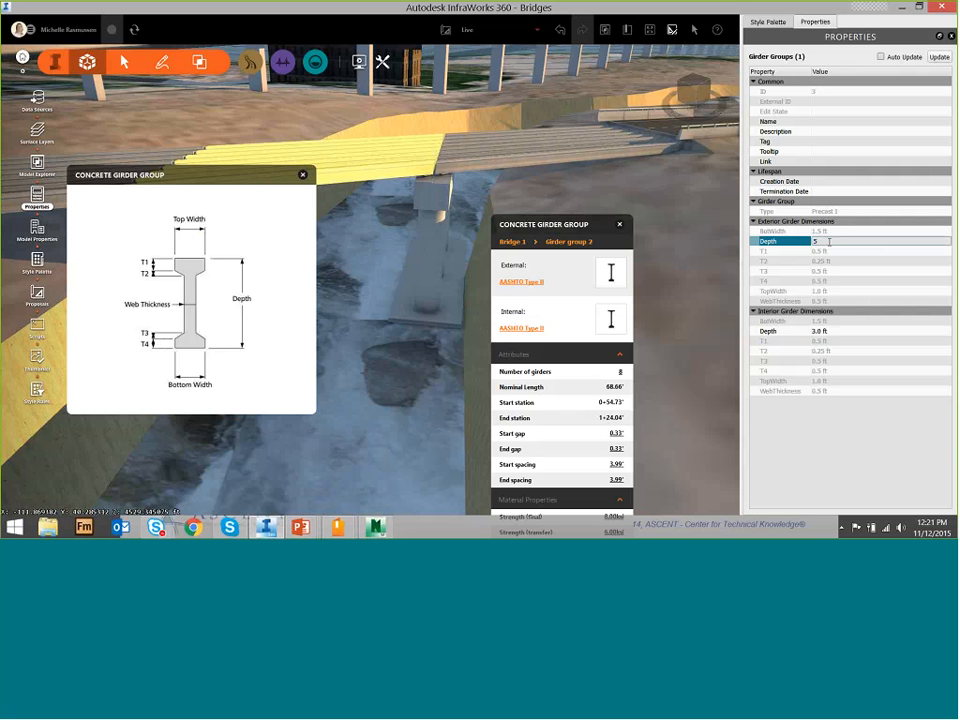
text(5)
click(939, 57)
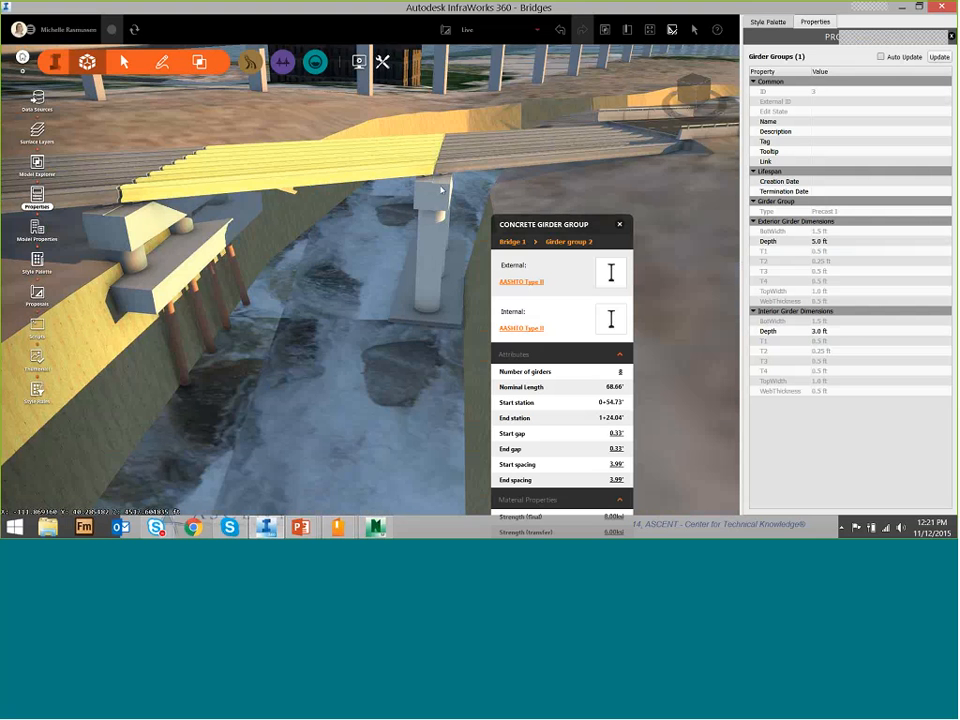
click(618, 225)
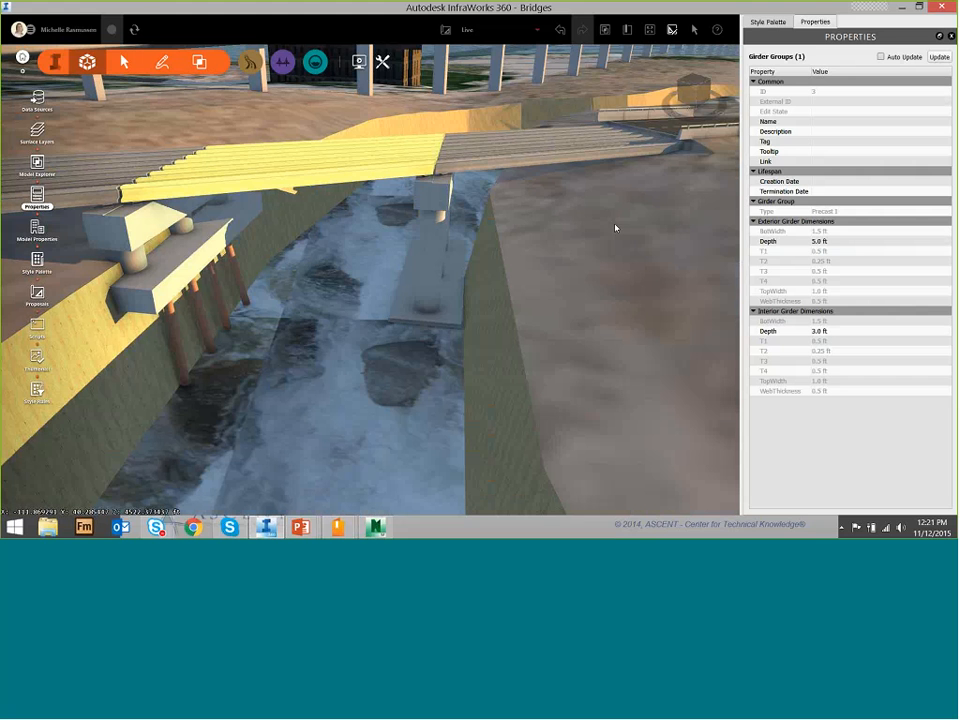
Switch to the presentation's Modify Bridges slide.
key(alt+Tab)
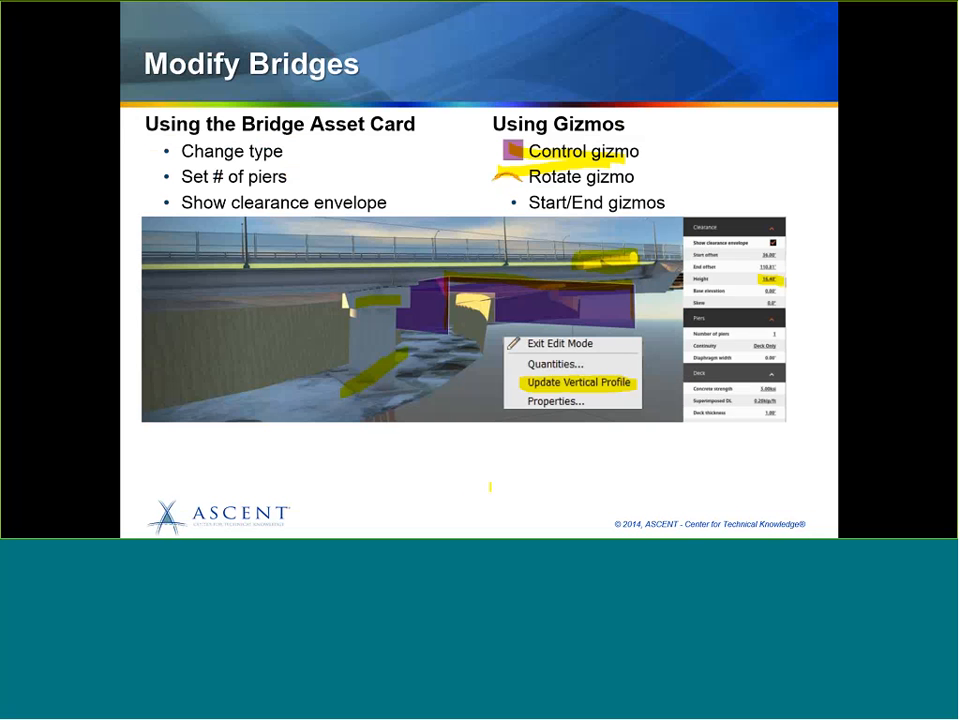
Advance the presentation from the Modify Bridges slides to the Girder Analysis slide.
key(Right)
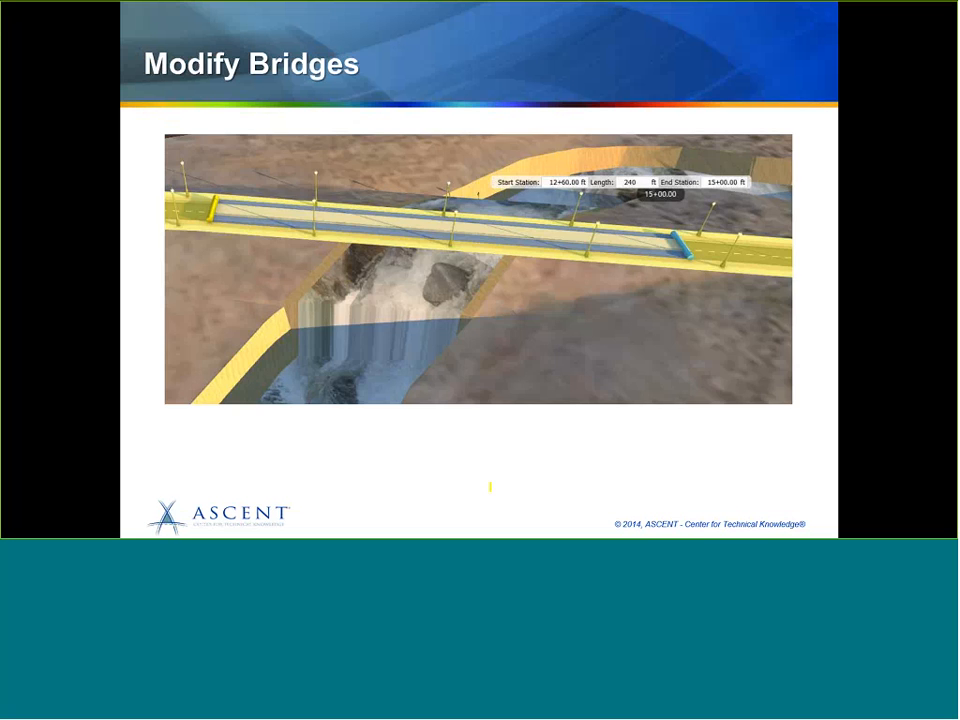
key(Right)
key(Right)
key(Right)
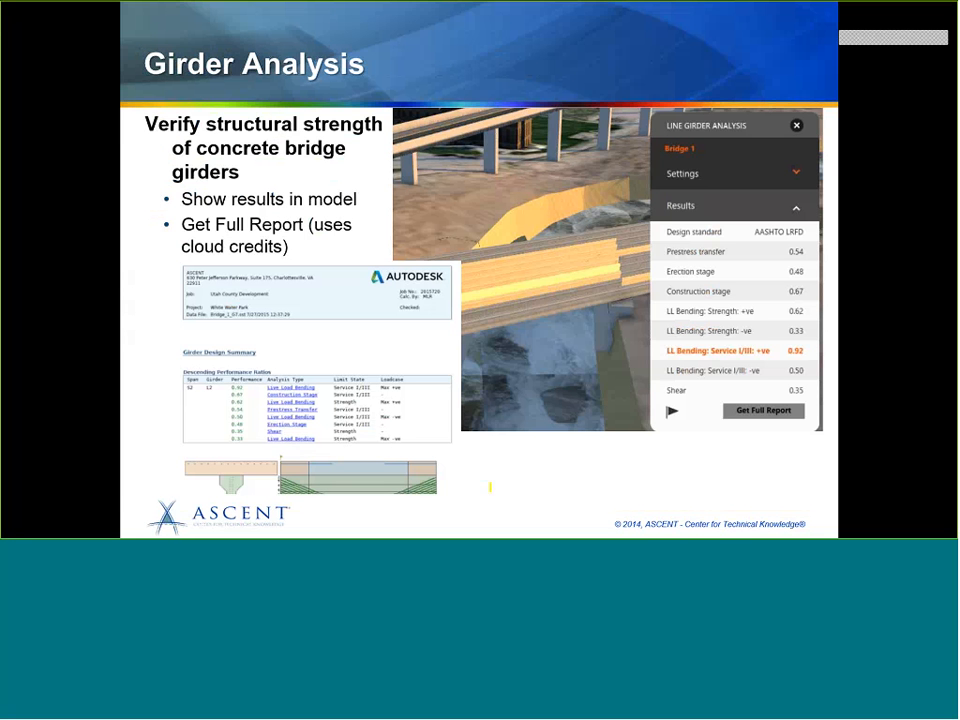
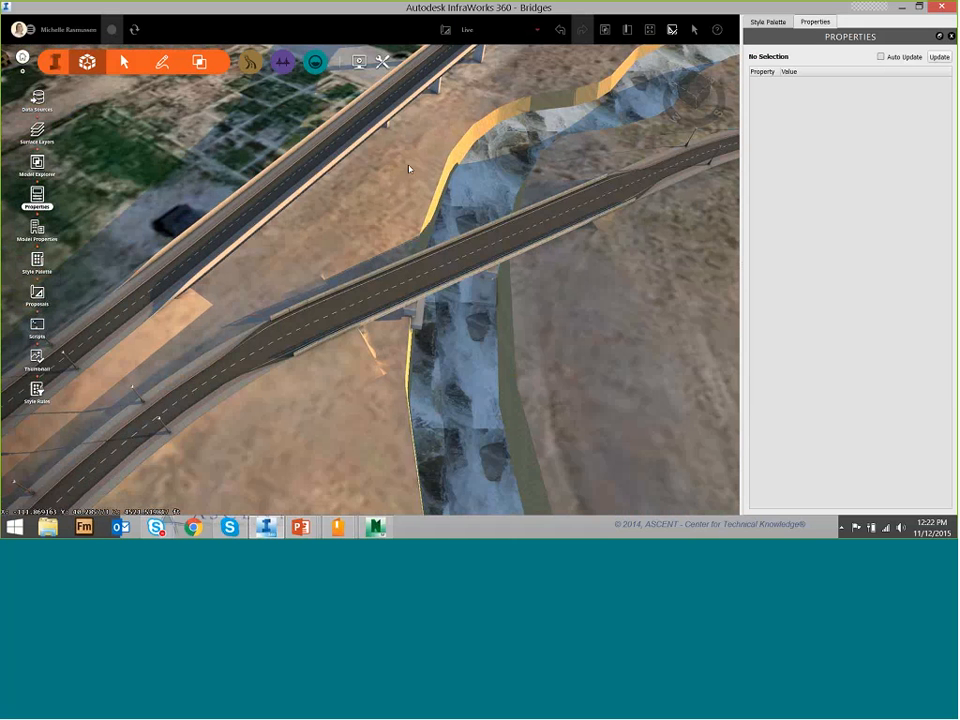
Start Line Girder Analysis from the bridge design tools and select the parking lot access road's bridge over the stream for it.
click(285, 63)
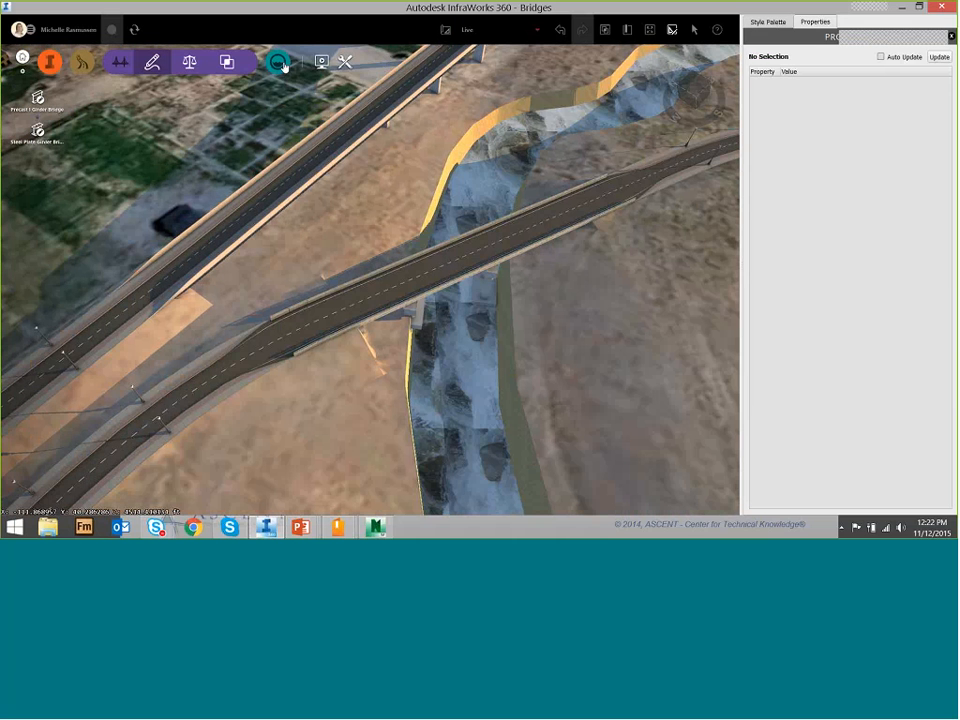
click(230, 63)
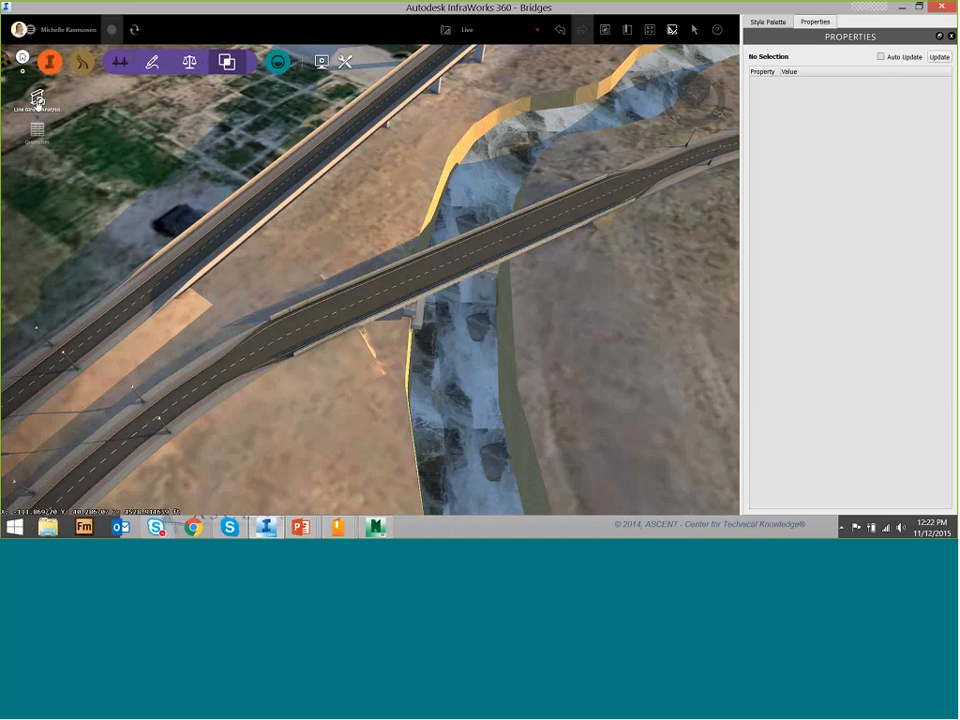
click(37, 100)
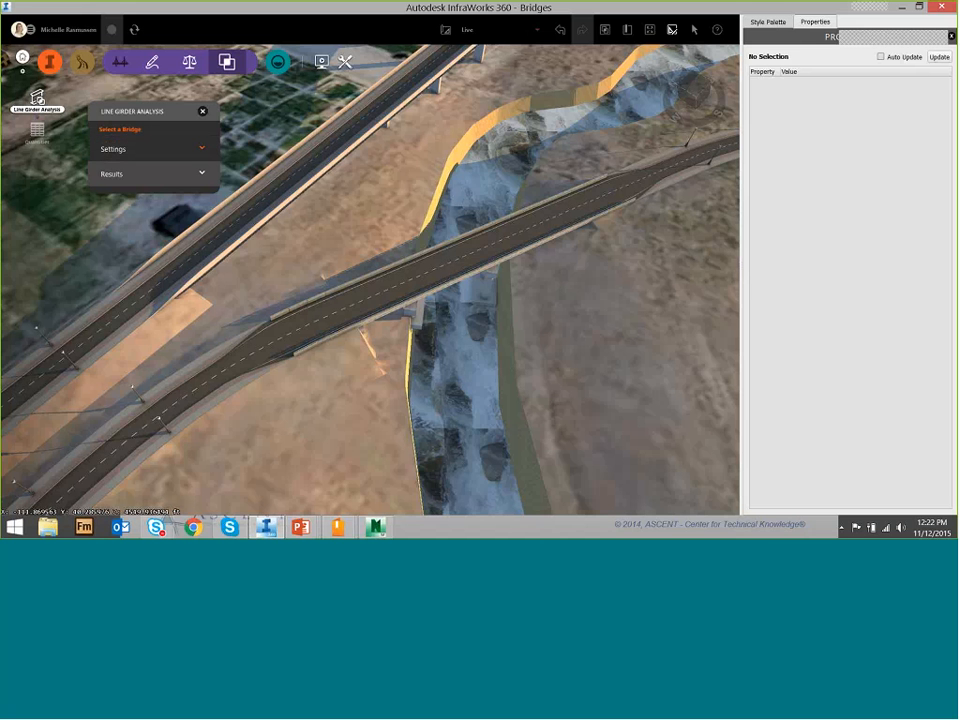
click(455, 279)
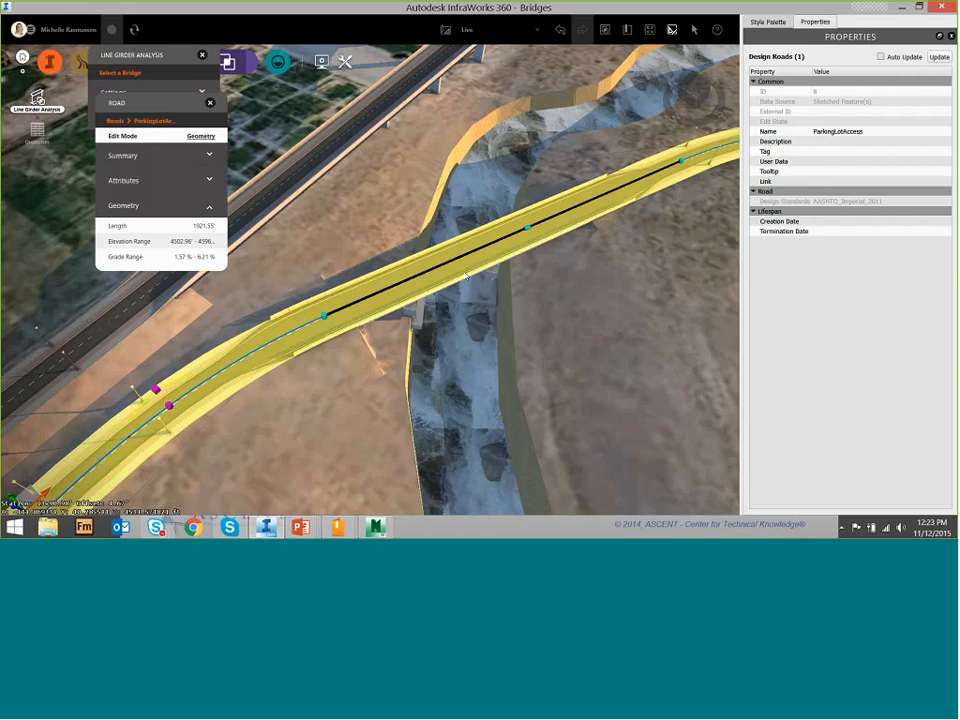
click(465, 278)
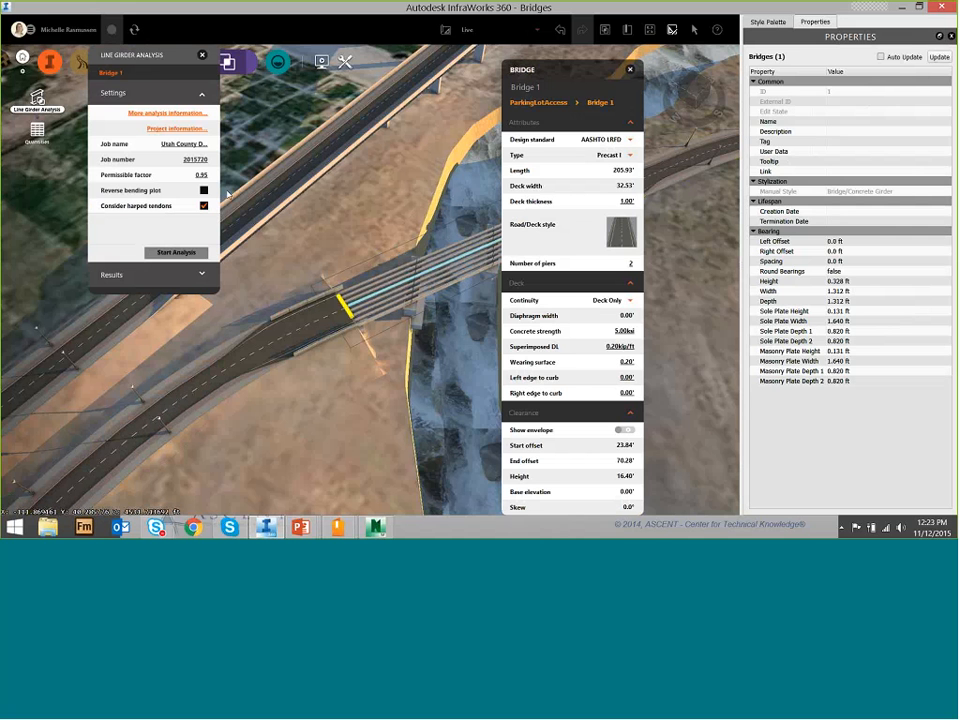
Consult and close the line girder analysis help page, then display the project information card clear of the bridge card.
click(170, 115)
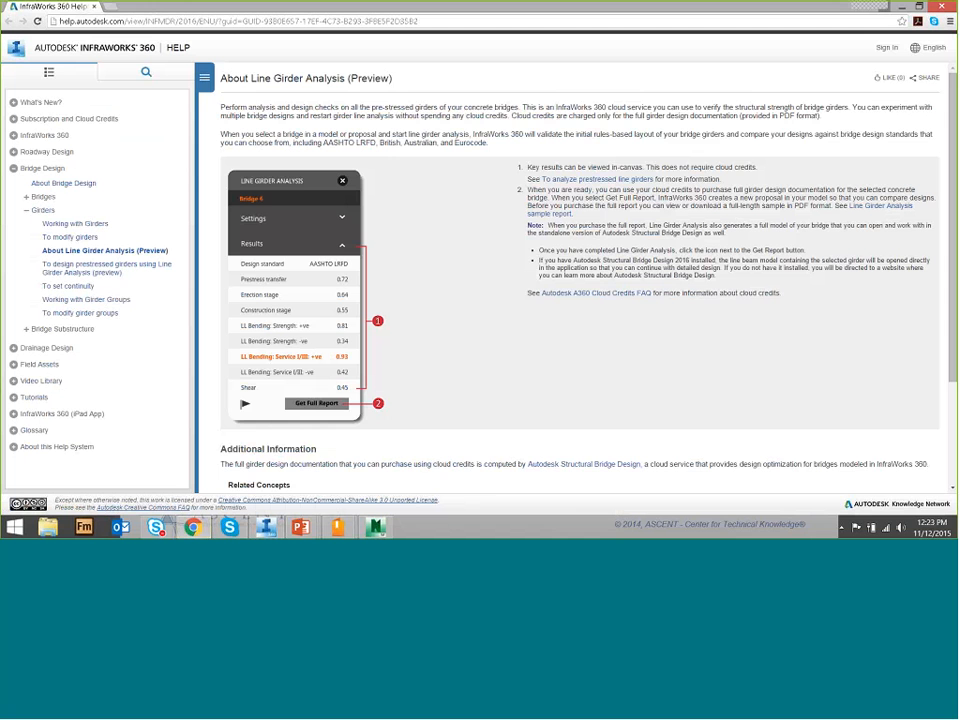
click(941, 6)
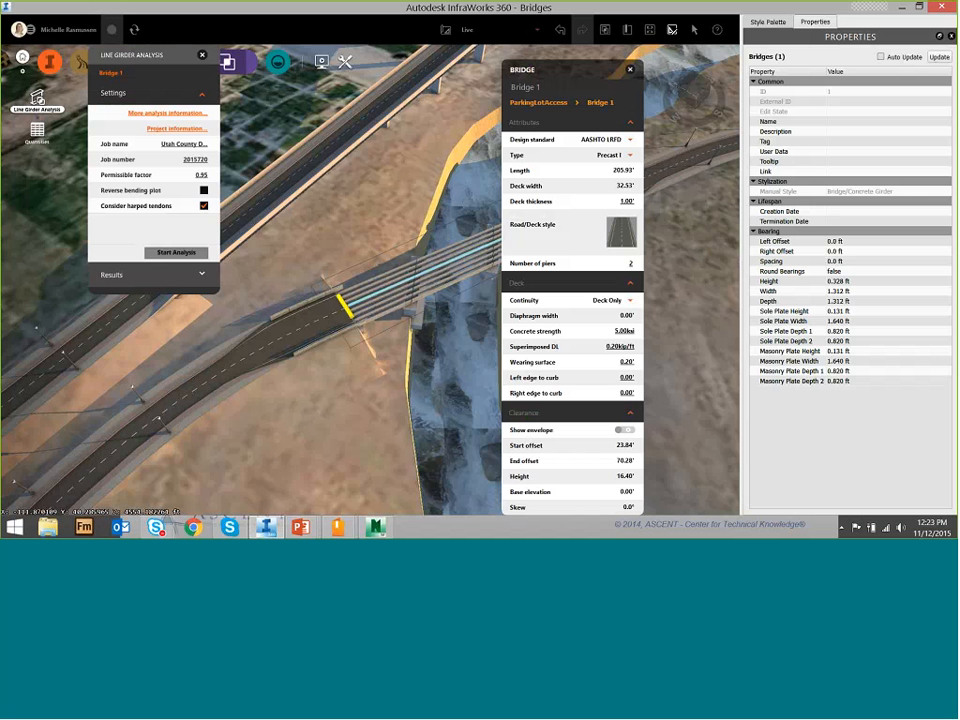
click(178, 130)
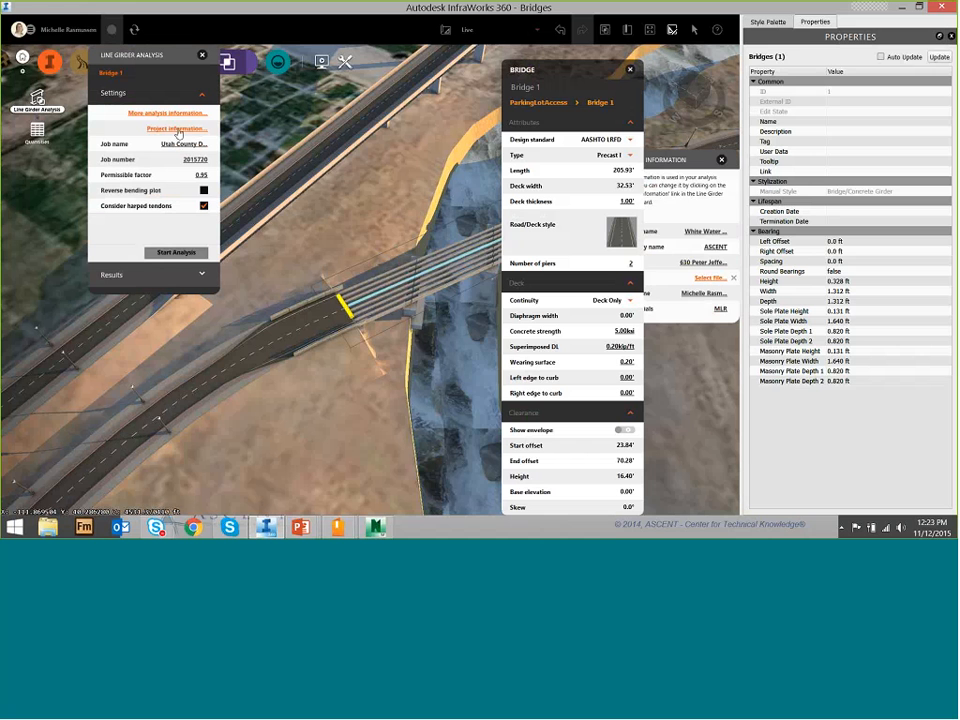
drag(685, 159, 340, 107)
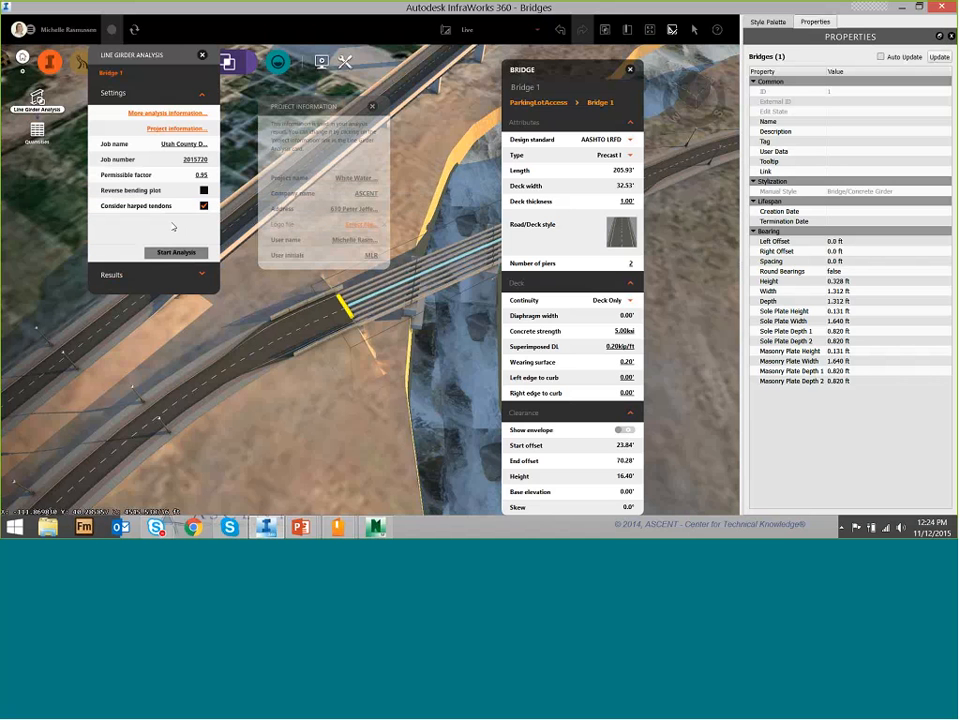
Run the line girder analysis on the bridge with harped tendons considered and expand its results section.
click(202, 274)
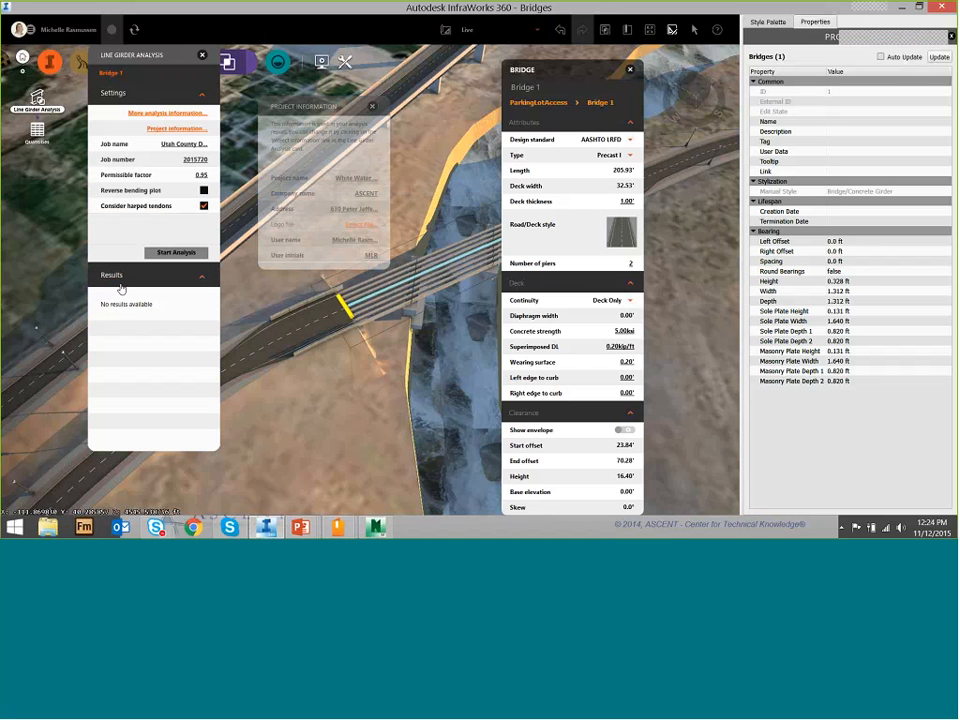
click(177, 253)
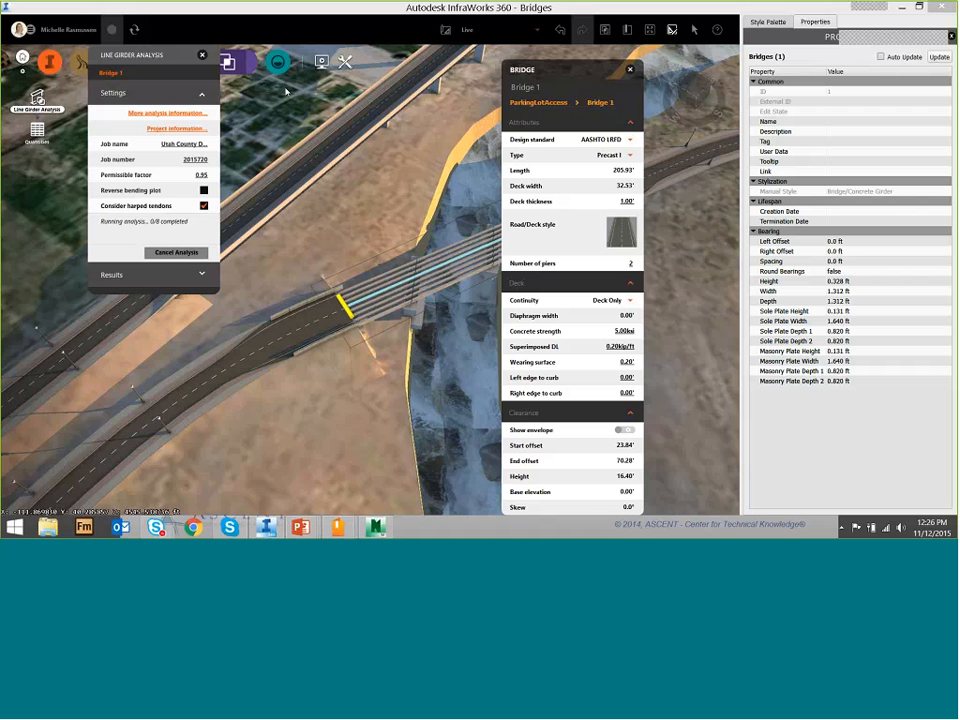
click(204, 275)
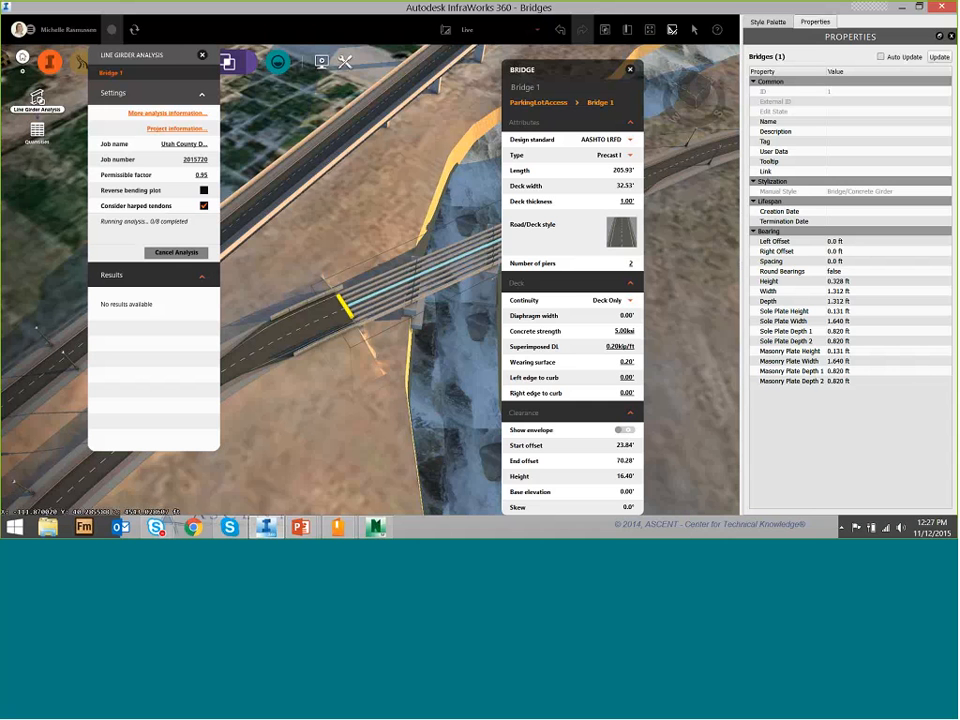
Select the abutment at the bridge's start and move its property card clear of the girders.
drag(380, 295, 337, 308)
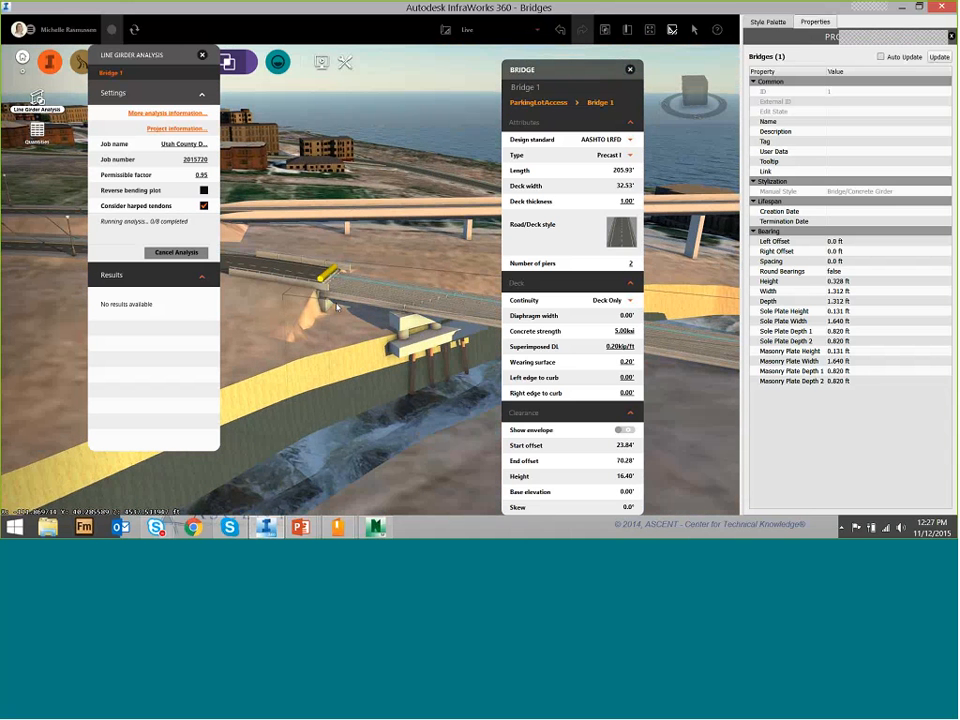
double_click(337, 307)
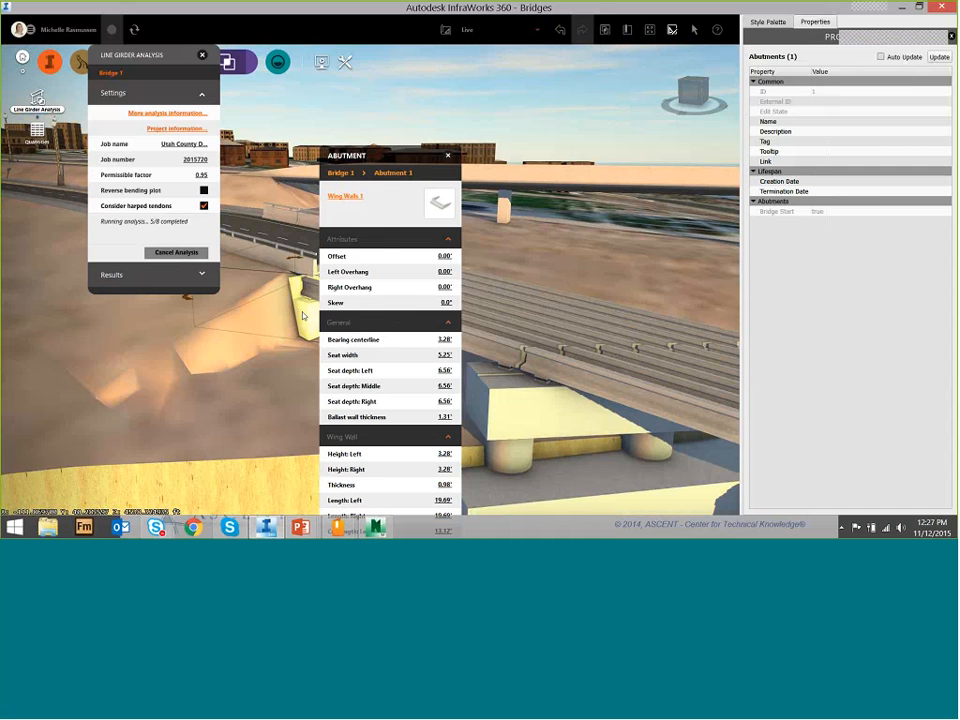
drag(396, 151, 558, 66)
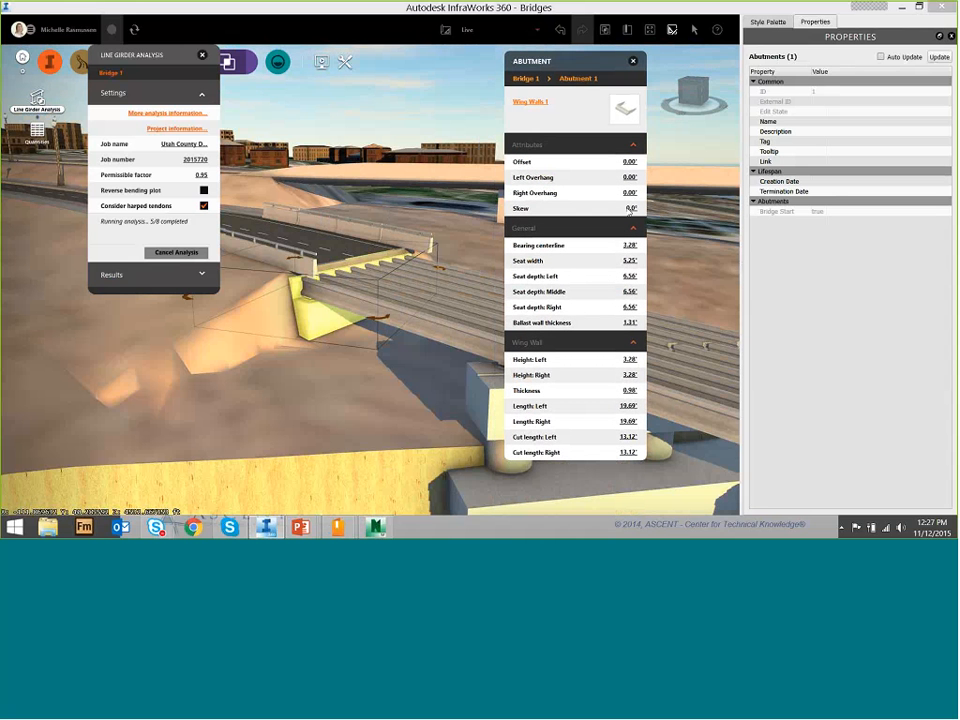
Set the start abutment's skew to 45°.
click(630, 209)
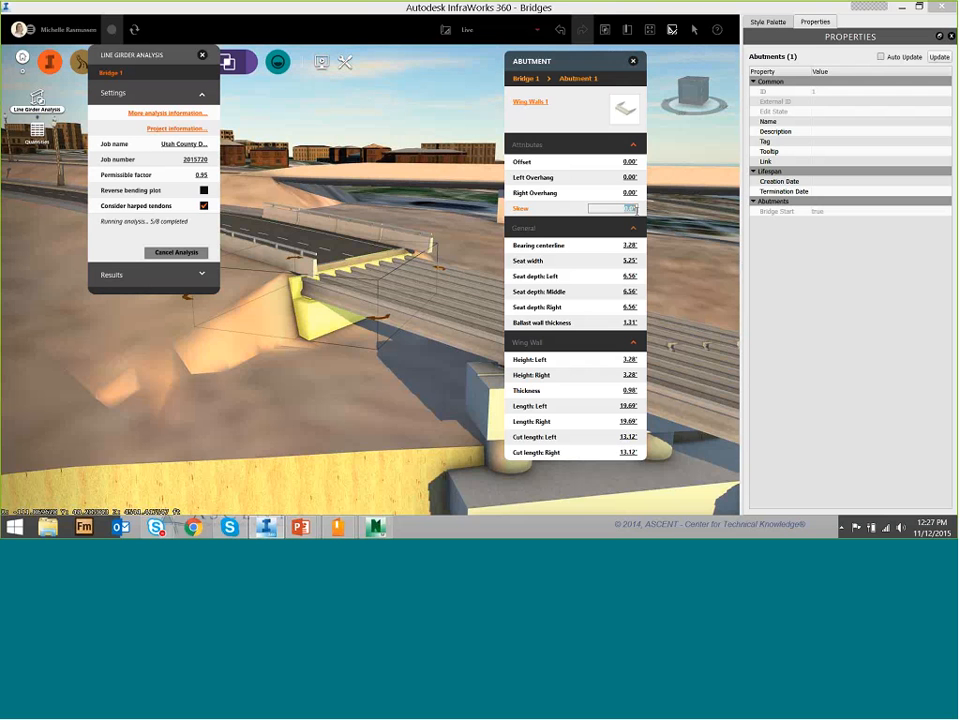
text(45)
key(Return)
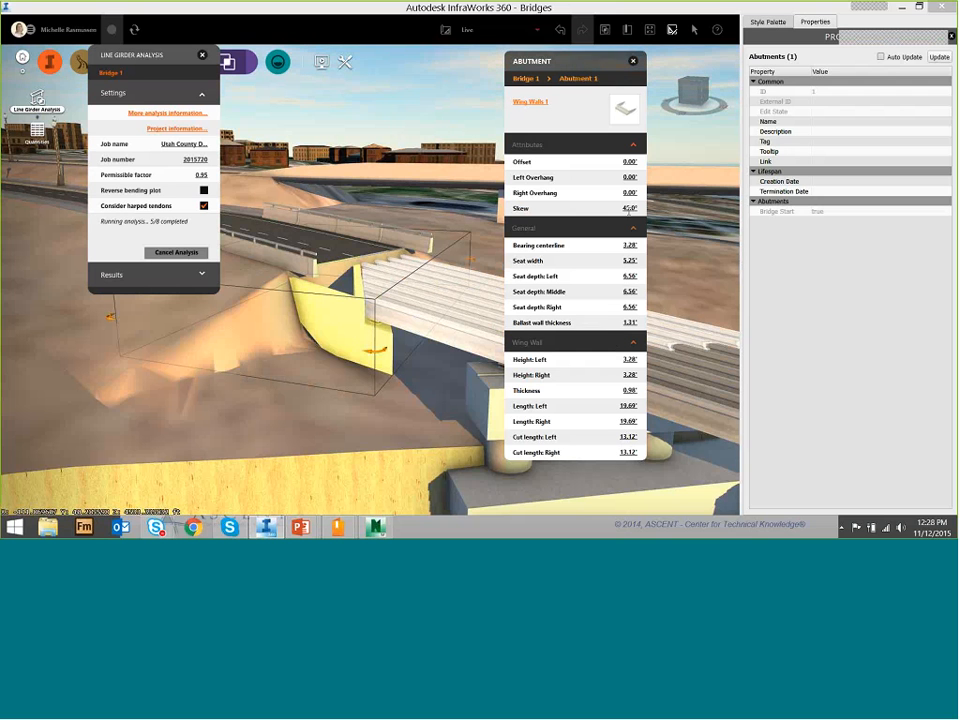
Set the start abutment's skew to -45°.
click(628, 208)
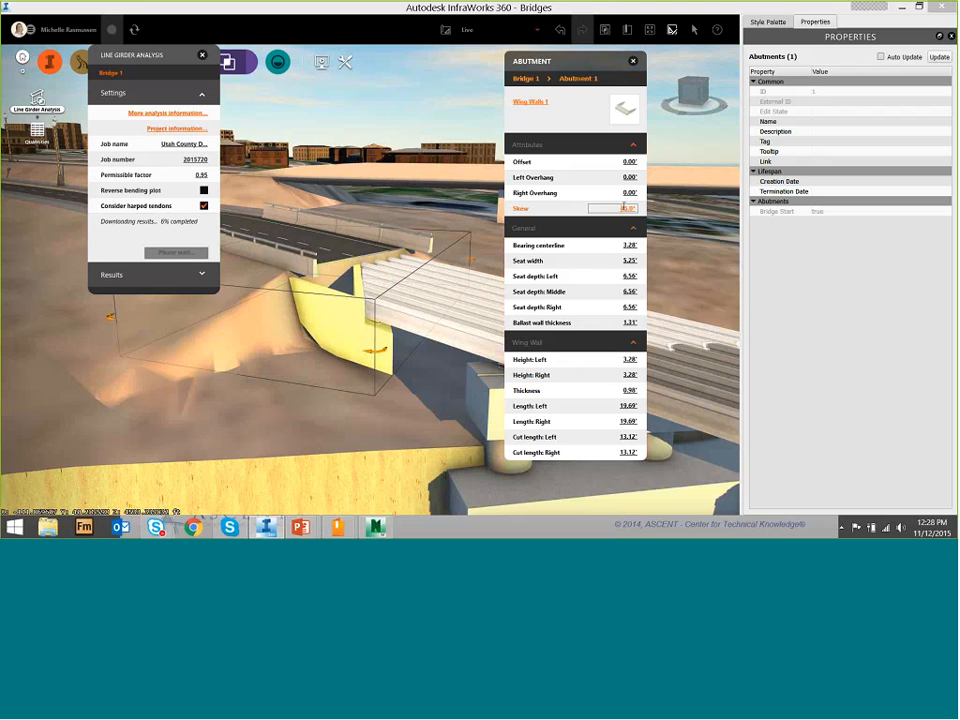
text(-35)
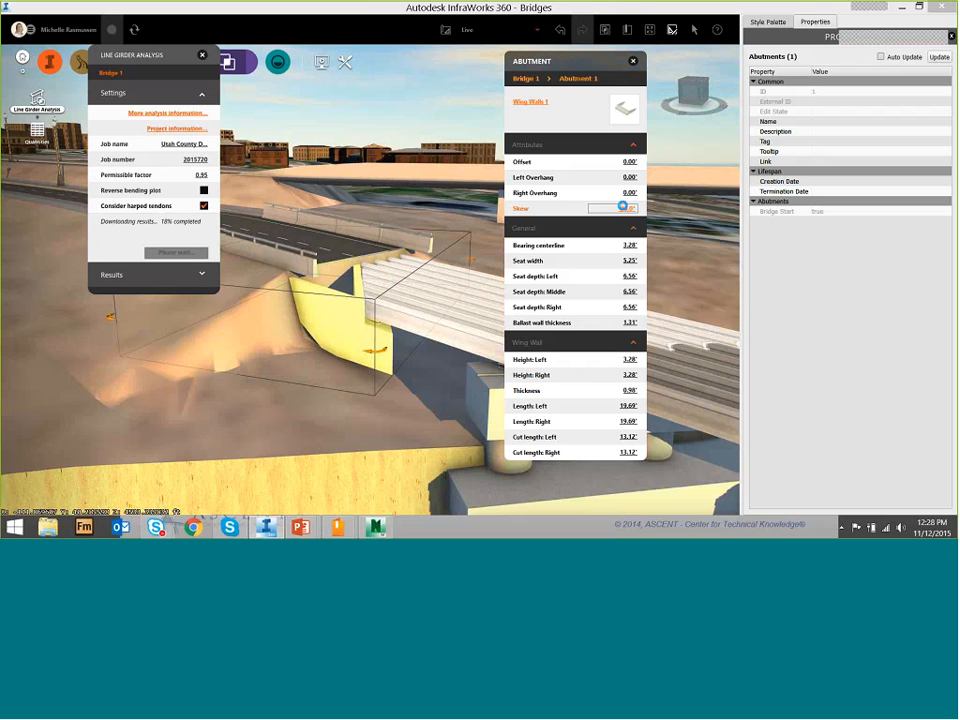
key(Return)
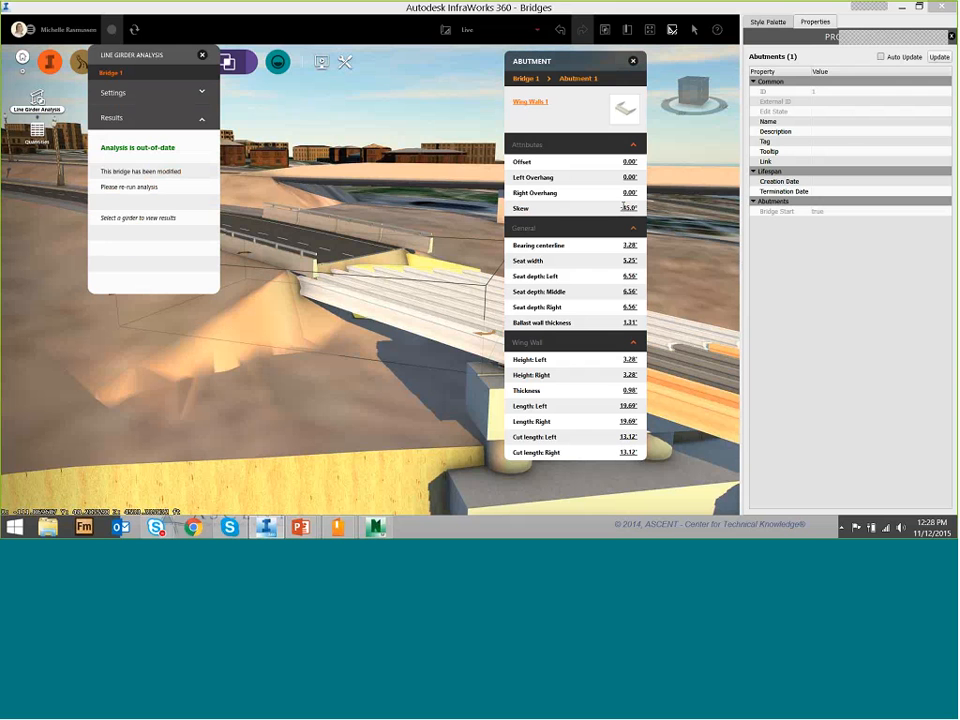
Expand the analysis settings and rerun the line girder analysis on the modified bridge.
click(201, 121)
click(202, 121)
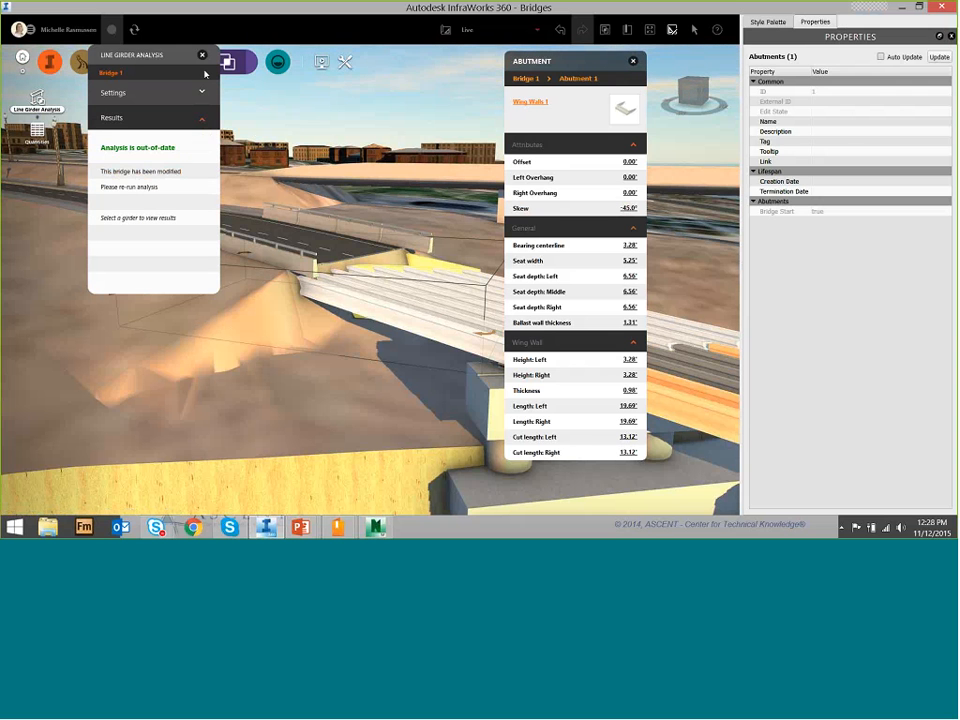
click(201, 94)
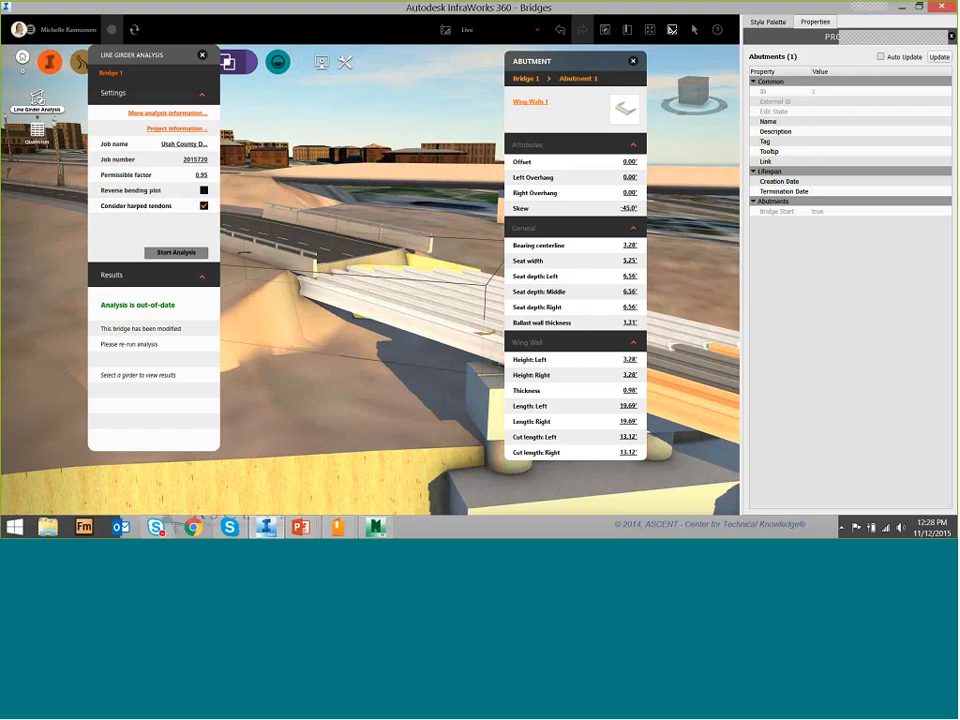
click(176, 252)
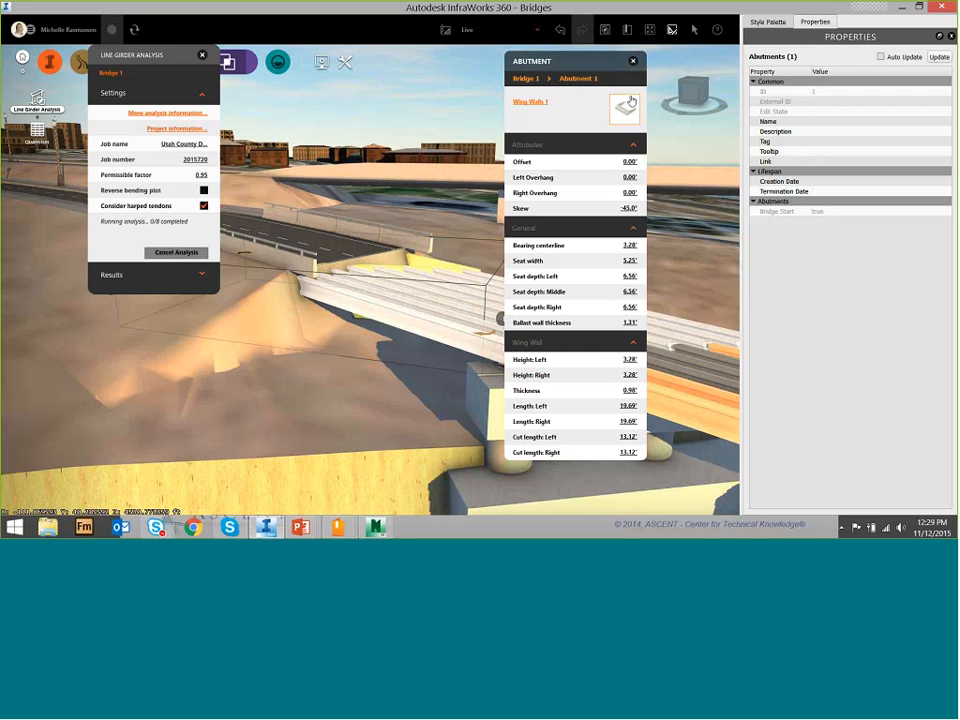
Close the abutment card, clear the bridge selection and move the Line Girder Analysis card off the bridge design tools.
click(633, 61)
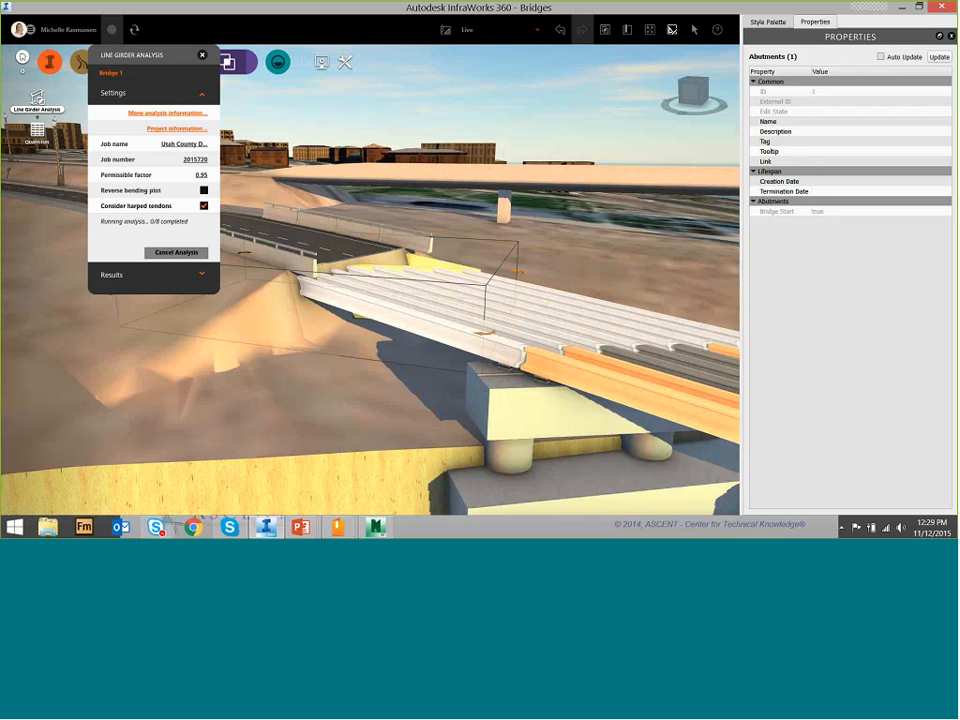
key(Escape)
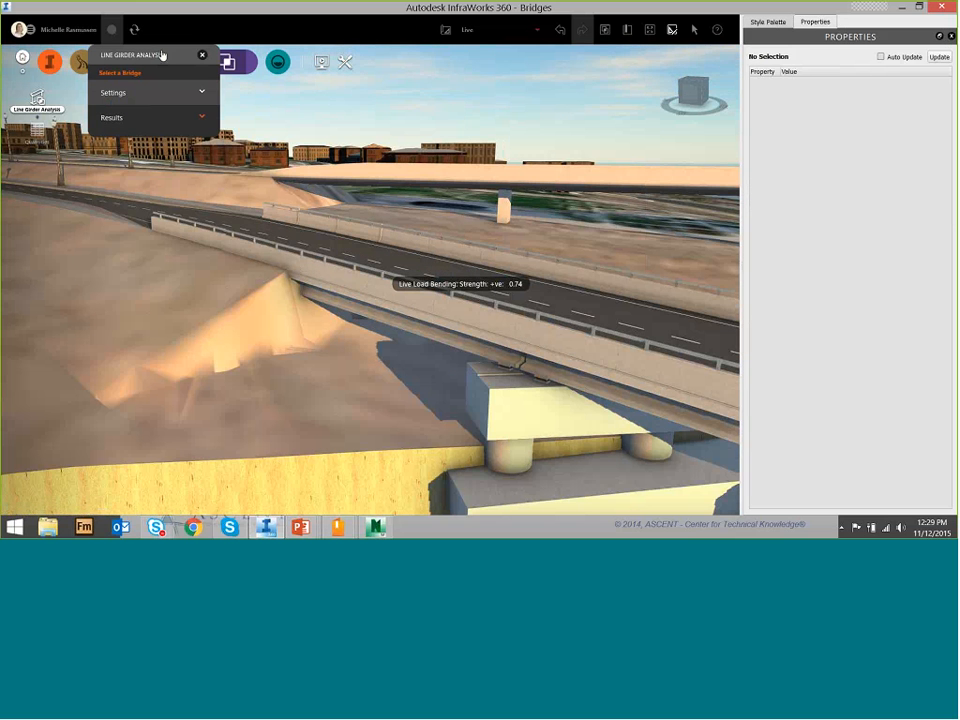
drag(163, 56, 770, 252)
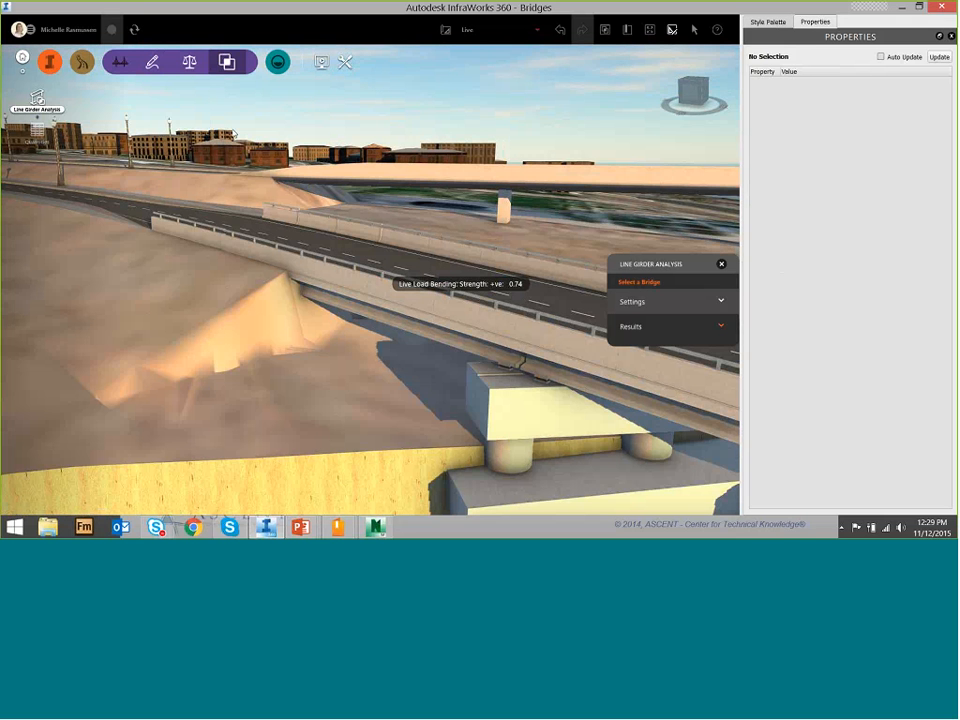
Start a 3D model export and define its extent with a bounding box around the bridge, stream and parking lot.
click(346, 67)
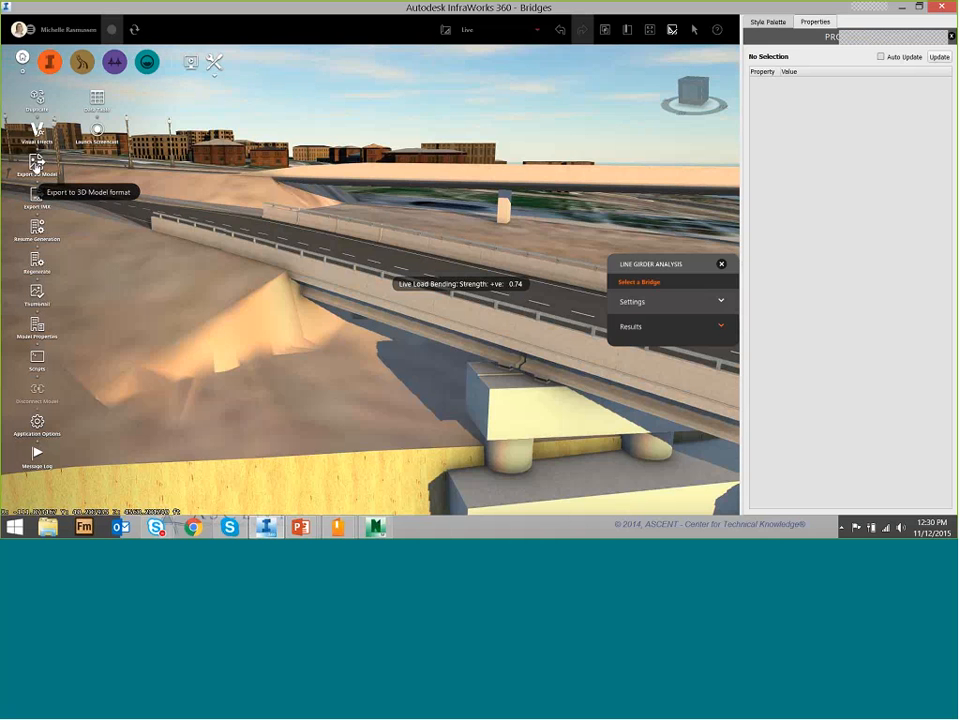
click(36, 165)
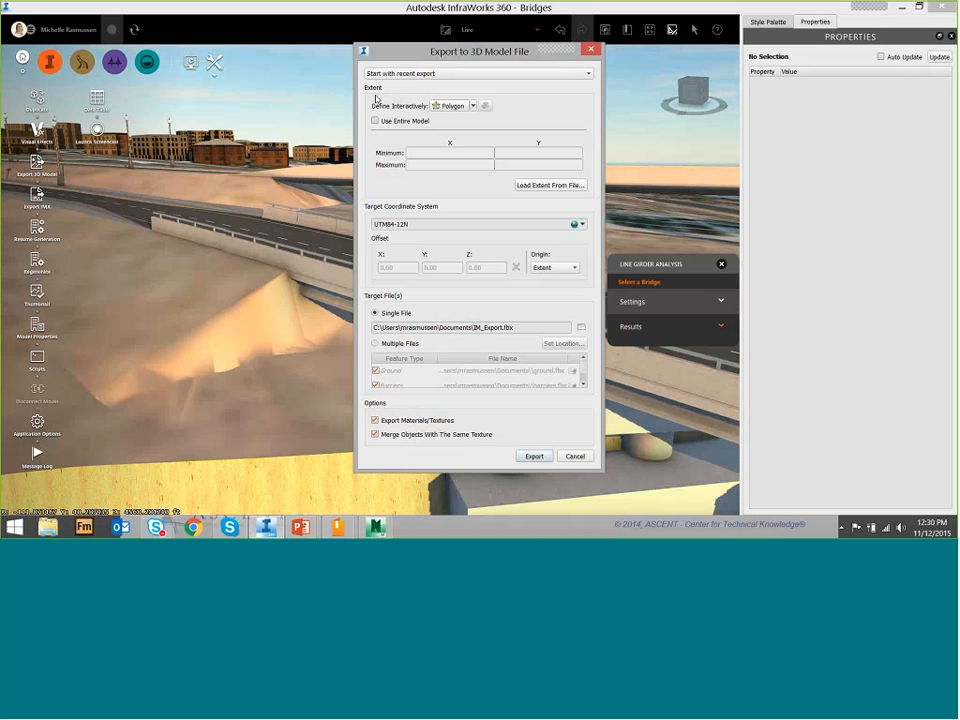
click(472, 105)
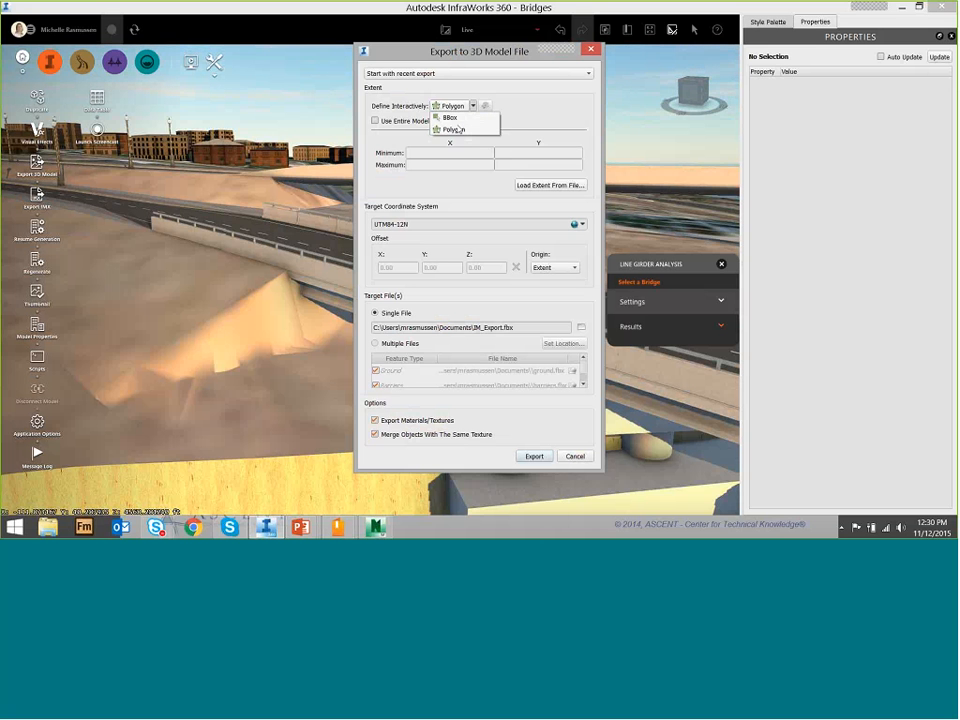
click(468, 118)
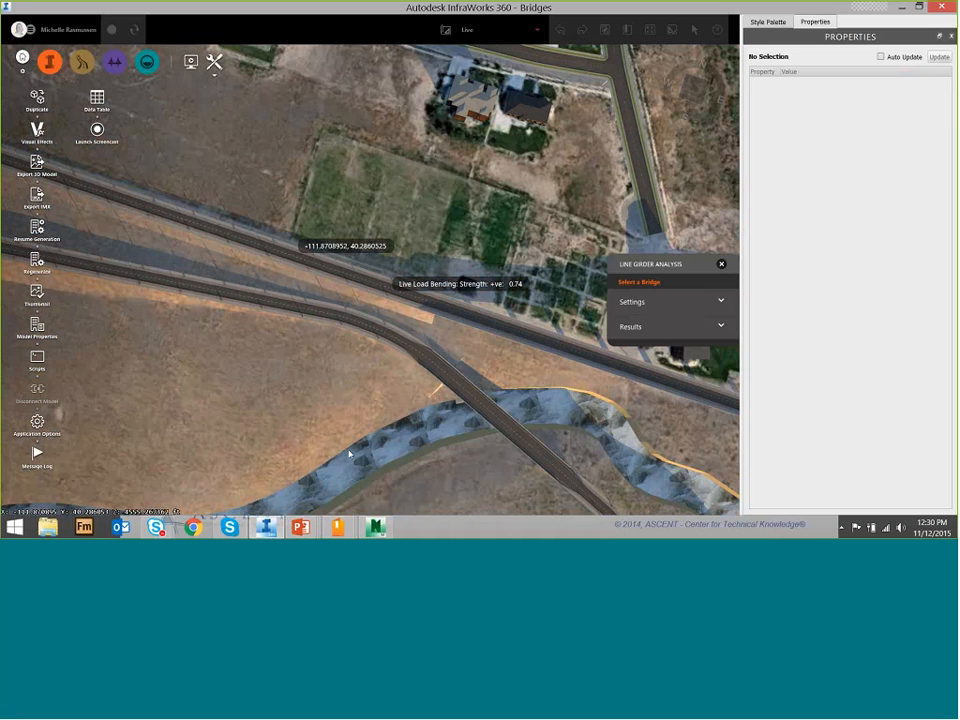
scroll(419, 479, down, 1)
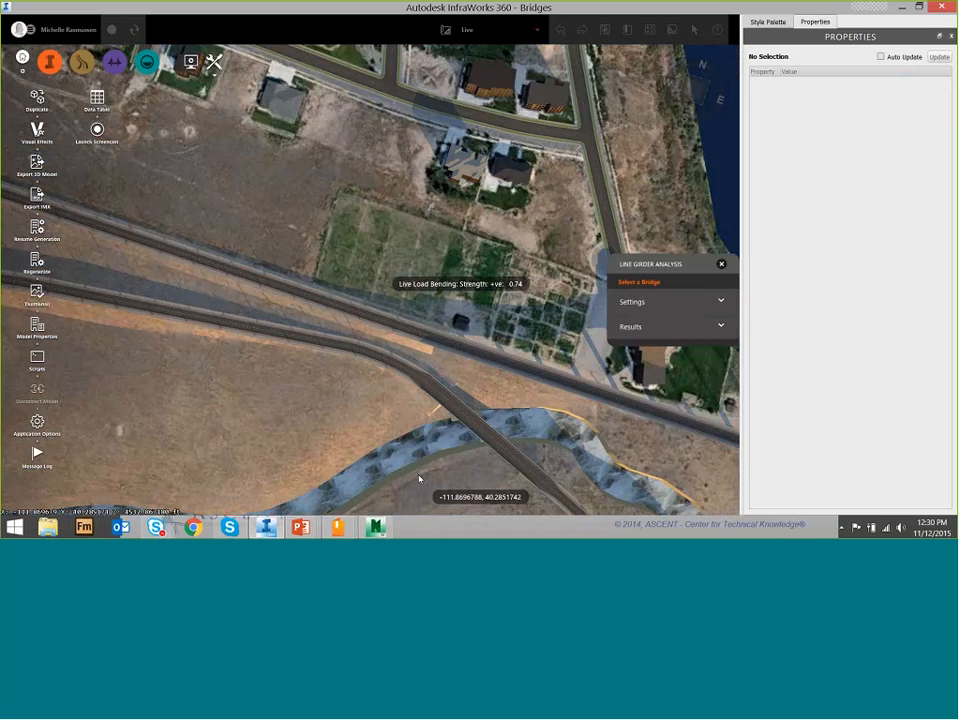
middle_drag(419, 479, 302, 388)
scroll(229, 482, down, 4)
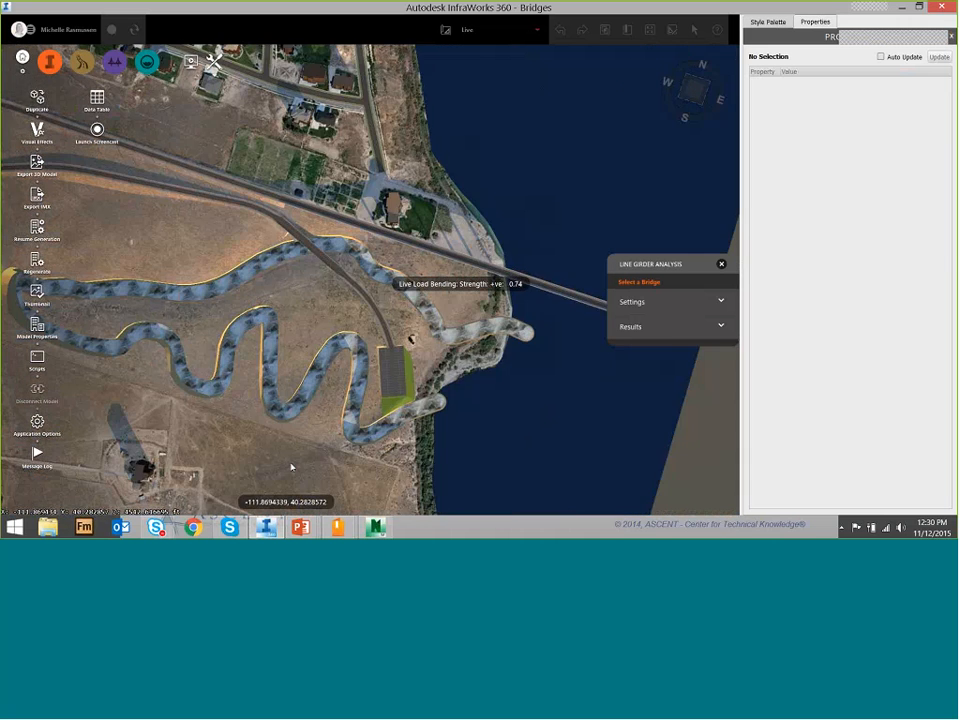
drag(293, 465, 602, 425)
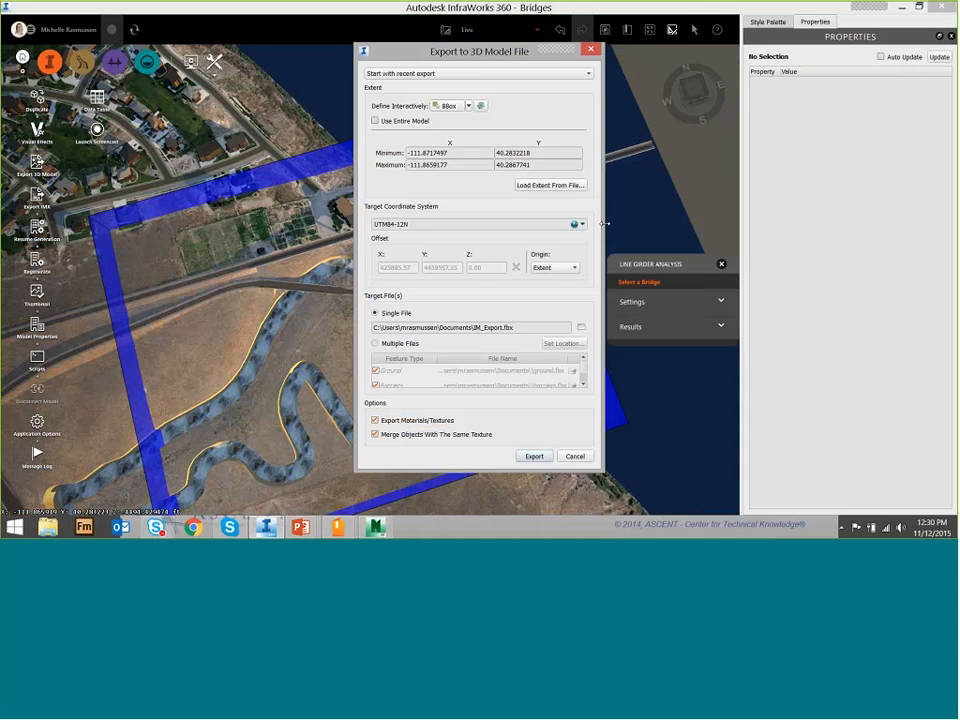
Set the export's target coordinate system to UT83-CF, choose multiple target files and go through the feature type list.
click(585, 225)
click(595, 236)
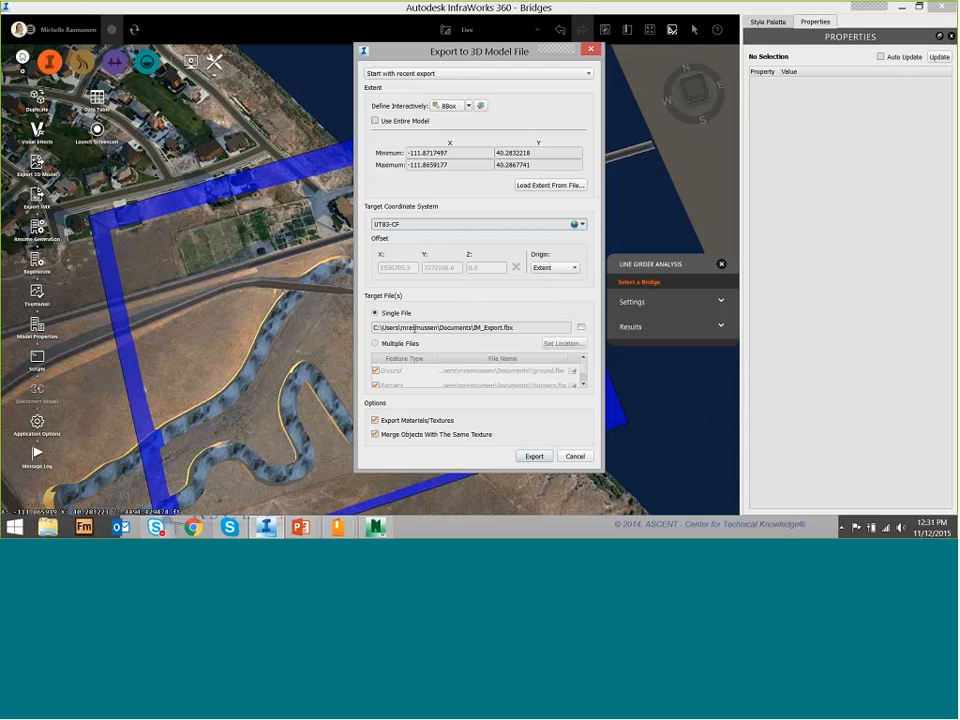
click(375, 343)
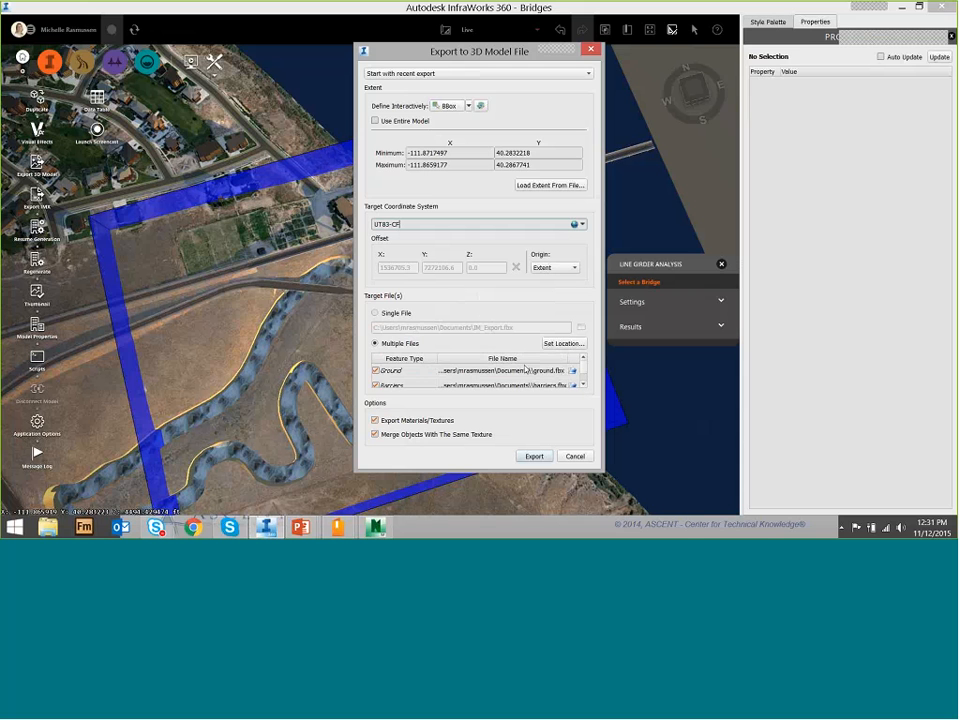
click(583, 386)
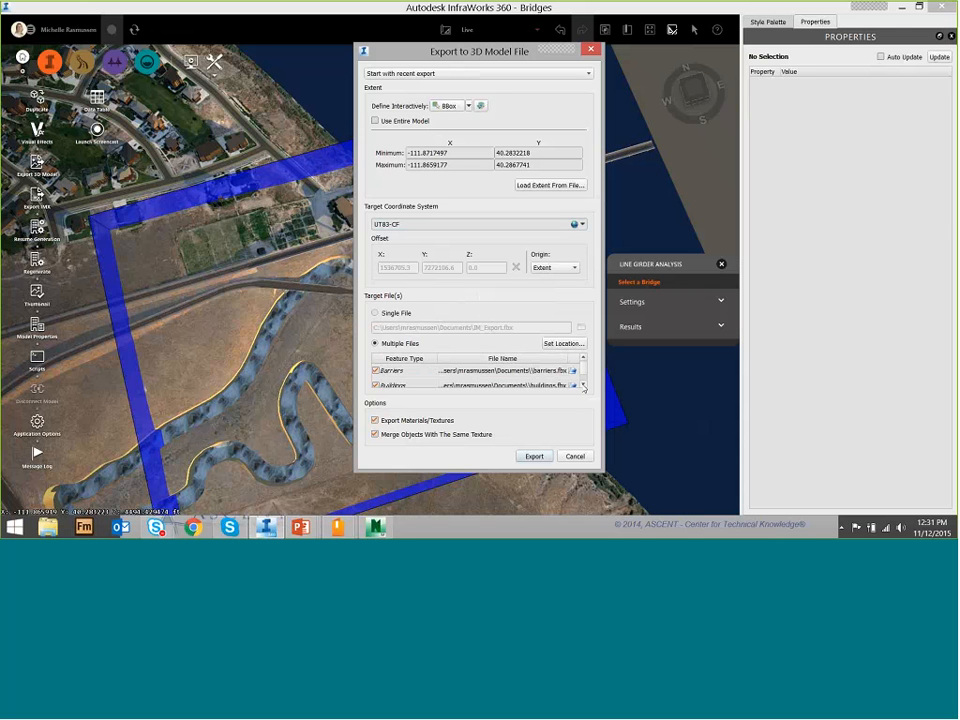
click(583, 386)
click(583, 386)
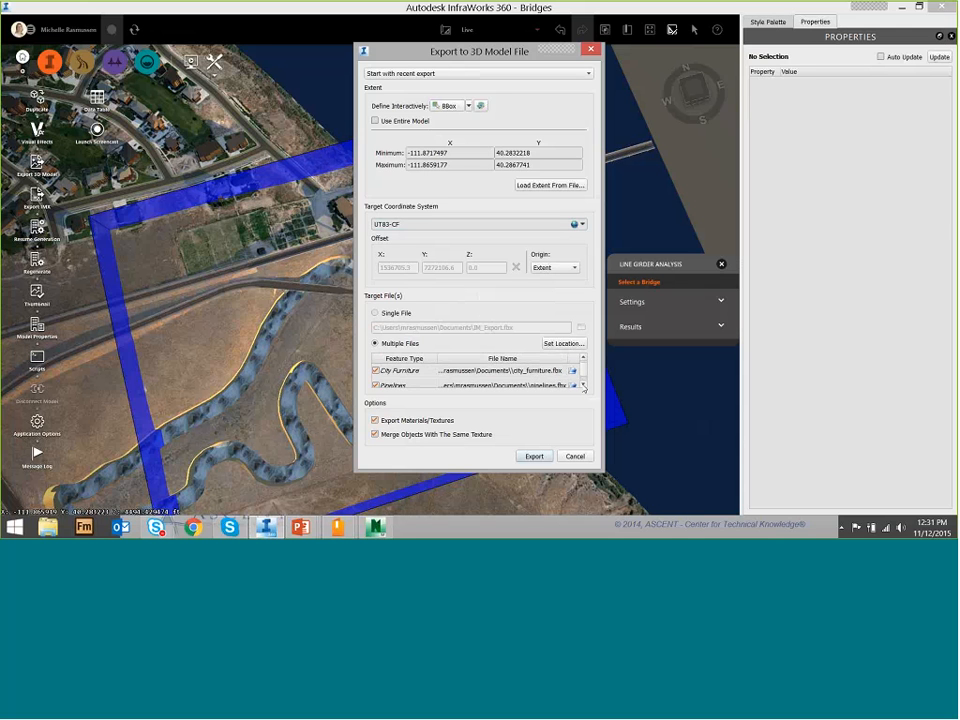
click(583, 386)
click(583, 386)
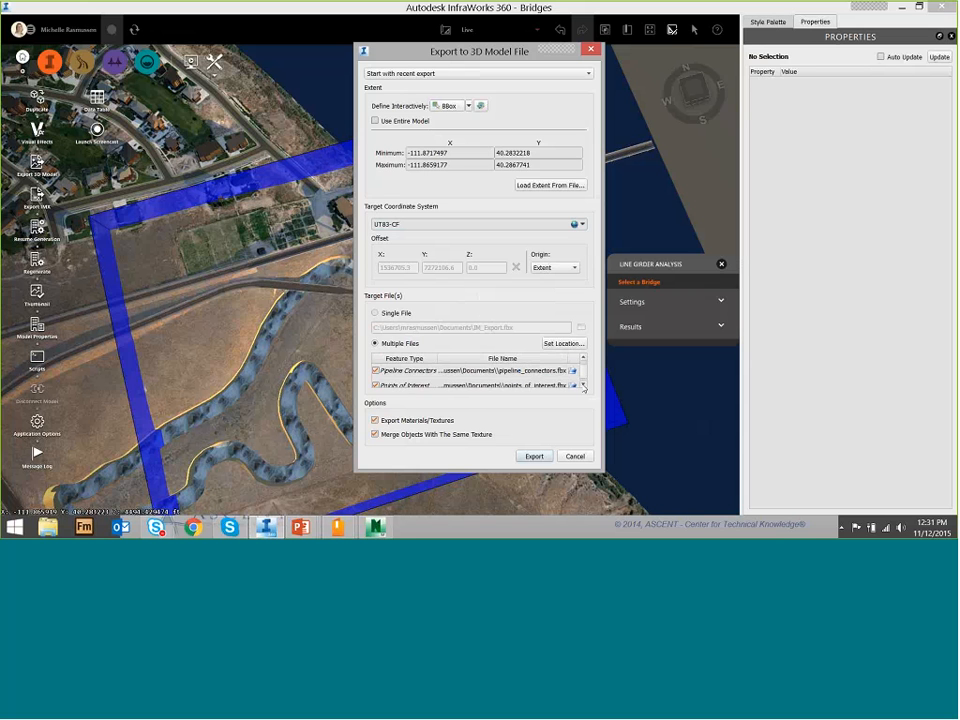
click(583, 386)
click(583, 386)
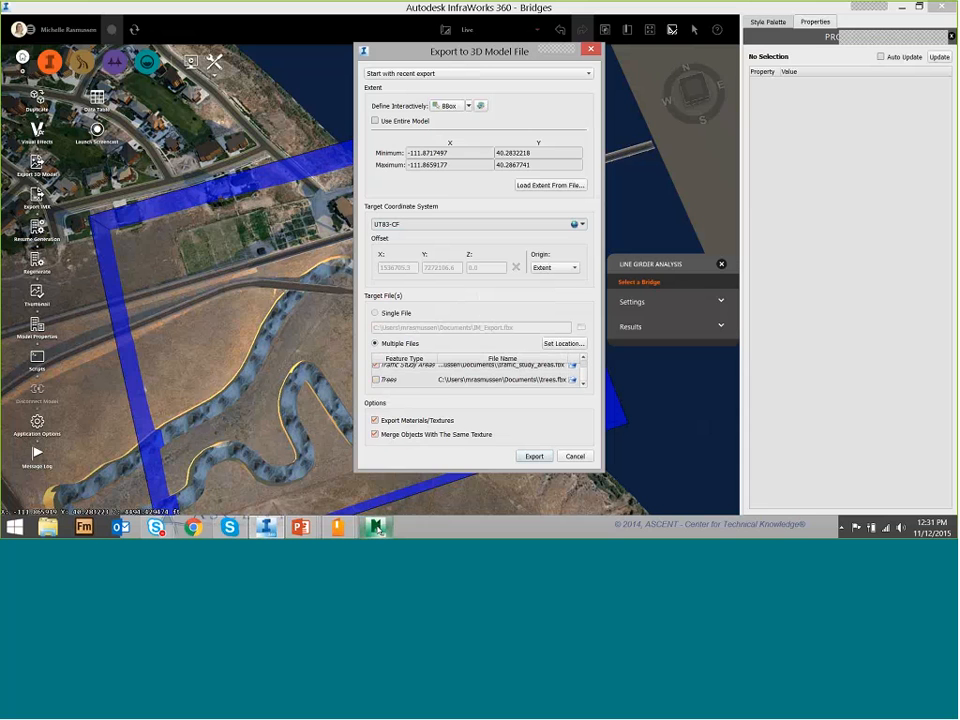
Switch to Navisworks Manage and examine the ground and stream objects of the exported IM_Export.fbx model.
mouse_move(376, 527)
click(375, 460)
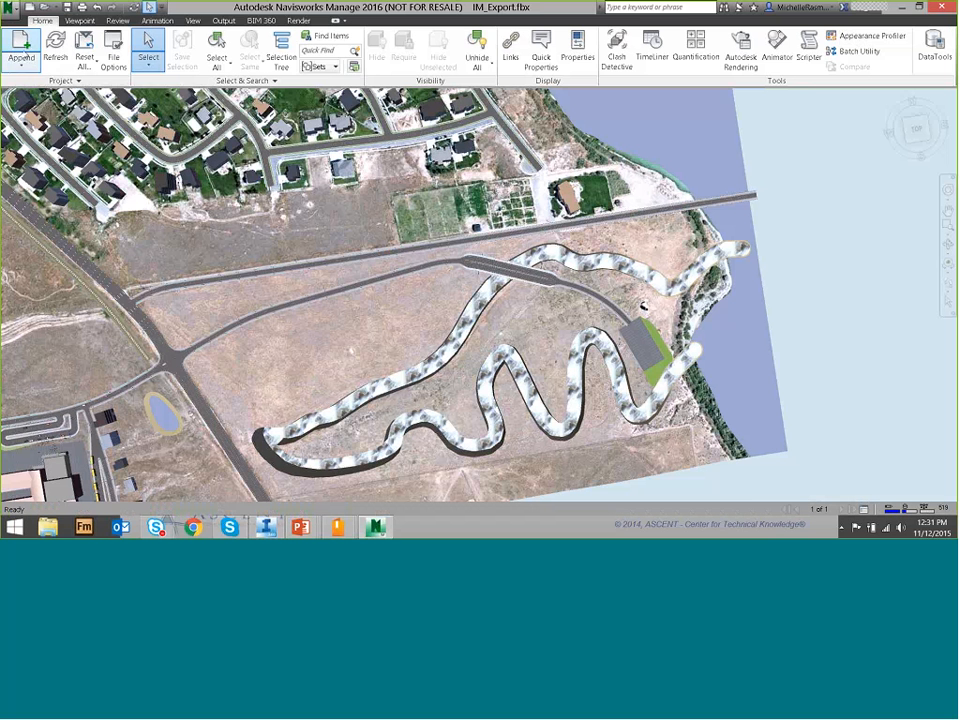
click(643, 306)
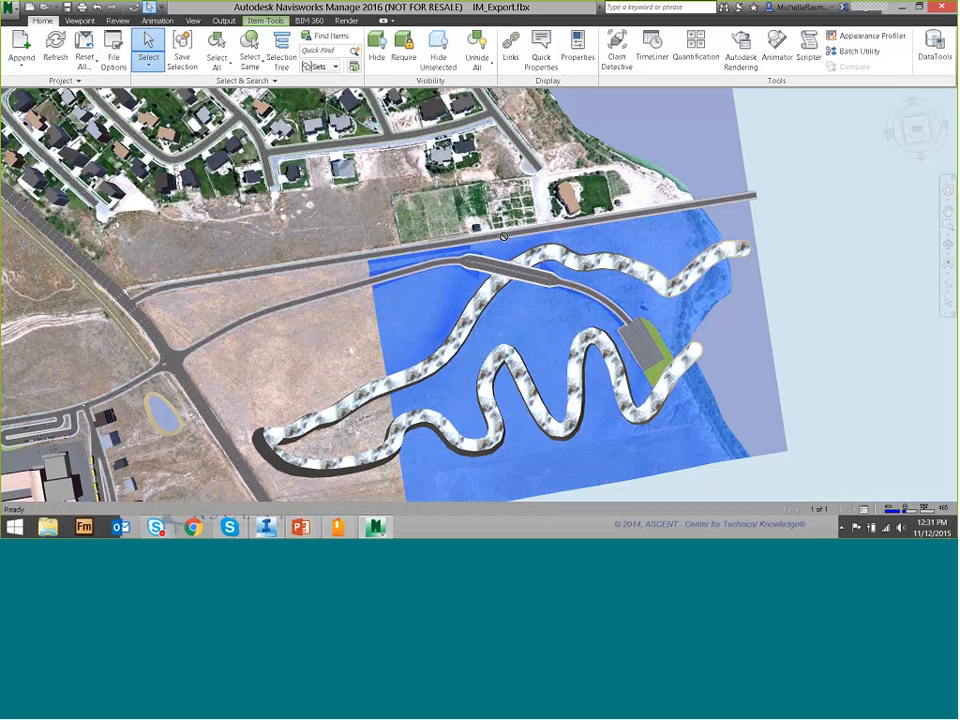
click(470, 325)
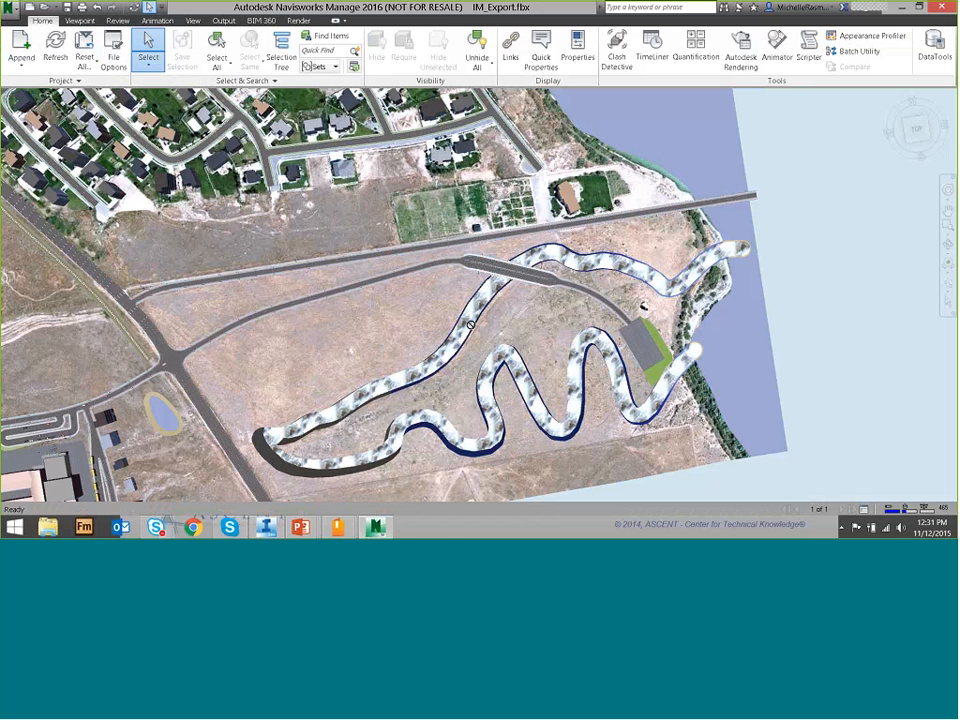
click(543, 400)
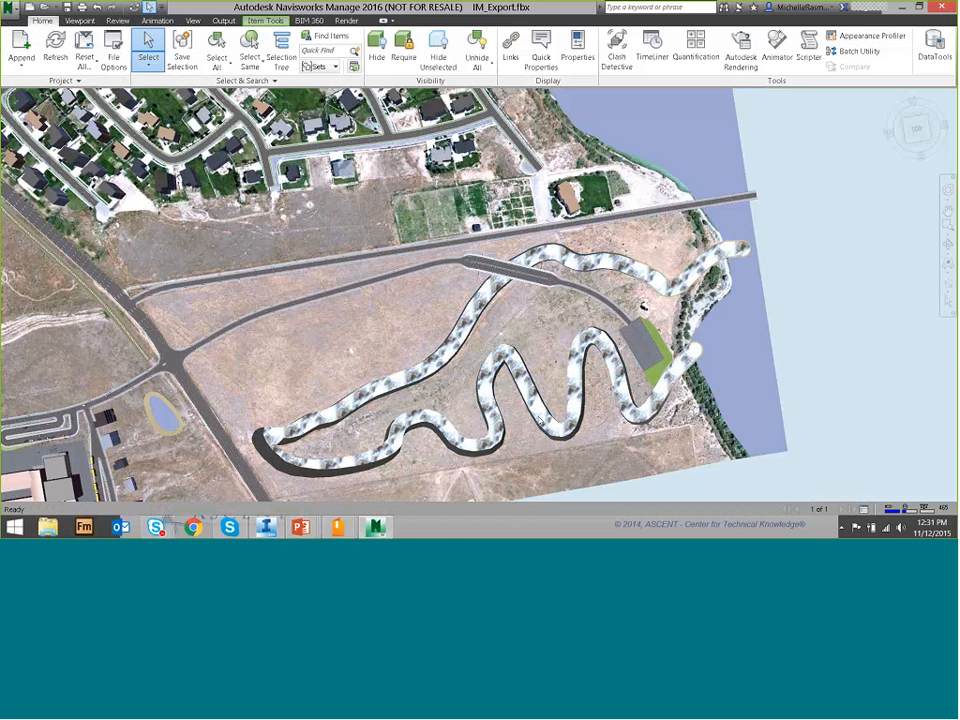
key(Escape)
shift+middle_drag(540, 420, 538, 356)
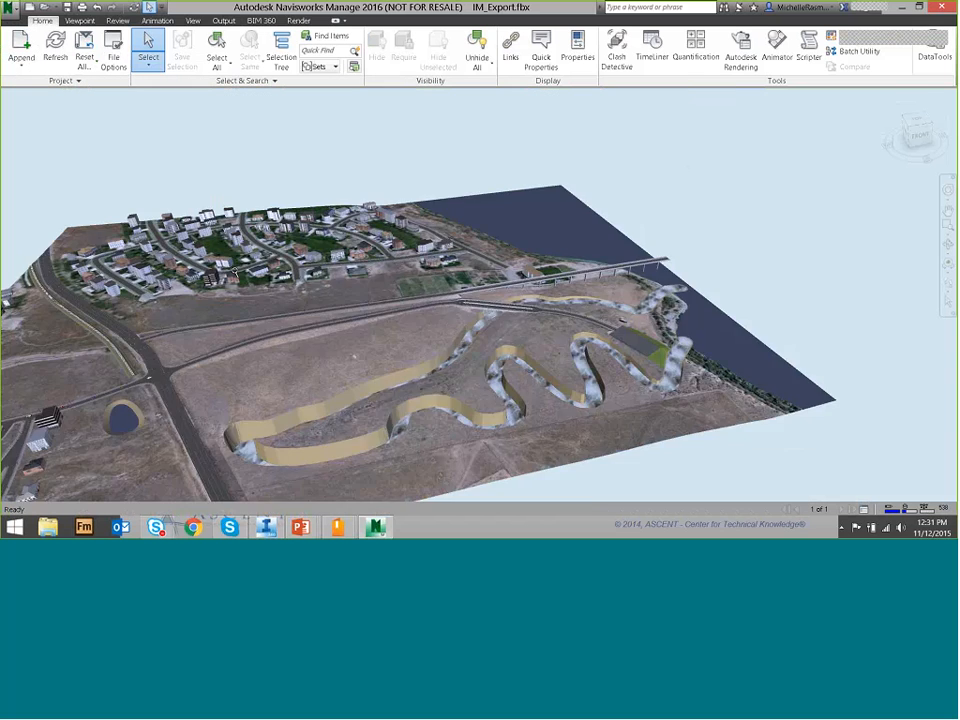
Inspect the exported houses, terrain and roads, ending at the pond near the road intersection.
scroll(256, 265, up, 5)
click(343, 274)
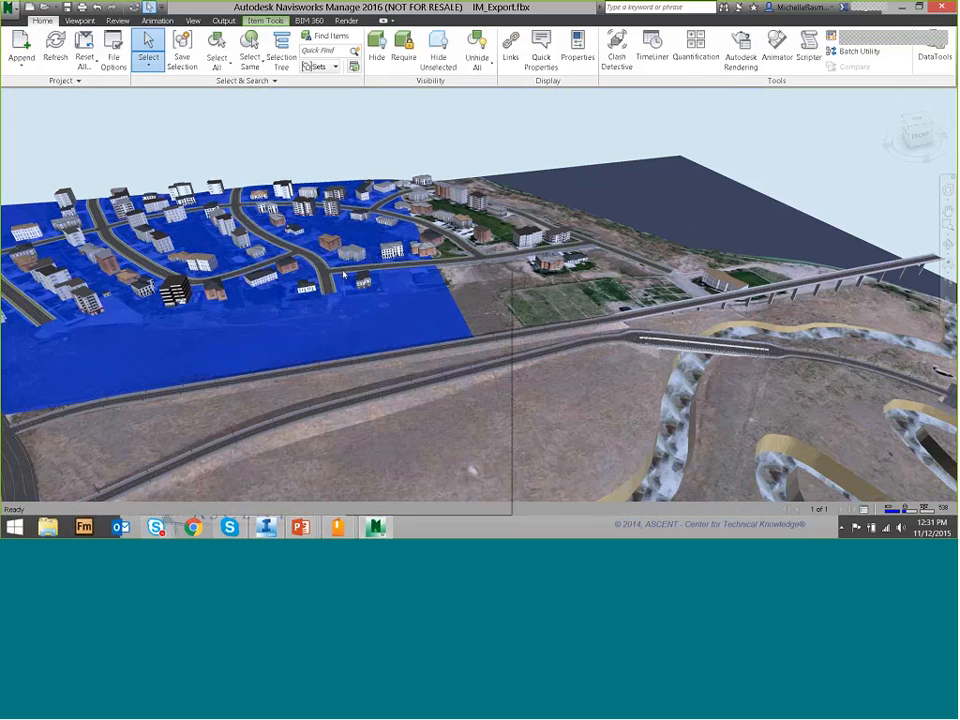
key(Escape)
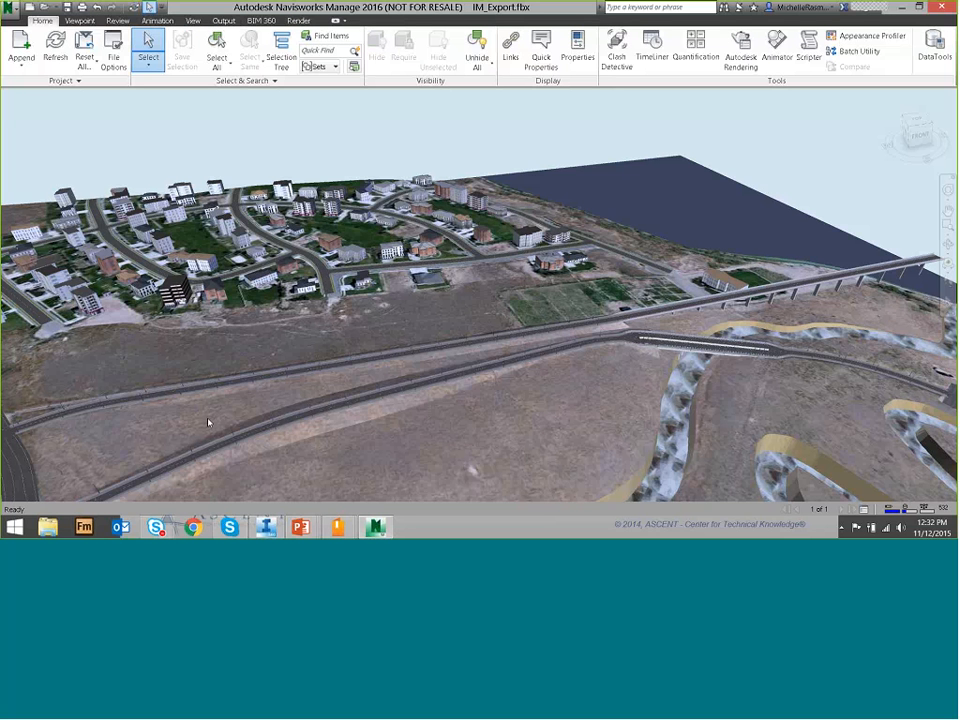
click(281, 379)
right_click(281, 379)
click(273, 375)
key(Escape)
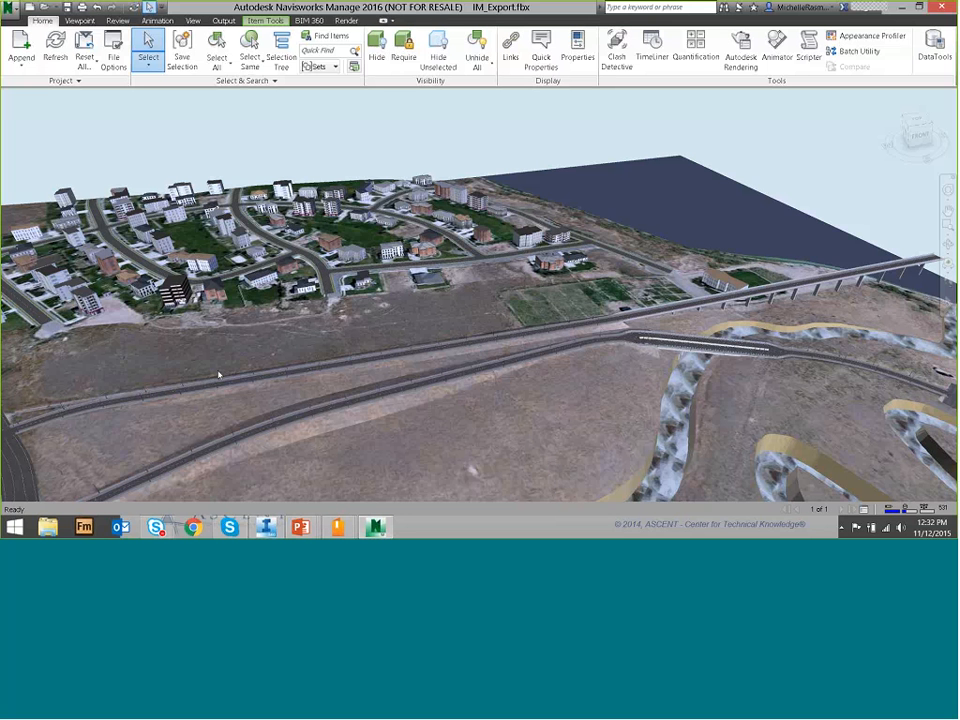
middle_drag(218, 371, 502, 115)
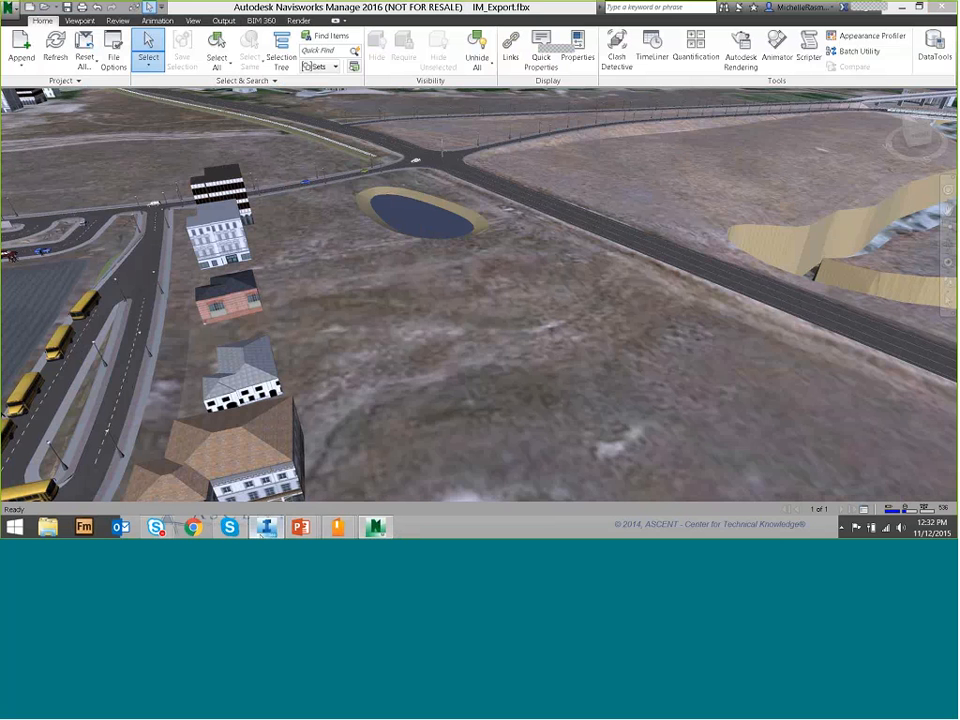
Switch back to InfraWorks and cancel the 3D model export.
click(266, 527)
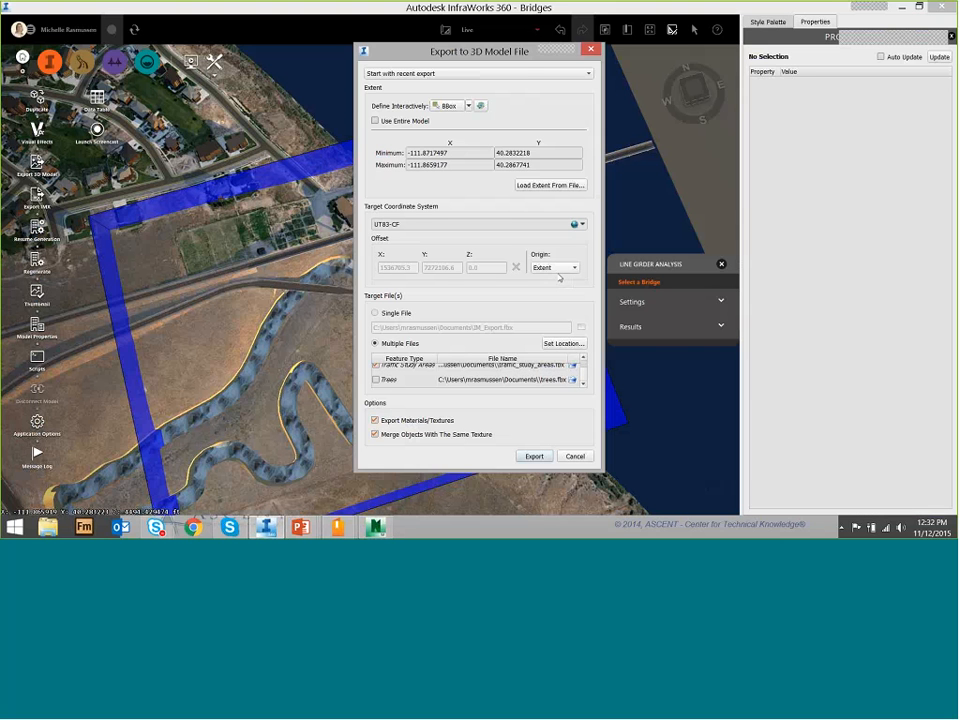
click(575, 456)
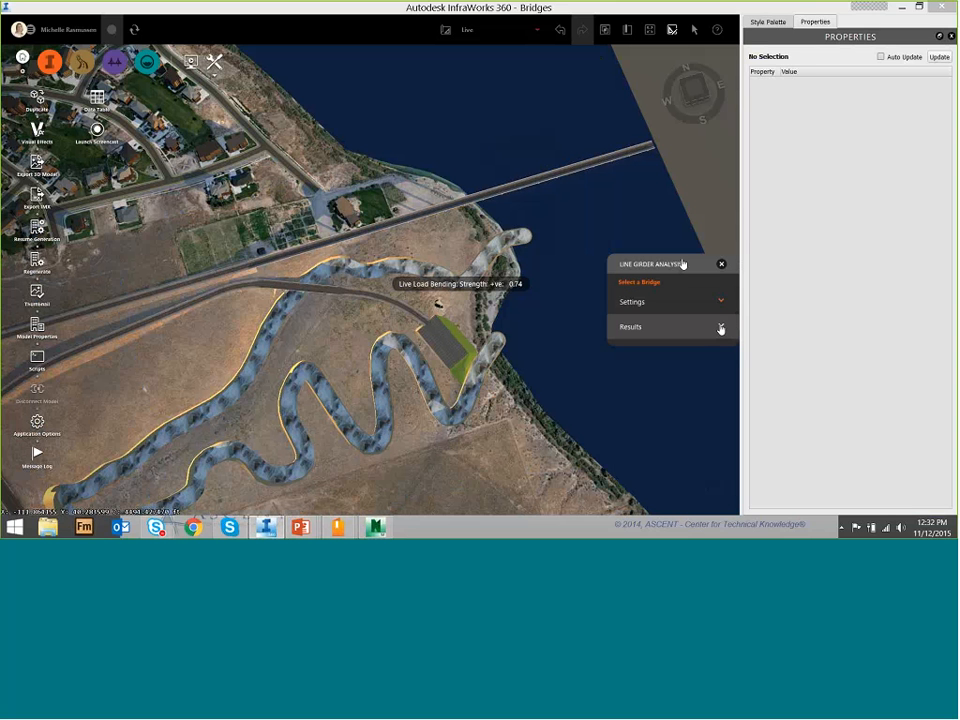
Select the bridge on the ParkingLotAccess road and rerun its line girder analysis, with the analysis card moved clear of the bridge card.
click(293, 291)
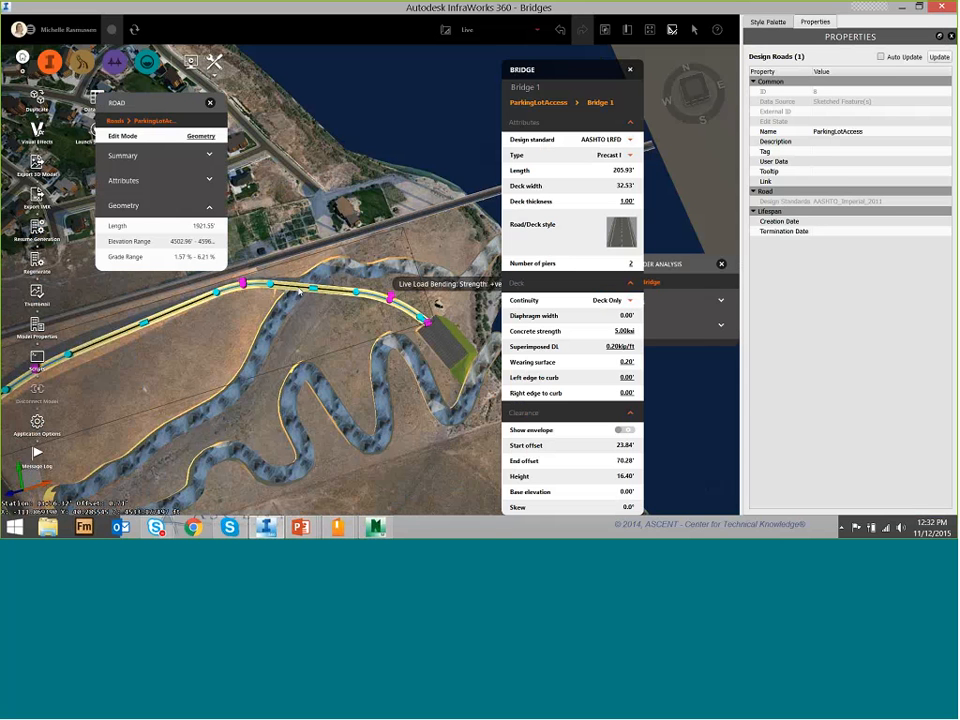
click(733, 441)
drag(690, 264, 277, 143)
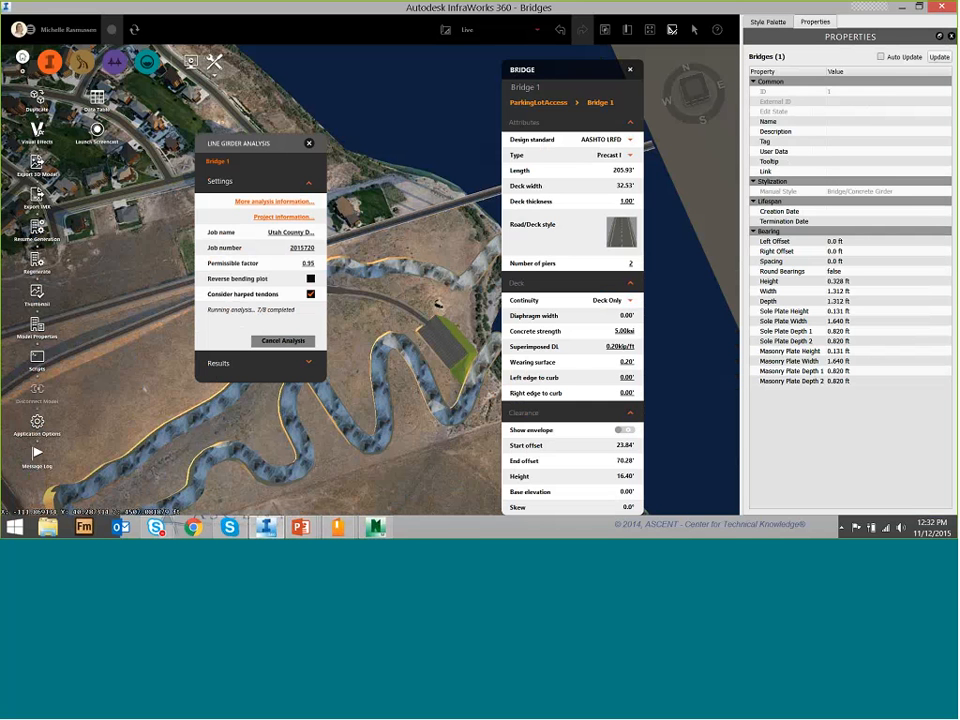
Launch Civil 3D 2016 Imperial, return to InfraWorks and bring up the bridge review tools beside the Line Girder Analysis card.
click(15, 529)
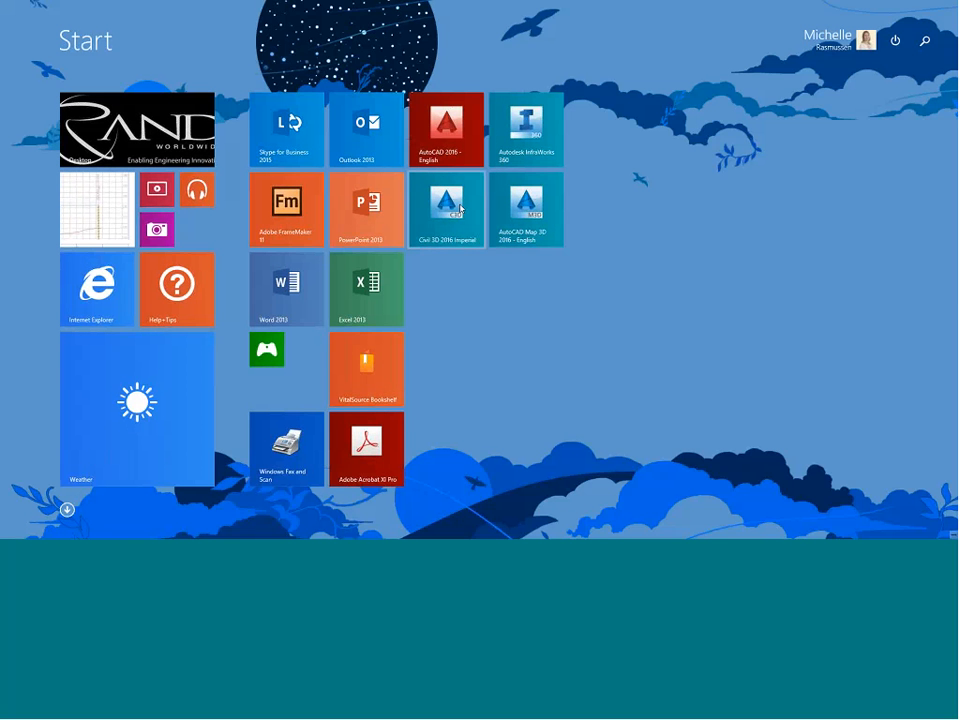
click(461, 208)
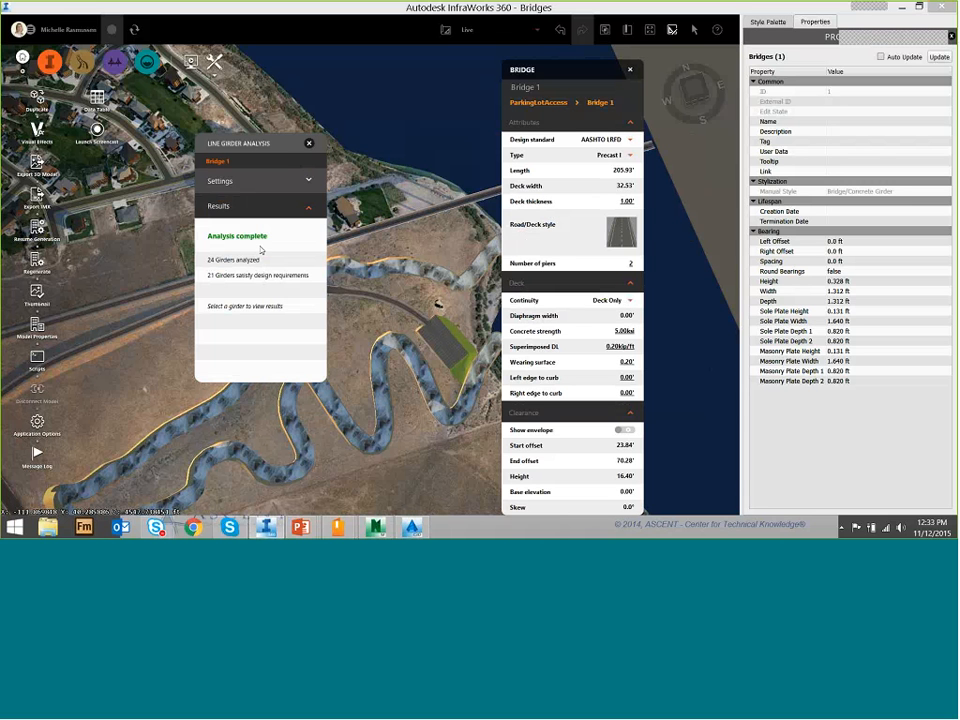
drag(262, 149, 229, 102)
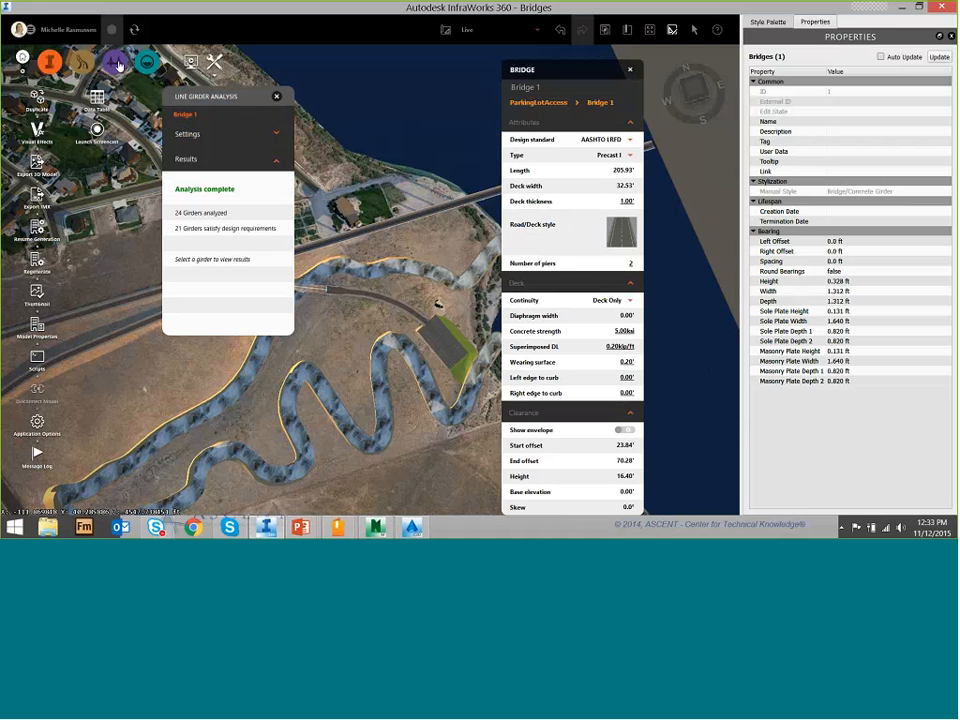
mouse_move(182, 67)
mouse_move(218, 72)
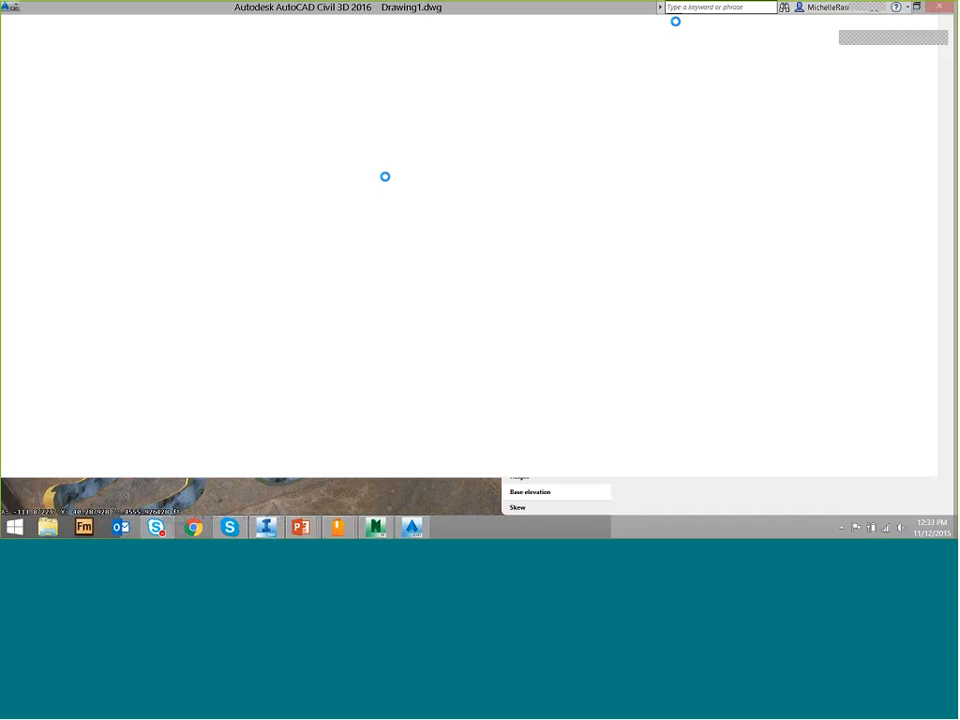
click(263, 532)
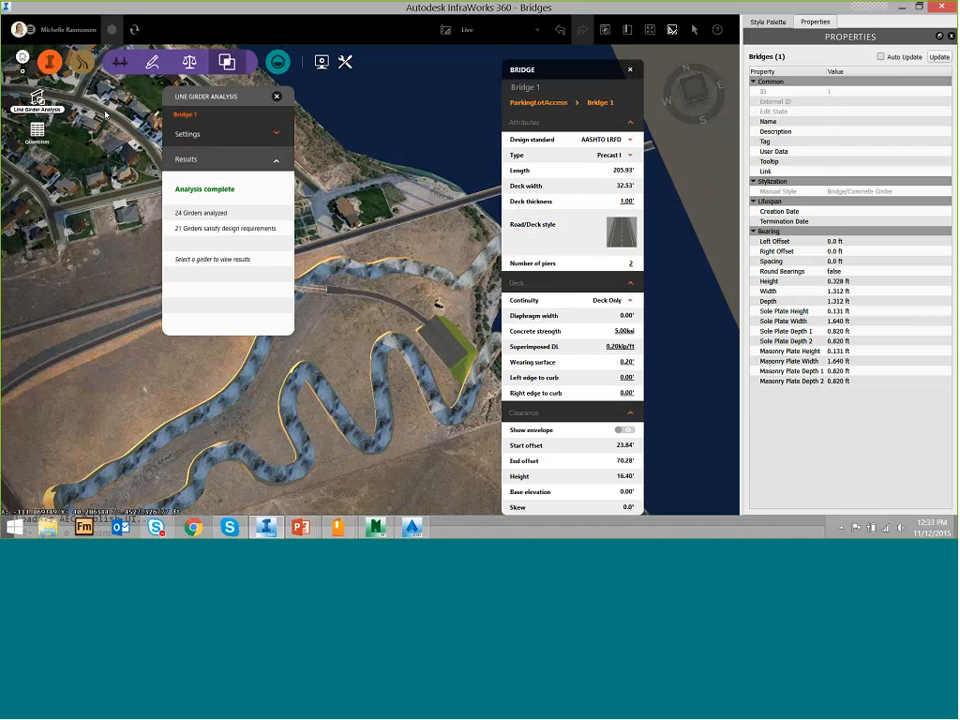
Review the bridge's concrete and steel quantities and close the quantities table.
click(187, 133)
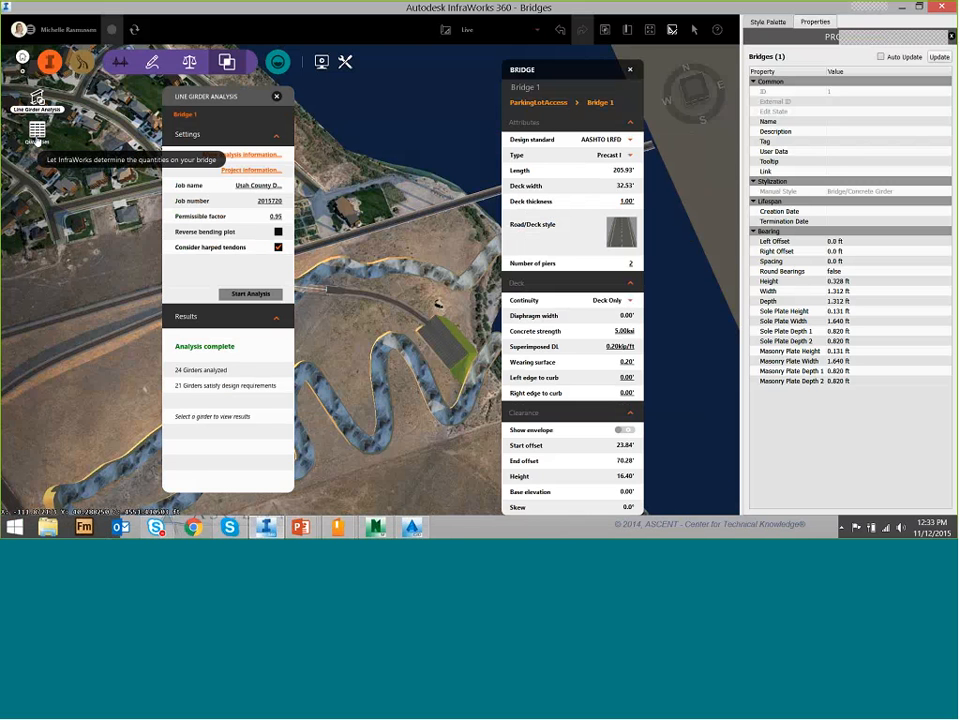
click(37, 134)
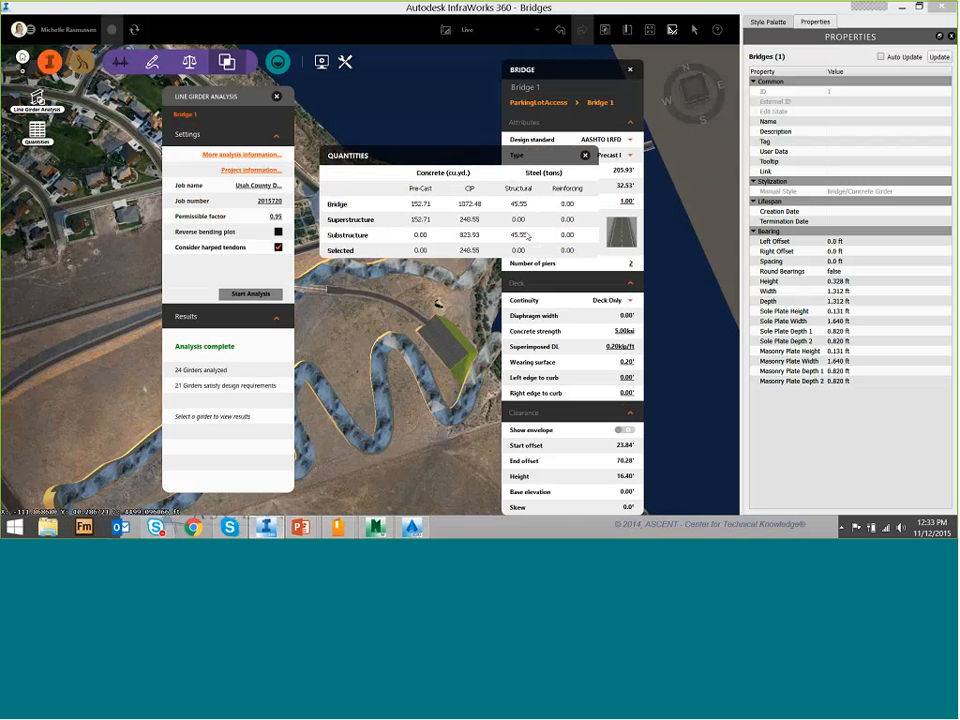
drag(397, 176, 374, 188)
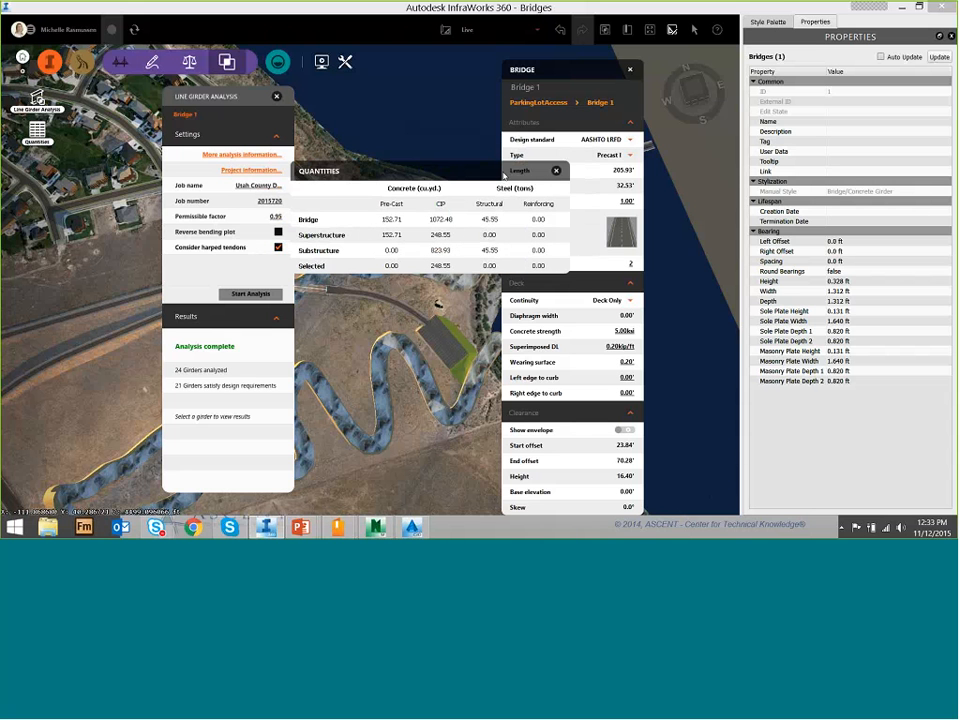
click(556, 171)
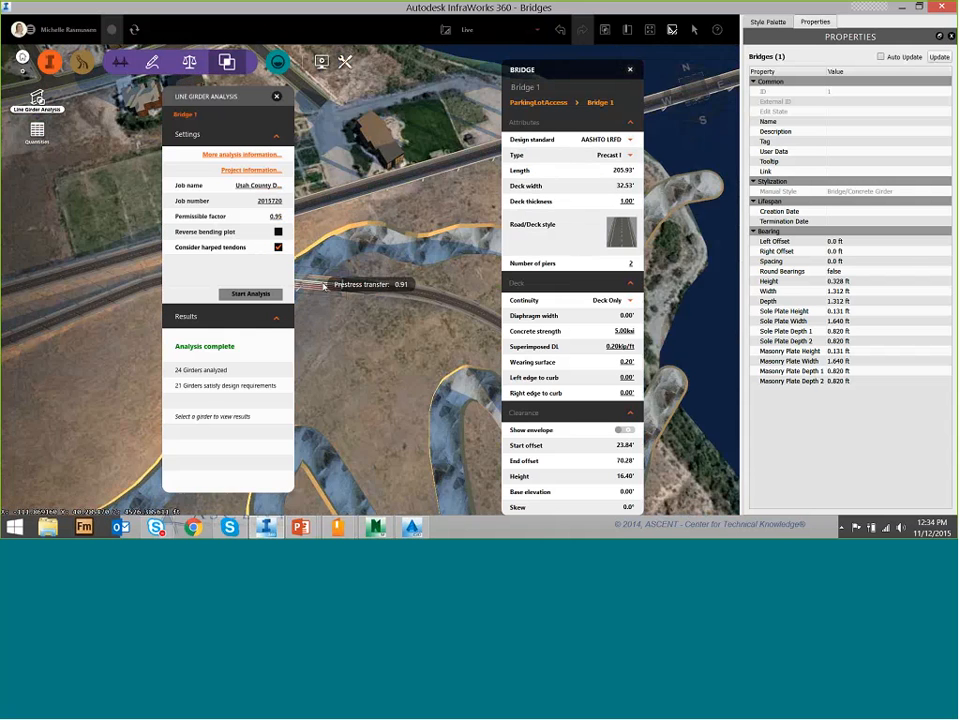
Select girder group 3 of the bridge, move its card up clear of the taskbar, and show the analysis results for its 6th interior girder.
scroll(330, 300, up, 3)
scroll(335, 308, up, 3)
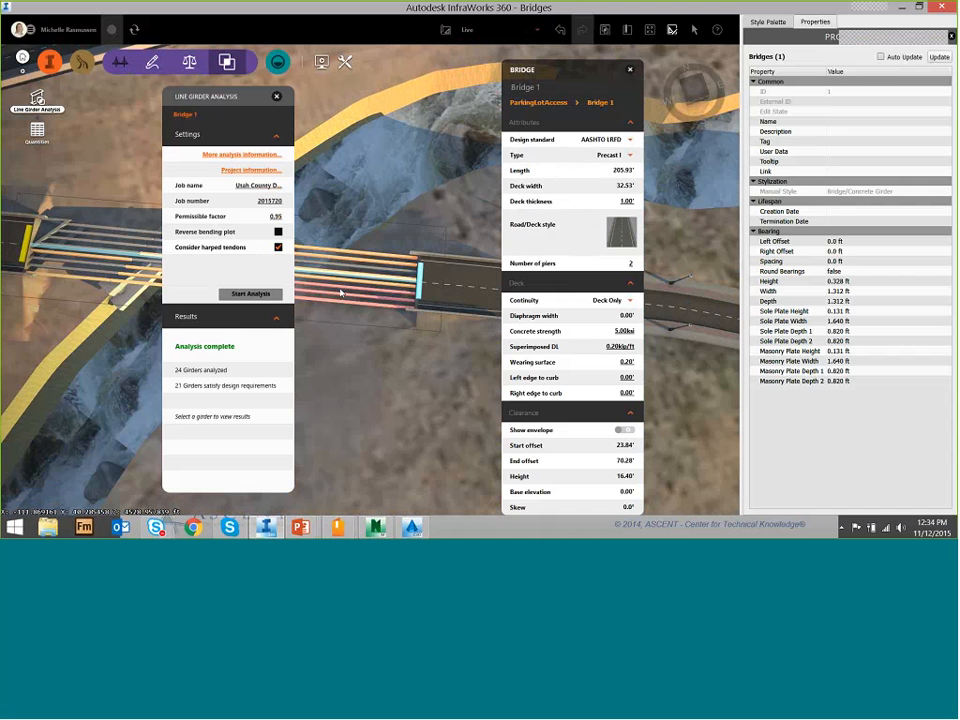
click(346, 300)
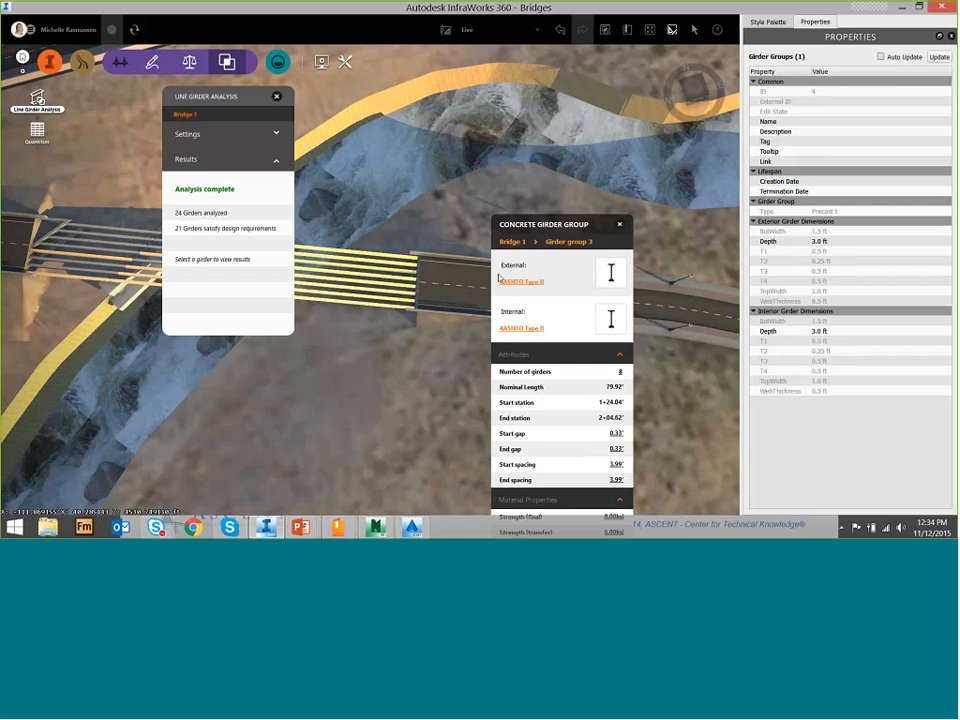
drag(533, 225, 538, 86)
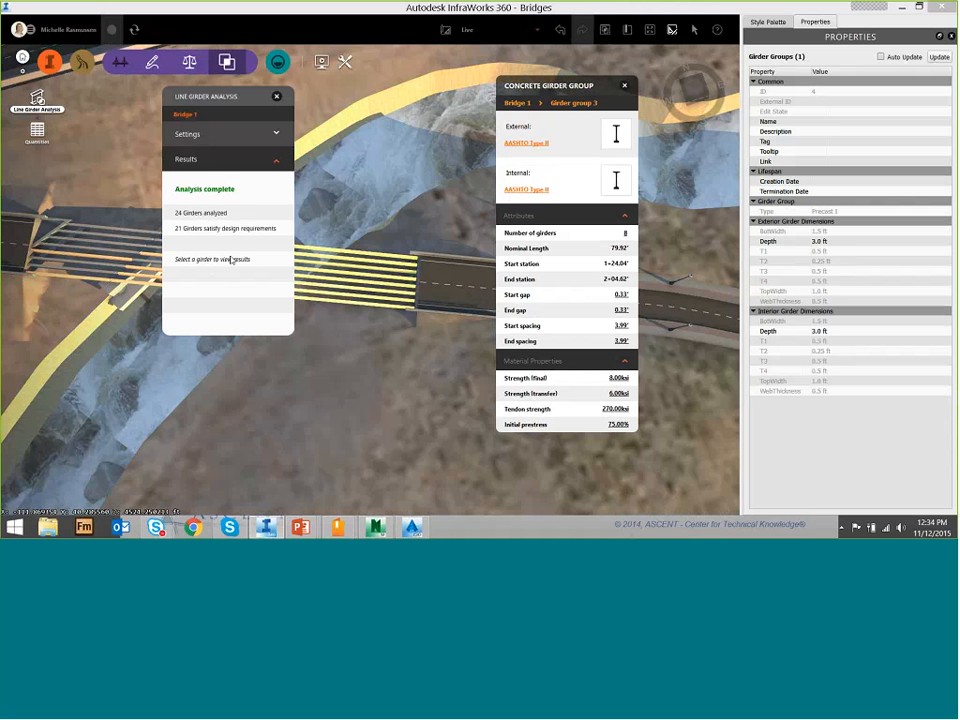
click(321, 293)
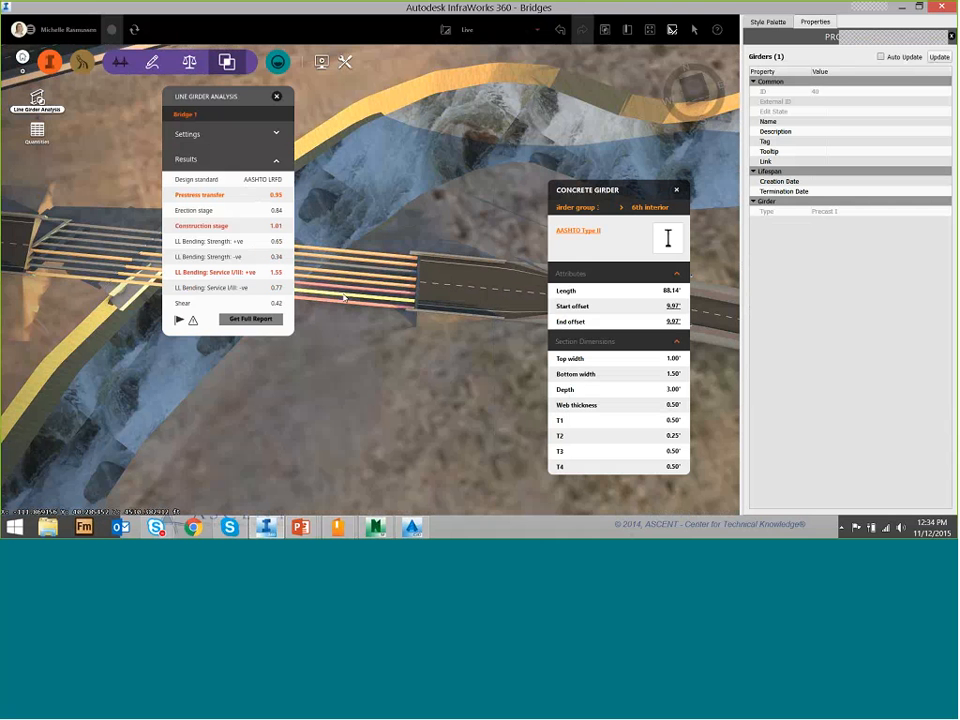
Request the full analysis report for the selected girder and complete its free purchase.
mouse_move(344, 297)
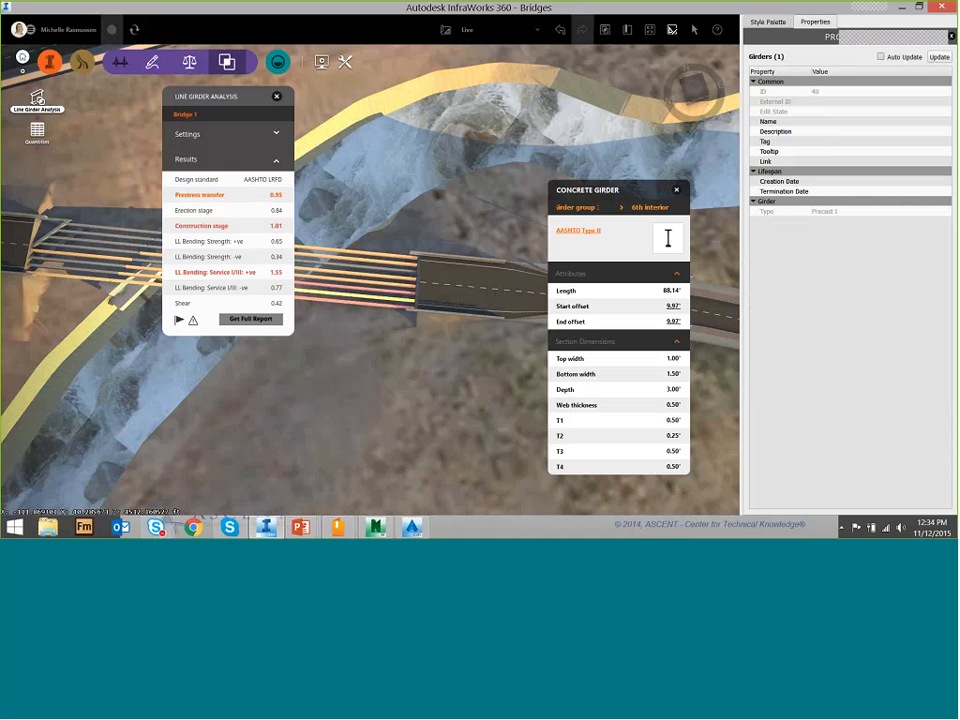
mouse_move(237, 287)
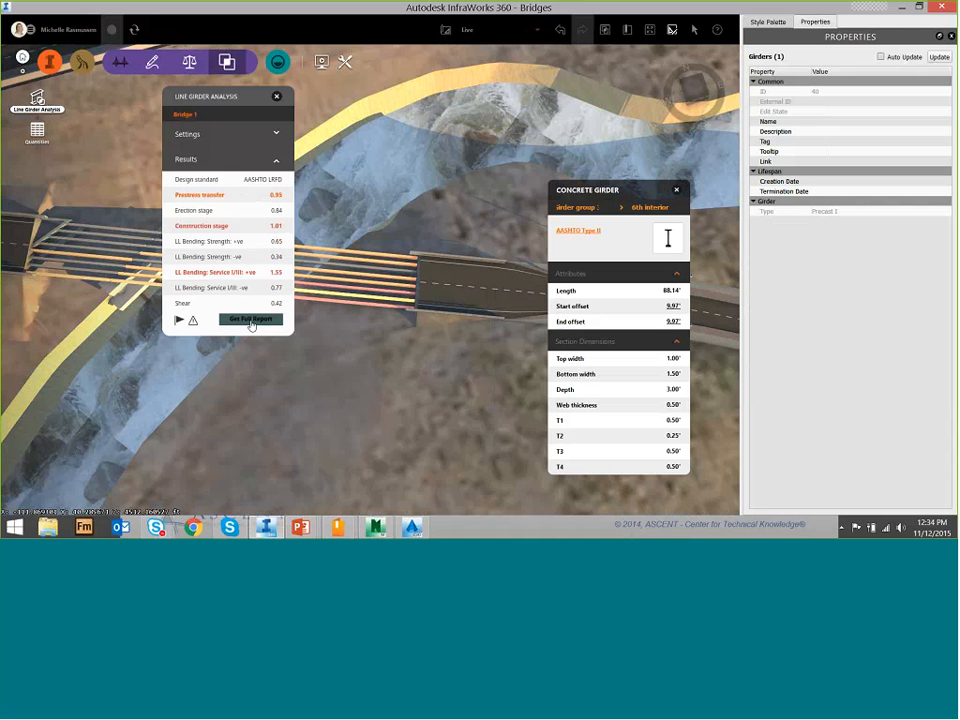
click(251, 319)
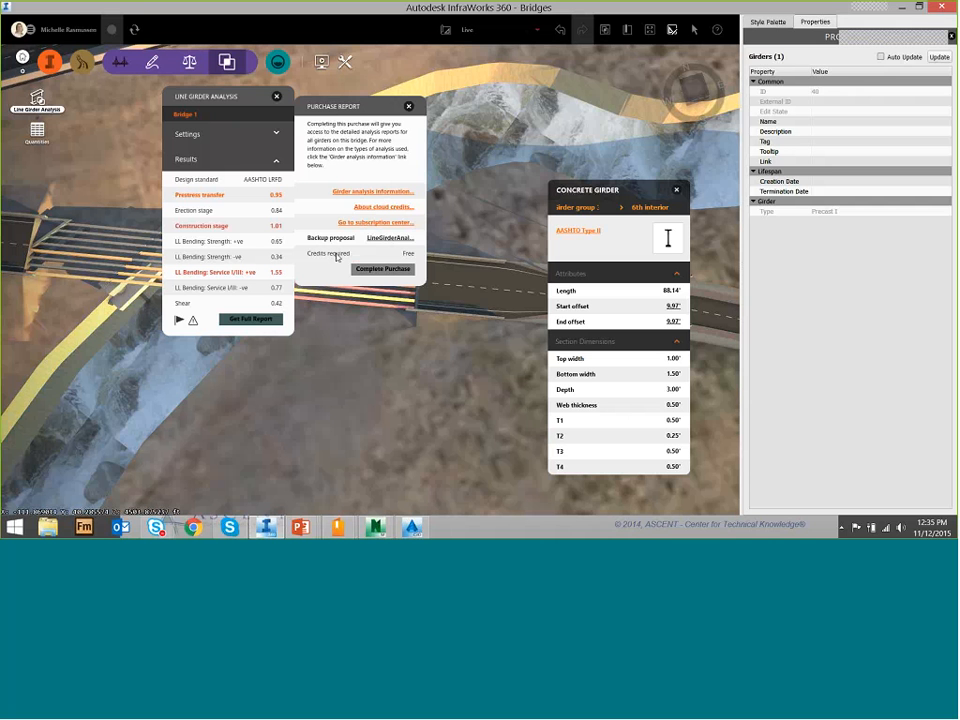
click(386, 268)
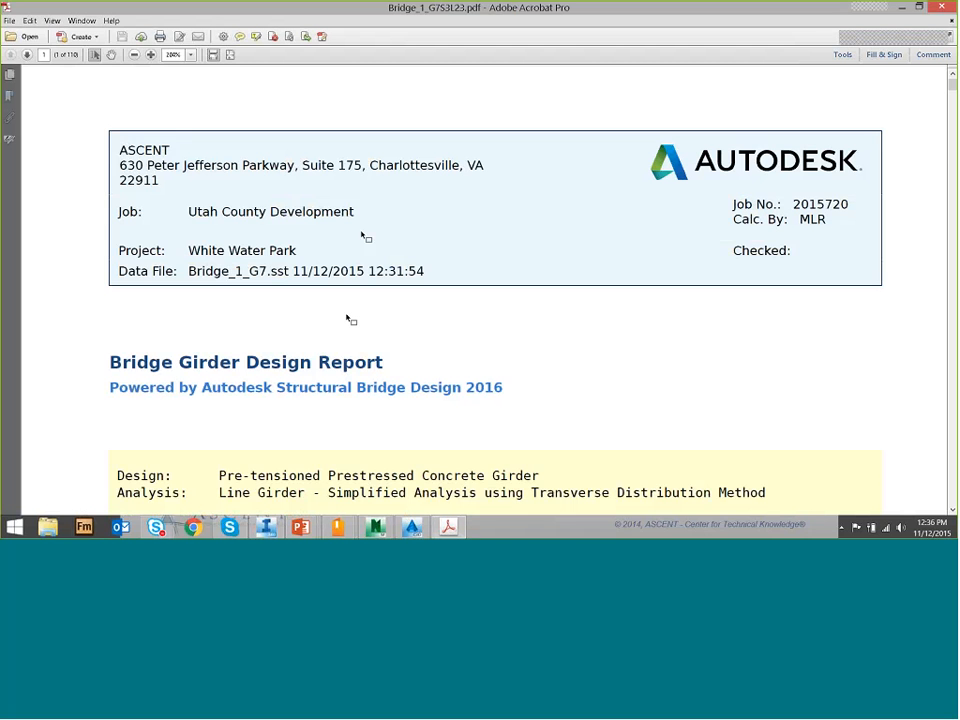
Review the girder design report's first page, covering the job header, design details, overall performance ratio and contents.
drag(119, 148, 172, 166)
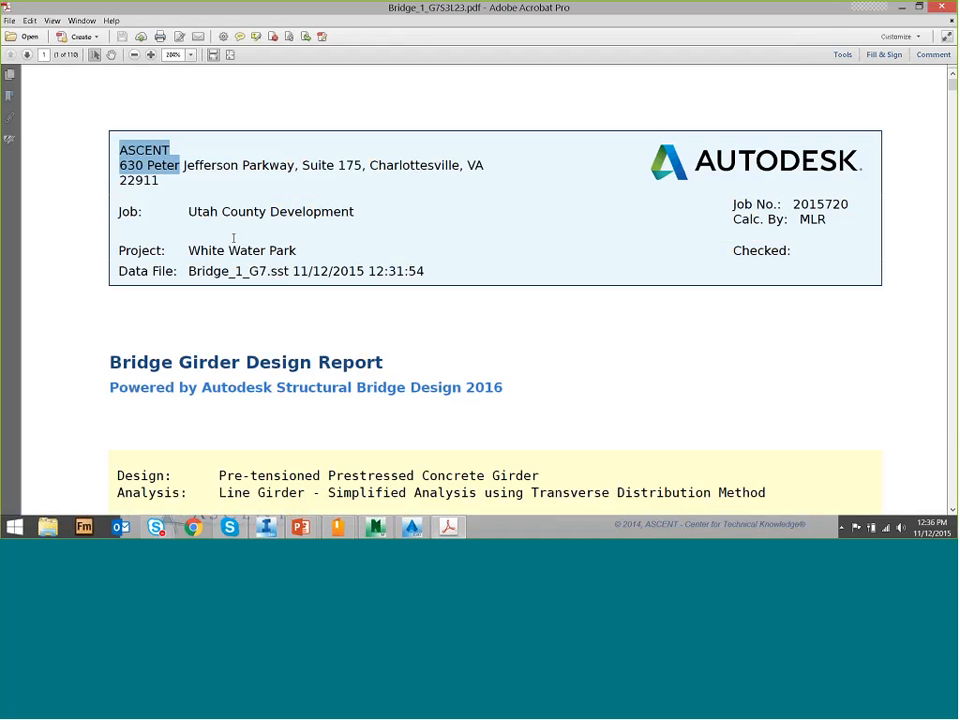
scroll(420, 320, down, 3)
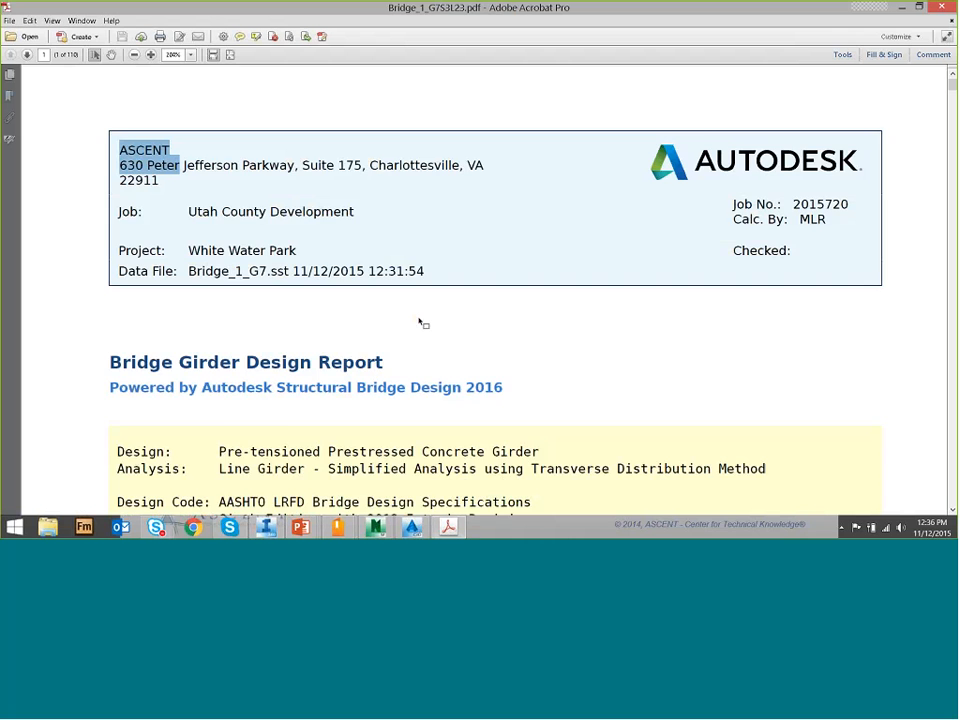
scroll(415, 318, down, 8)
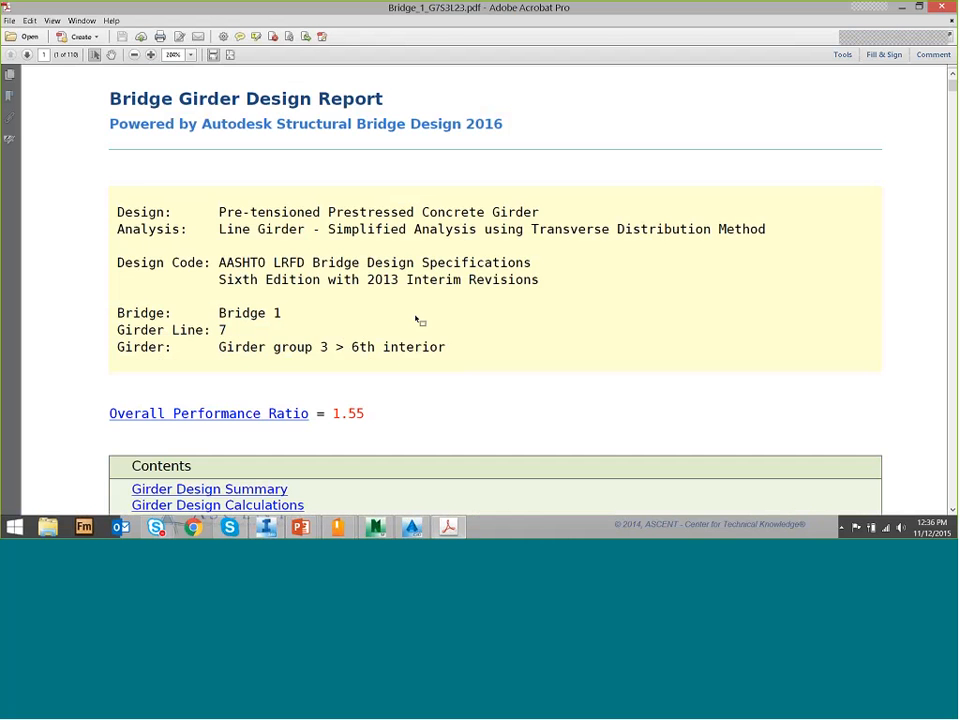
scroll(415, 320, down, 8)
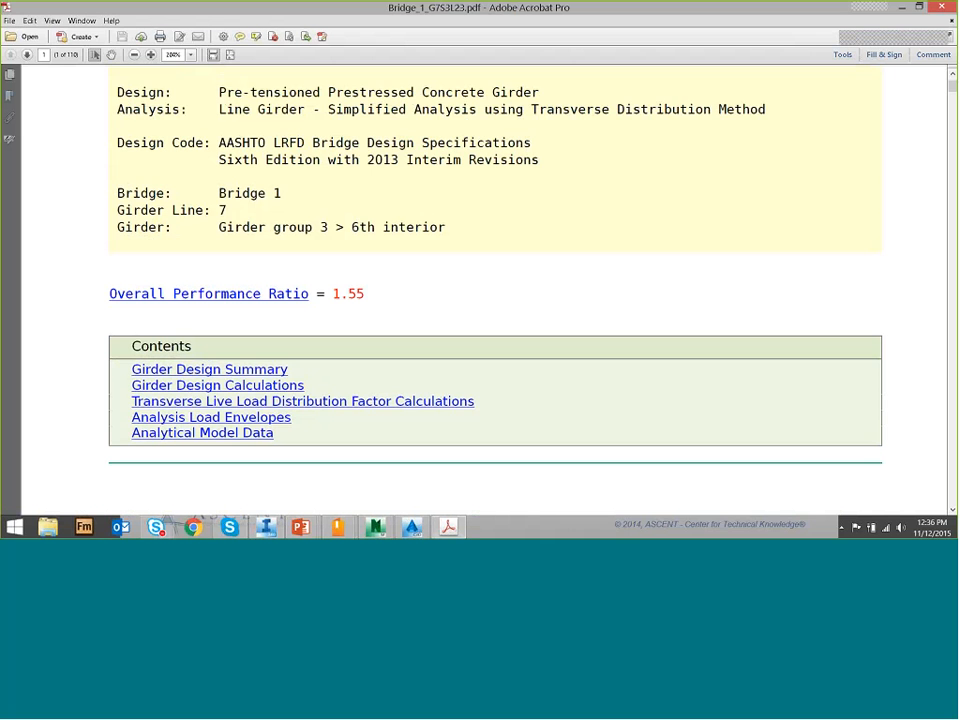
Go to the report's Girder Design Summary and examine the performance ratios, tendon layout, live load bending calculations and precast beam stresses.
click(205, 370)
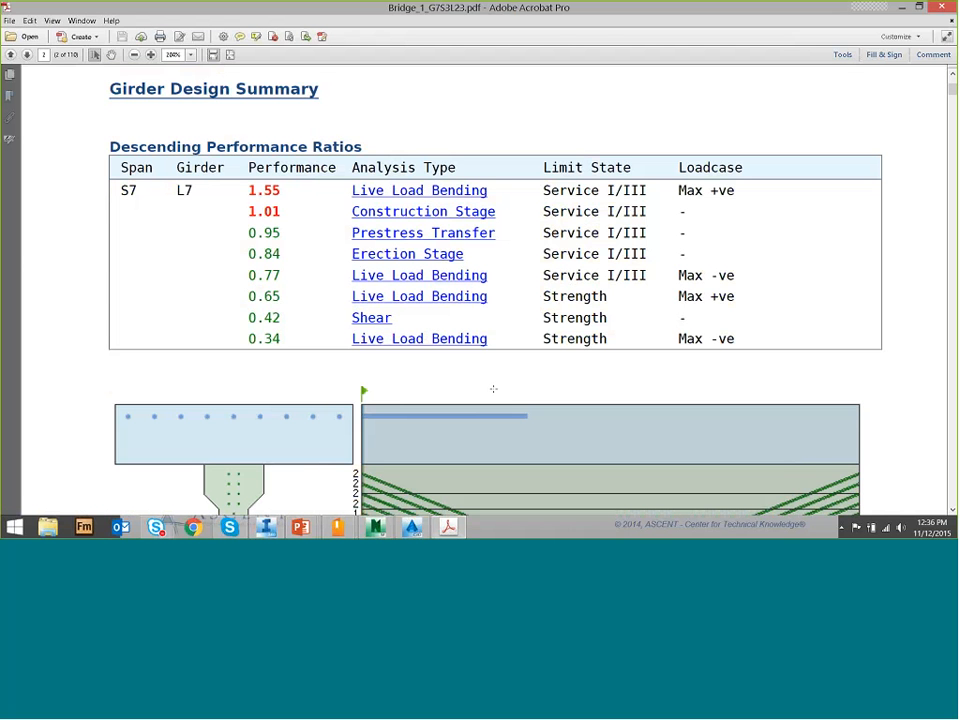
scroll(525, 265, down, 8)
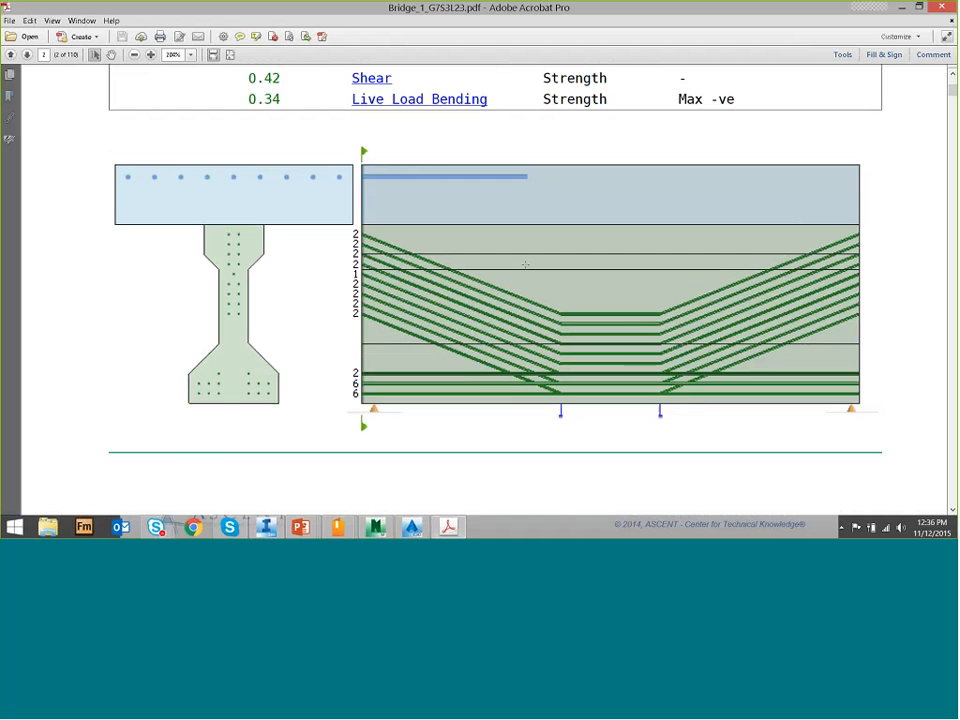
scroll(525, 265, down, 10)
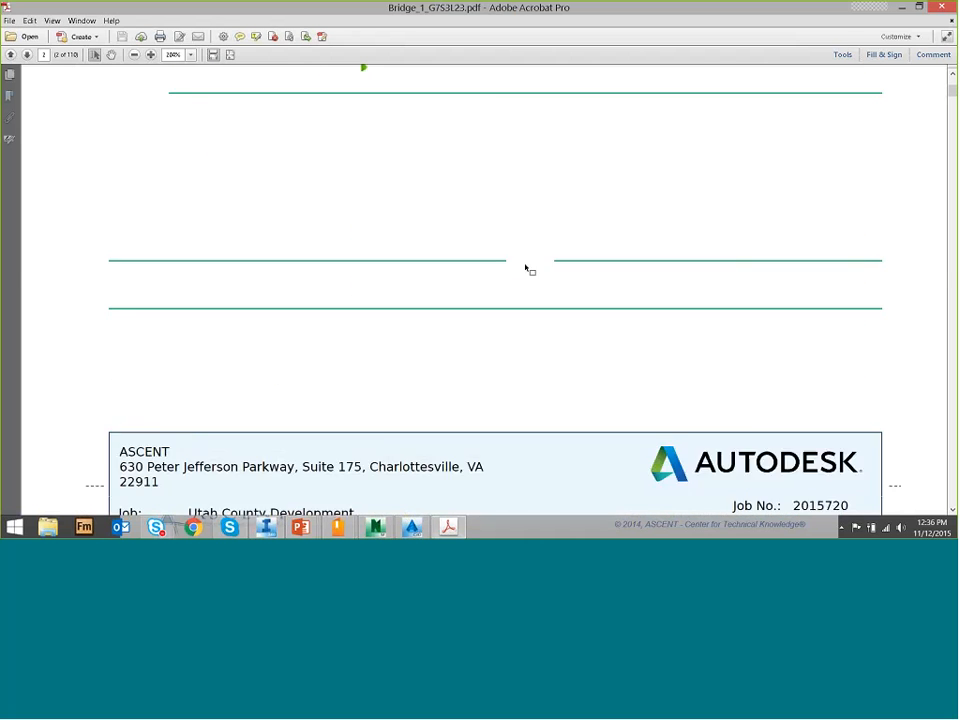
scroll(525, 270, down, 3)
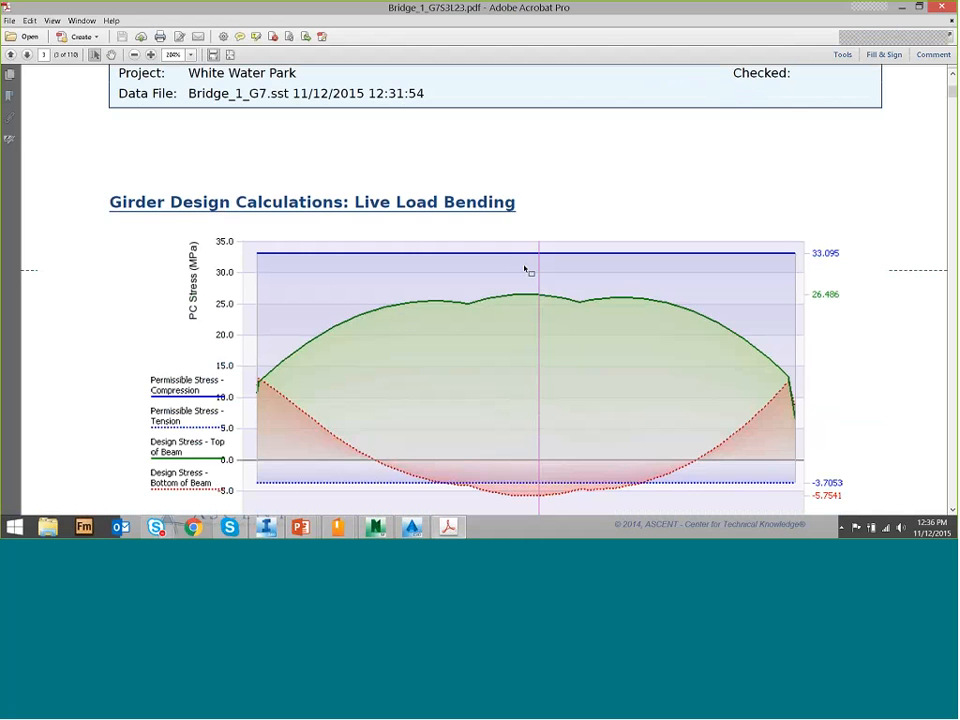
scroll(525, 269, down, 1)
scroll(536, 351, down, 10)
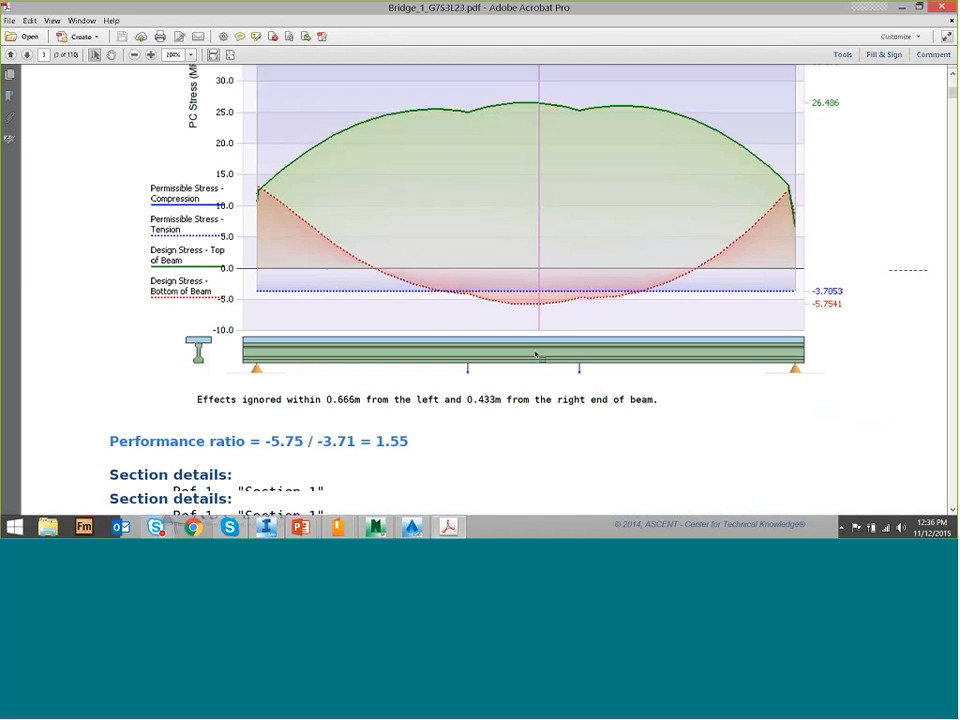
scroll(536, 356, down, 13)
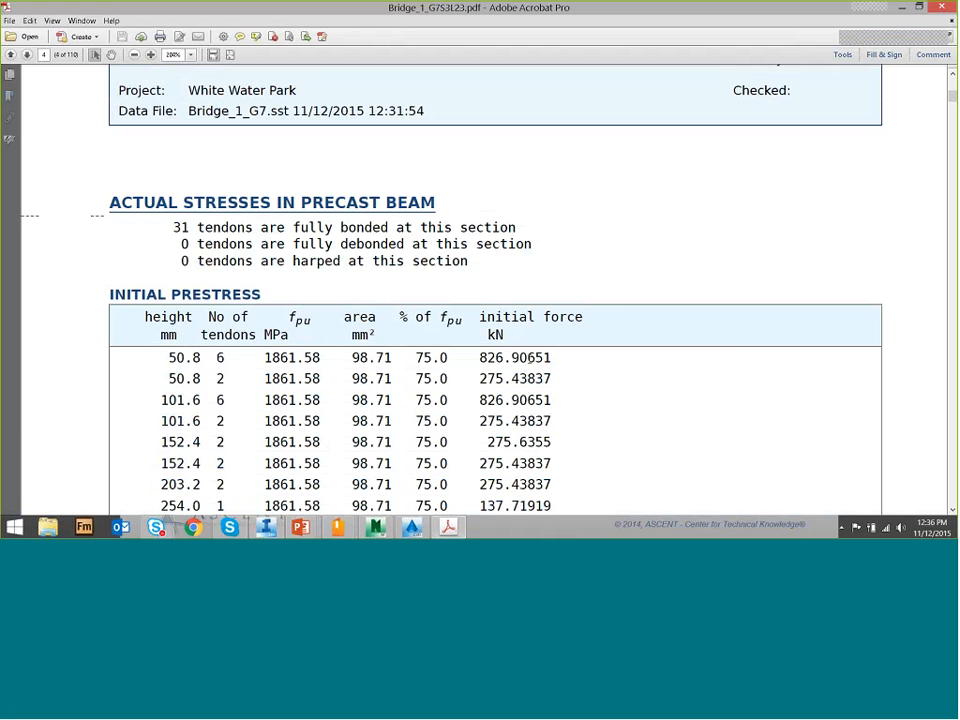
Switch from the PDF report to the running PowerPoint slide show.
key(alt+Tab)
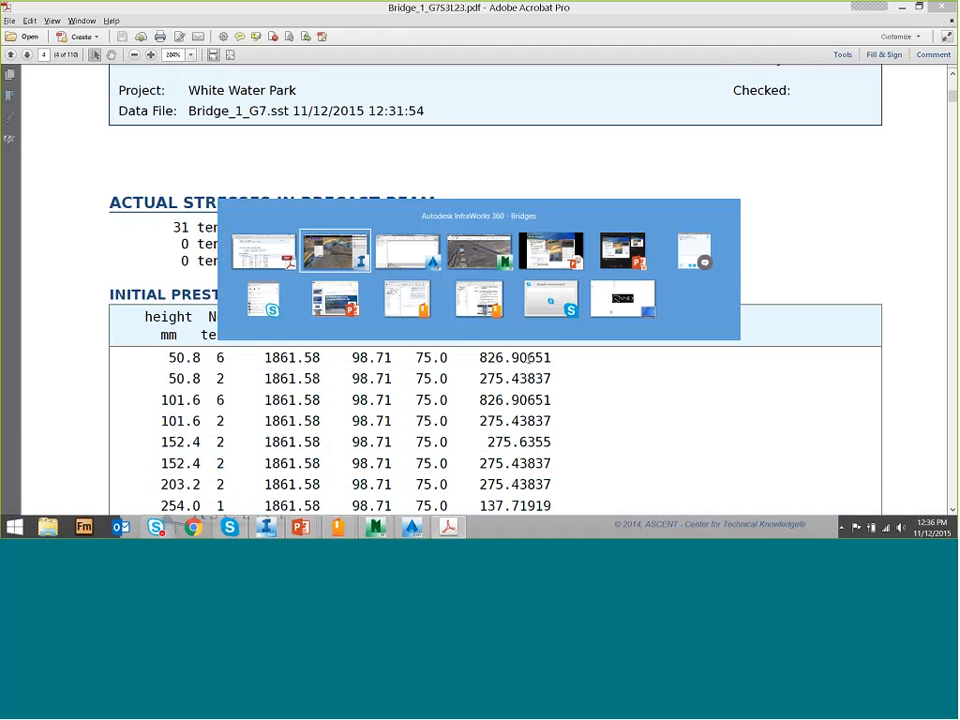
key(alt+Tab)
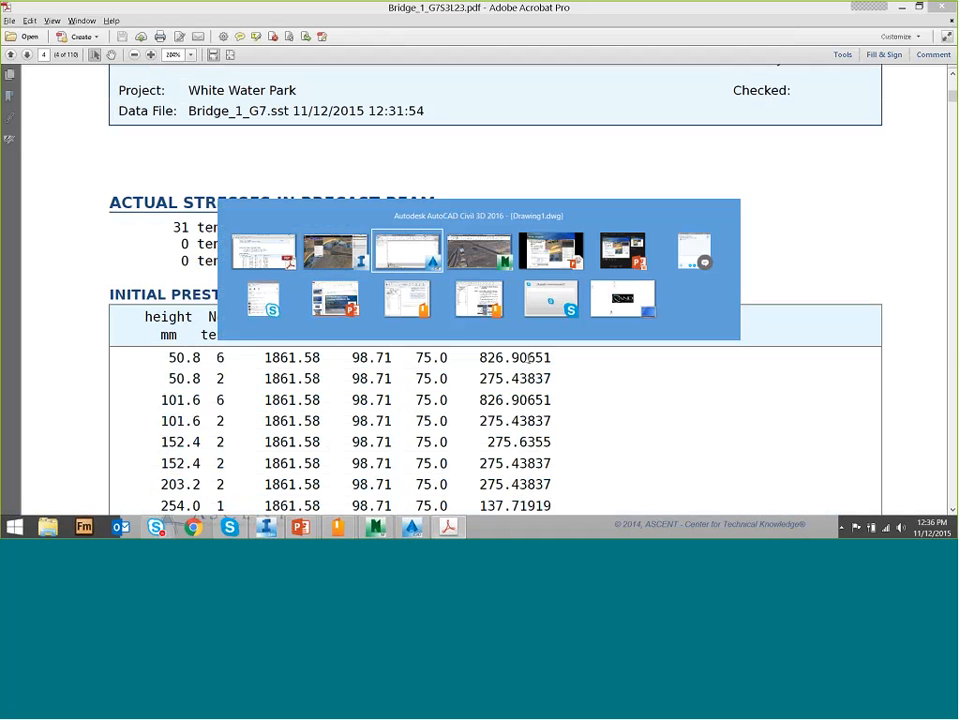
key(alt+Tab)
key(alt+Tab)
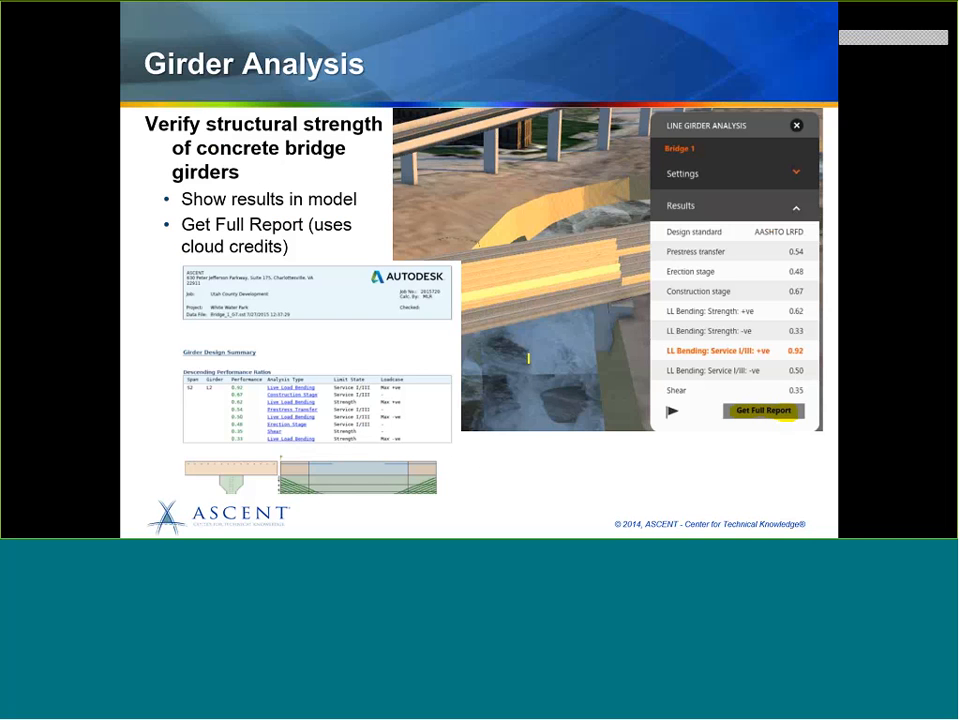
key(Right)
key(Right)
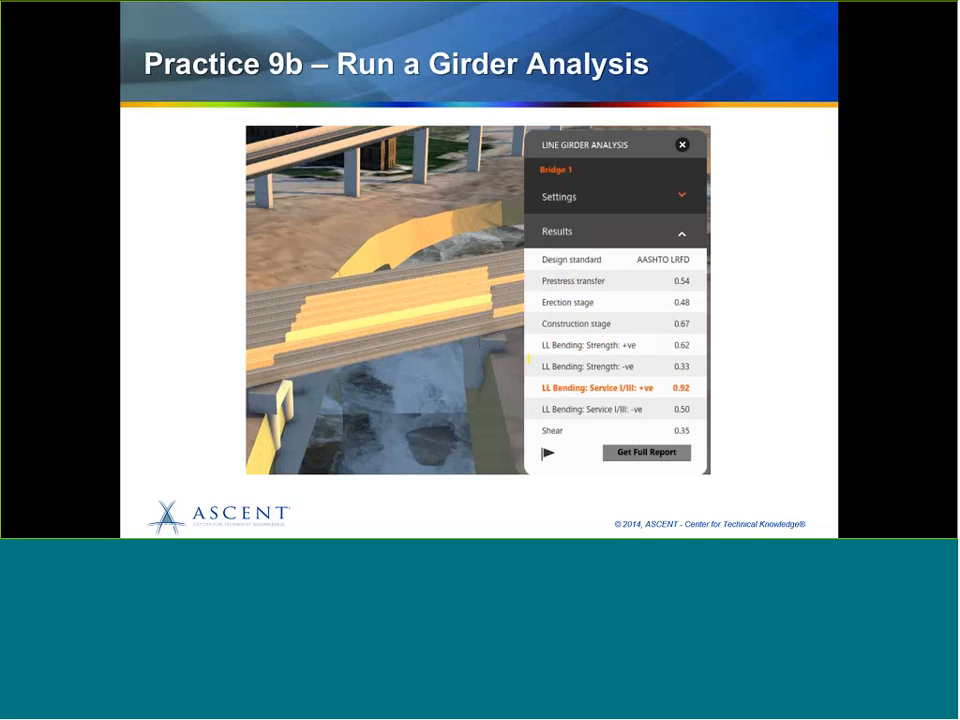
key(Right)
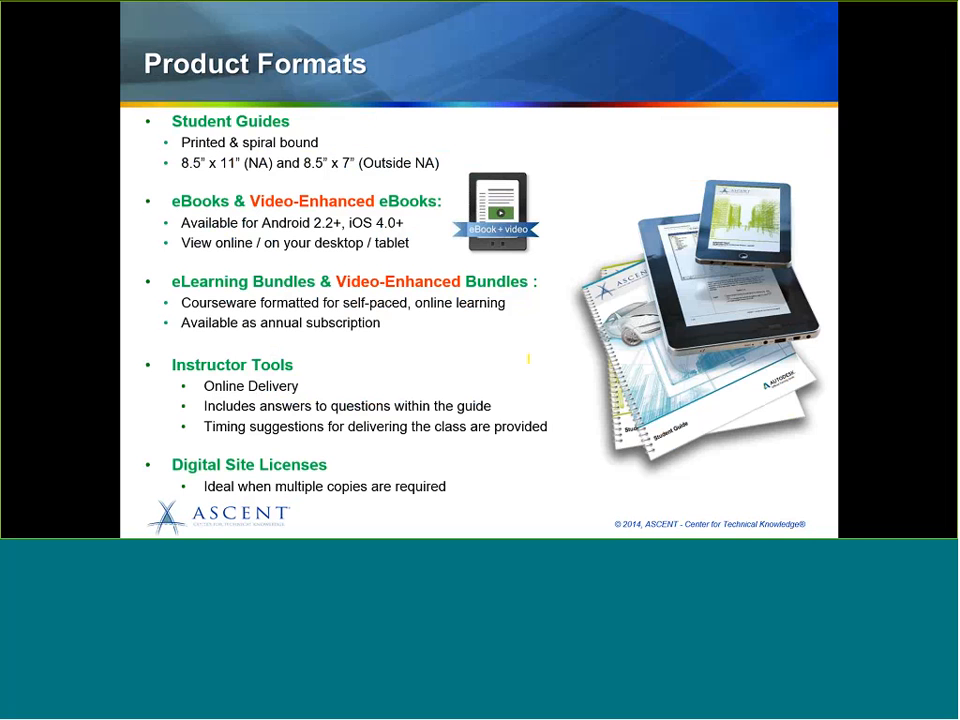